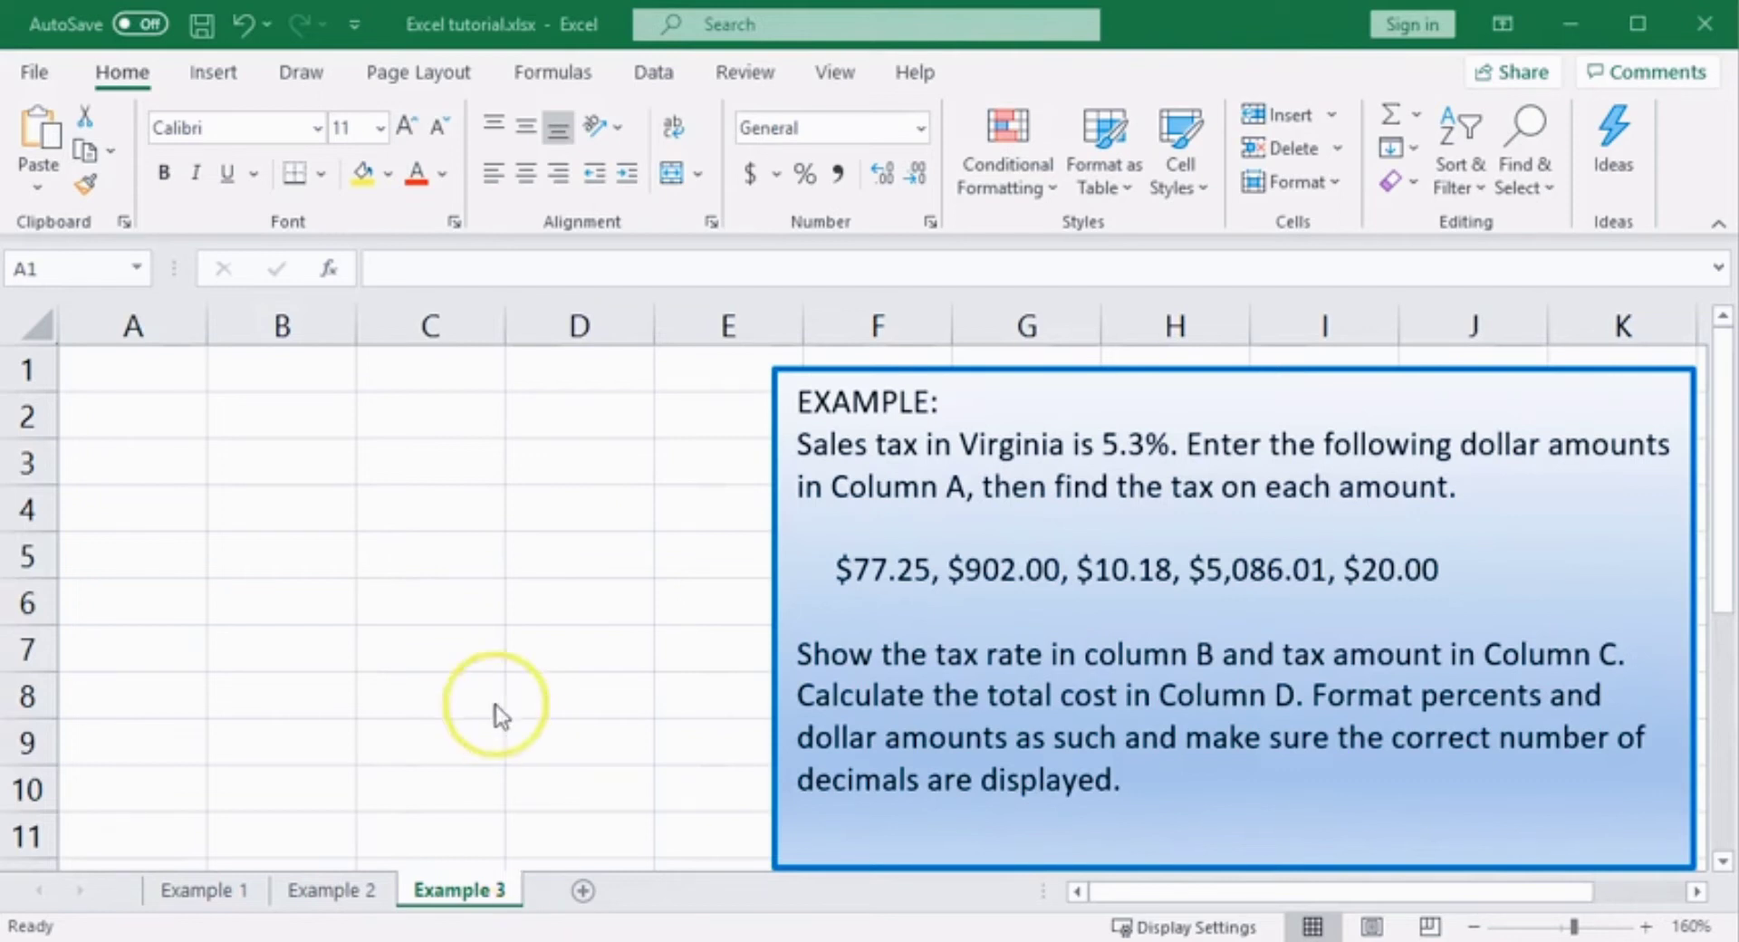
# - Enter the headers Amount, Tax rate, Tax and Total in cells A1 through D1
pyautogui.click(144, 367)
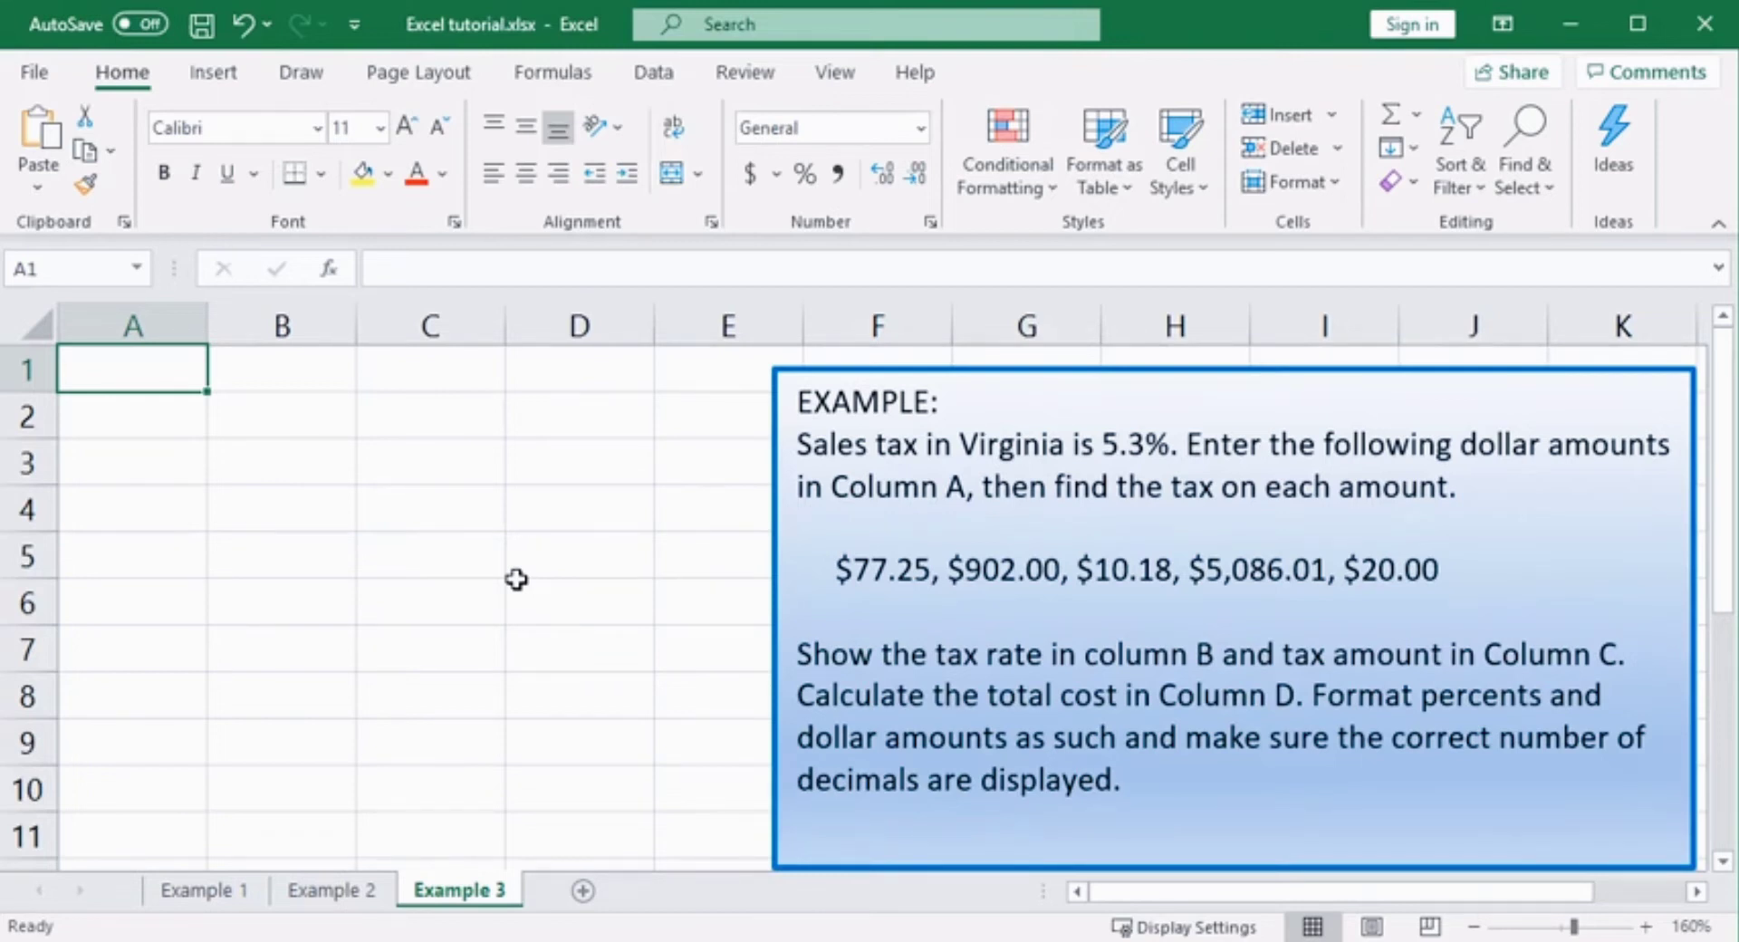
pyautogui.write('Amount')
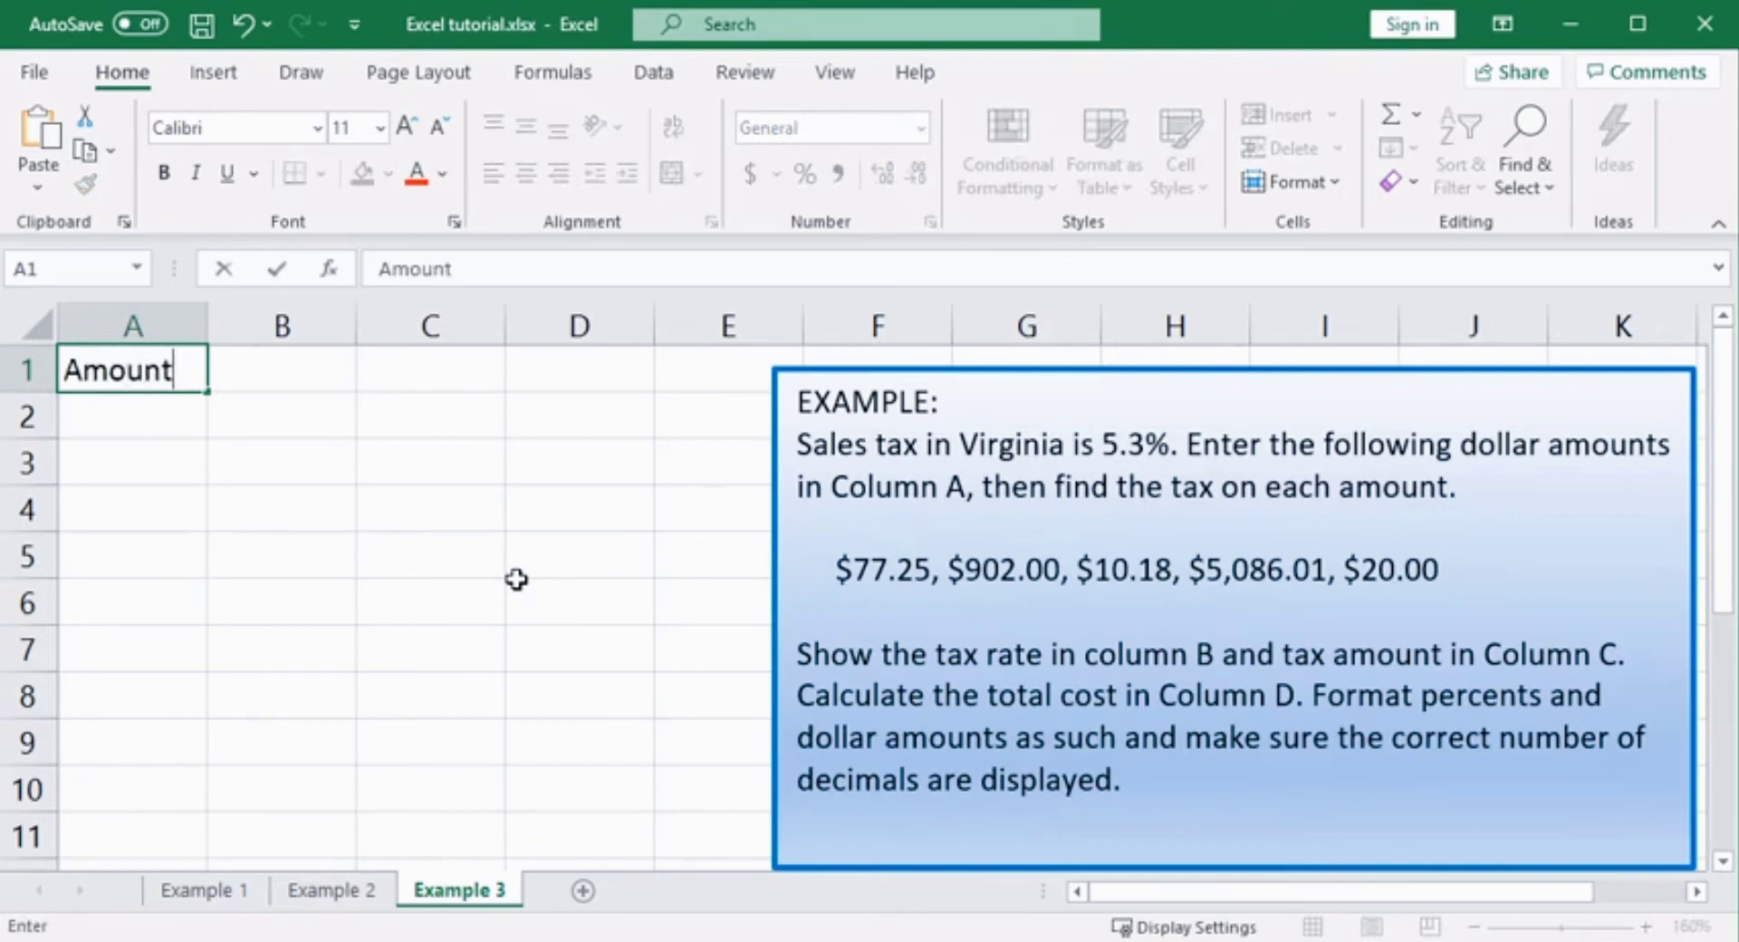
pyautogui.press('Tab')
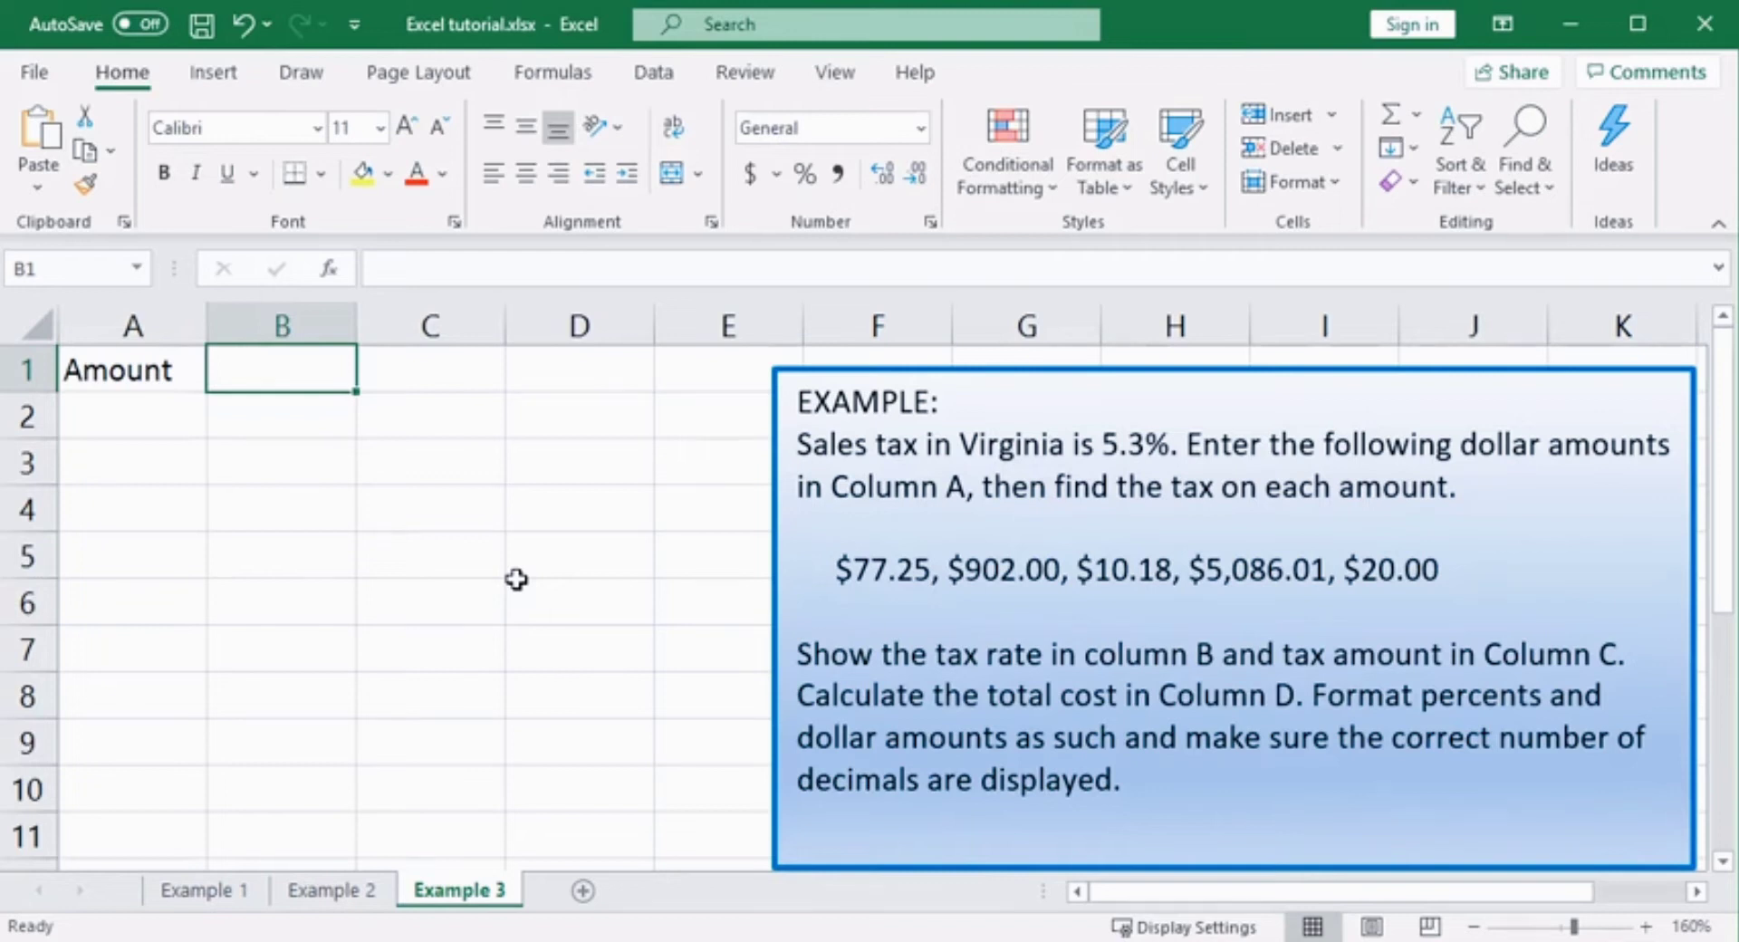
pyautogui.write('ax')
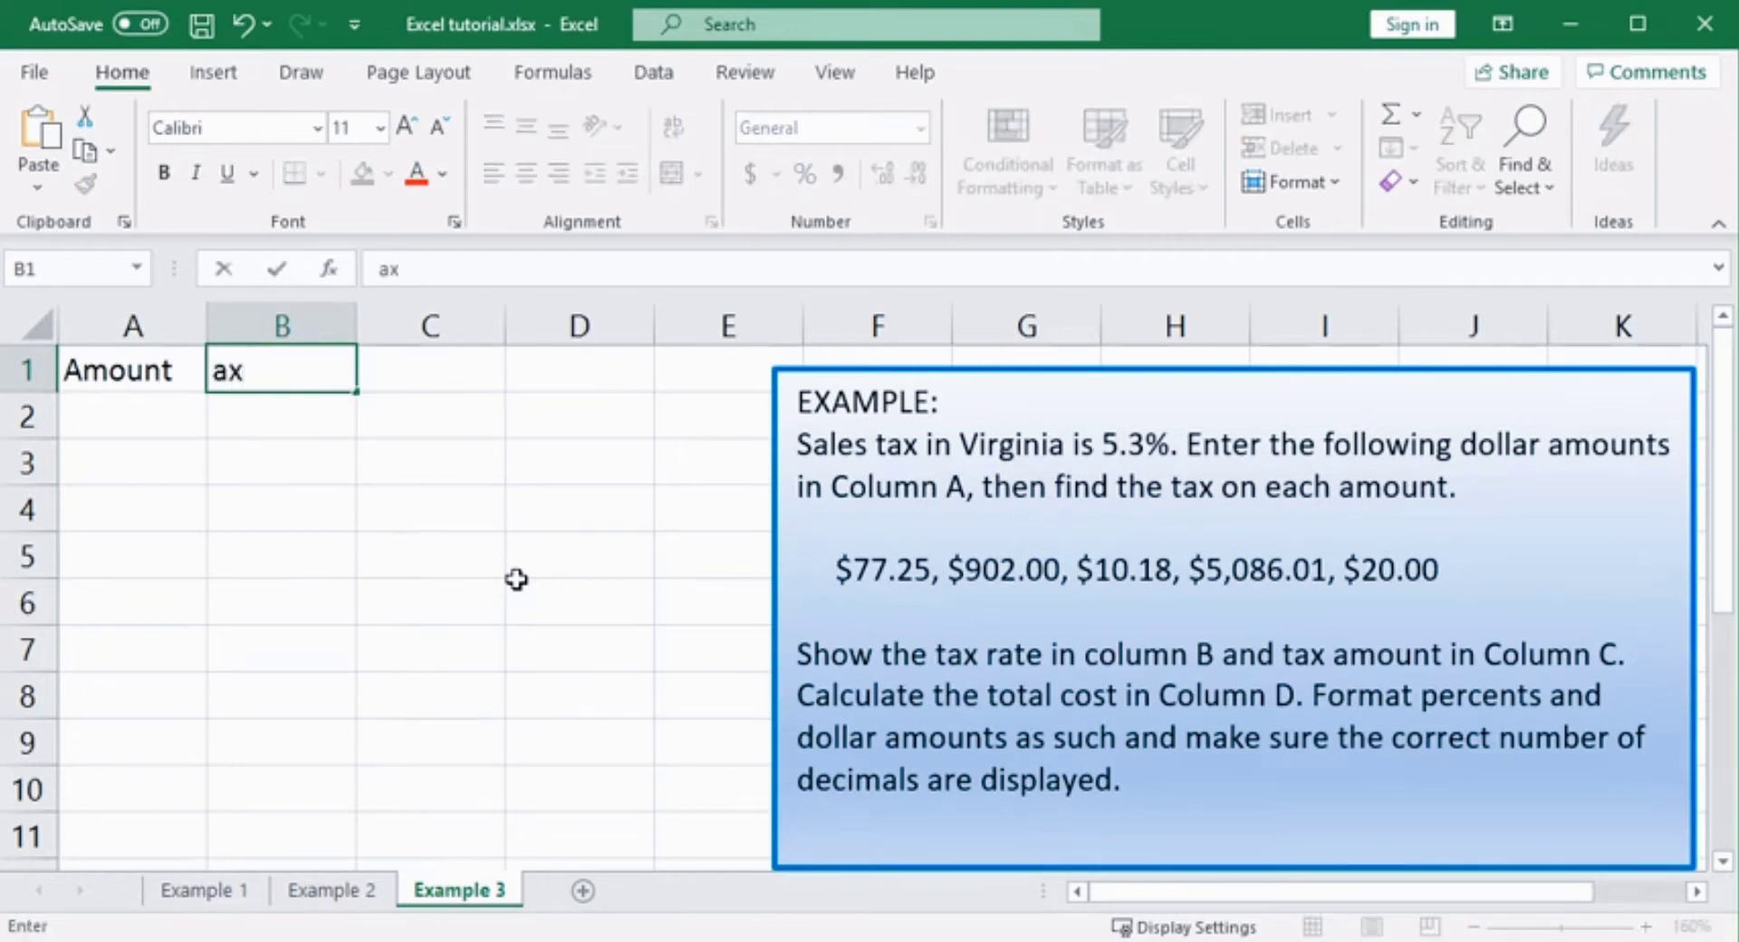
pyautogui.press('BackSpace')
pyautogui.press('BackSpace')
pyautogui.write('Tax rate')
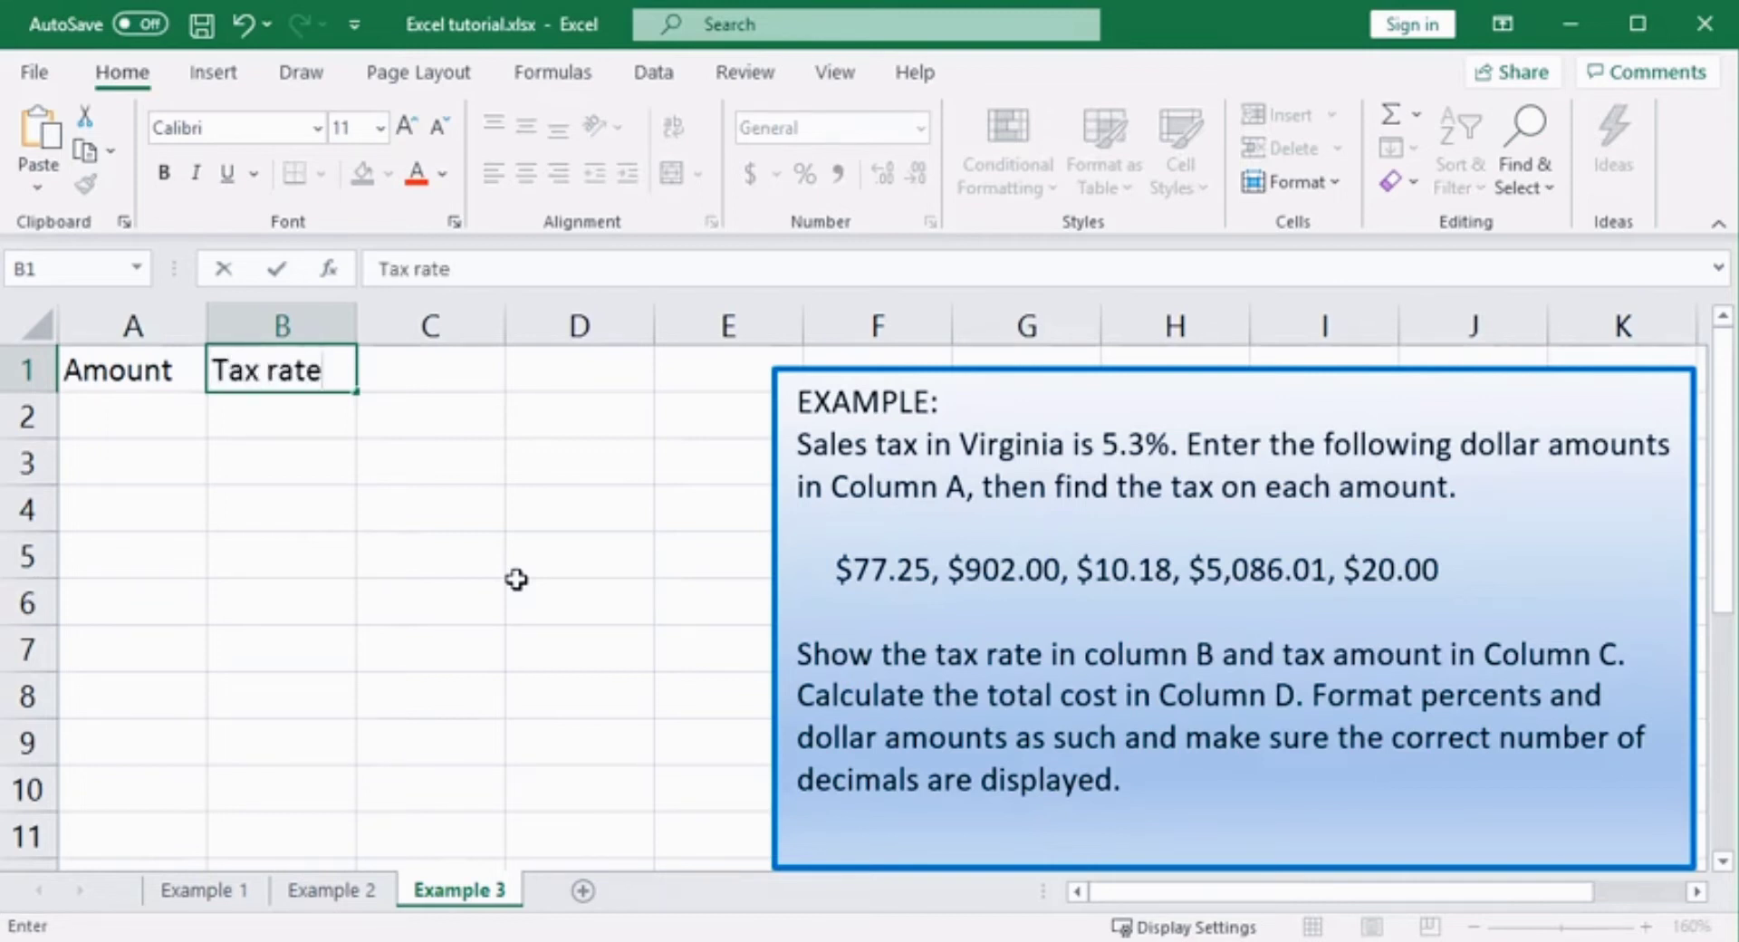
pyautogui.press('Tab')
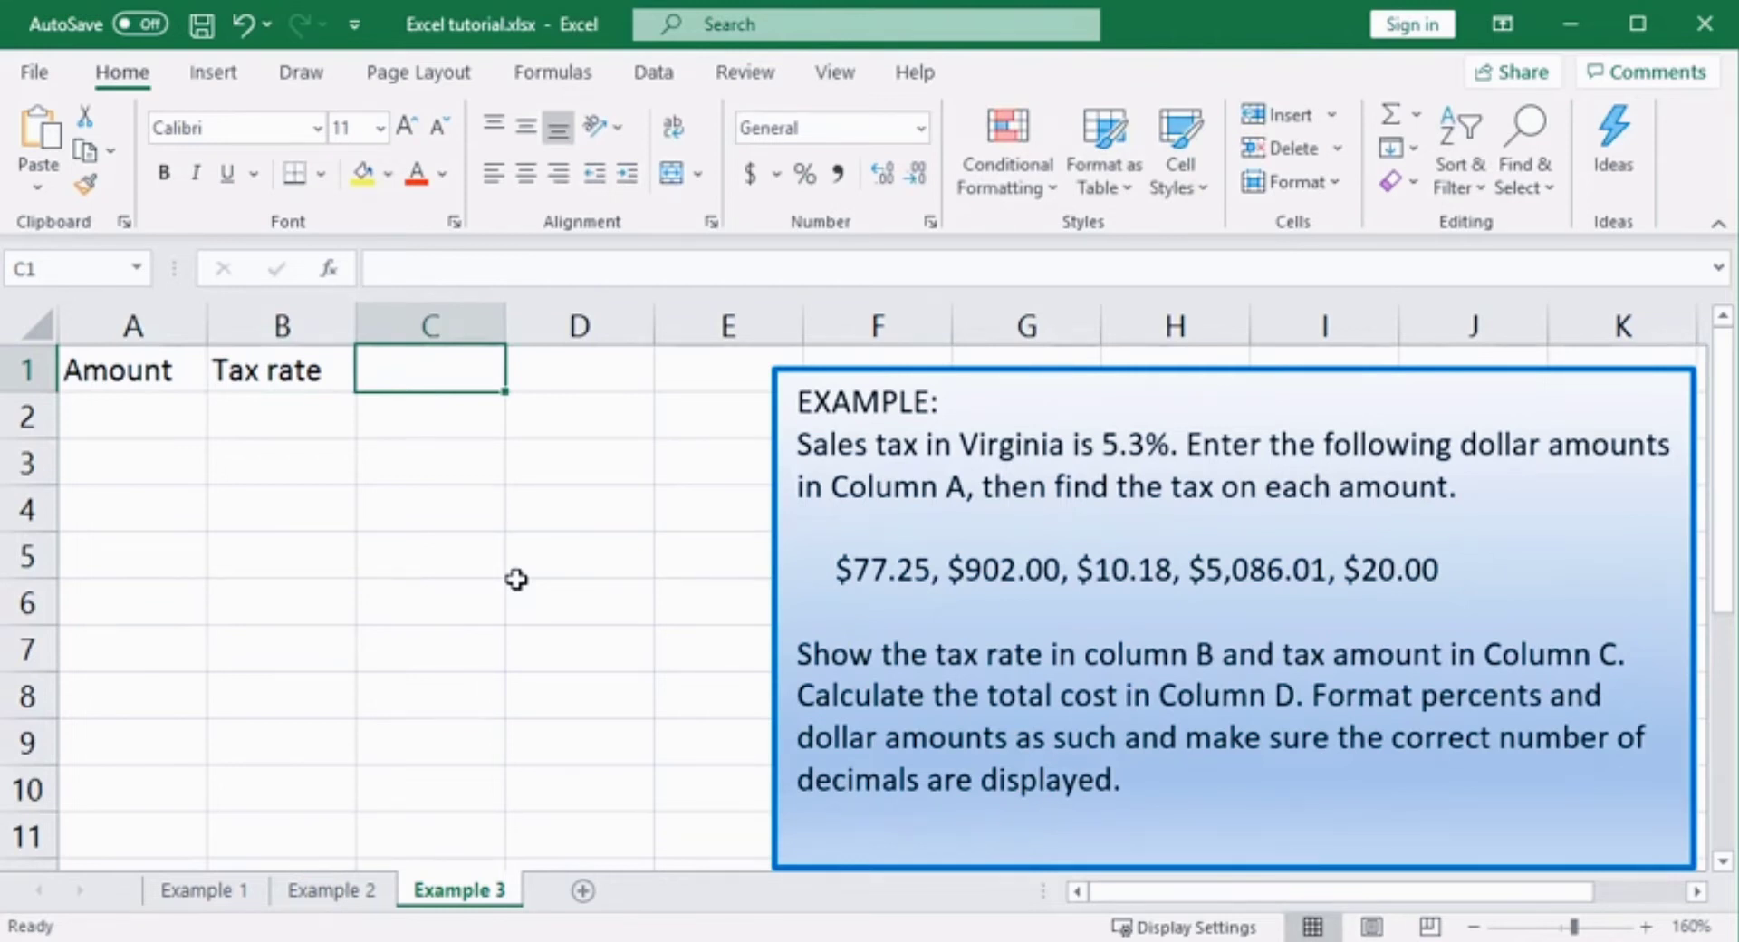
pyautogui.write('Tax')
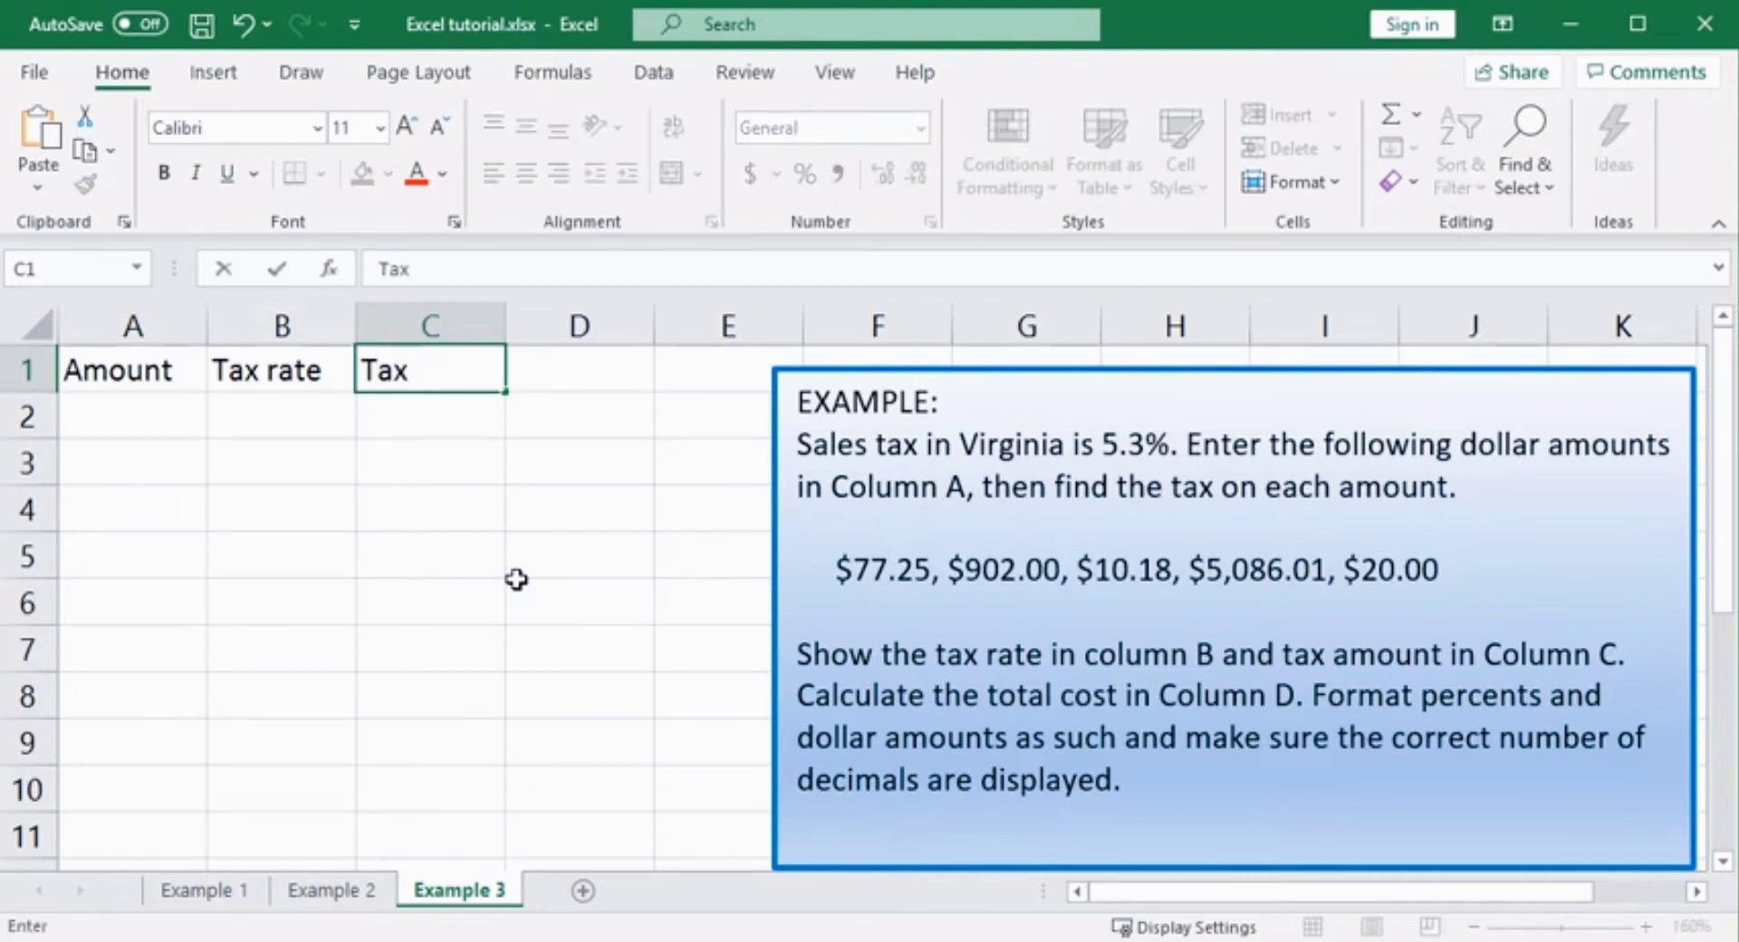
pyautogui.press('Tab')
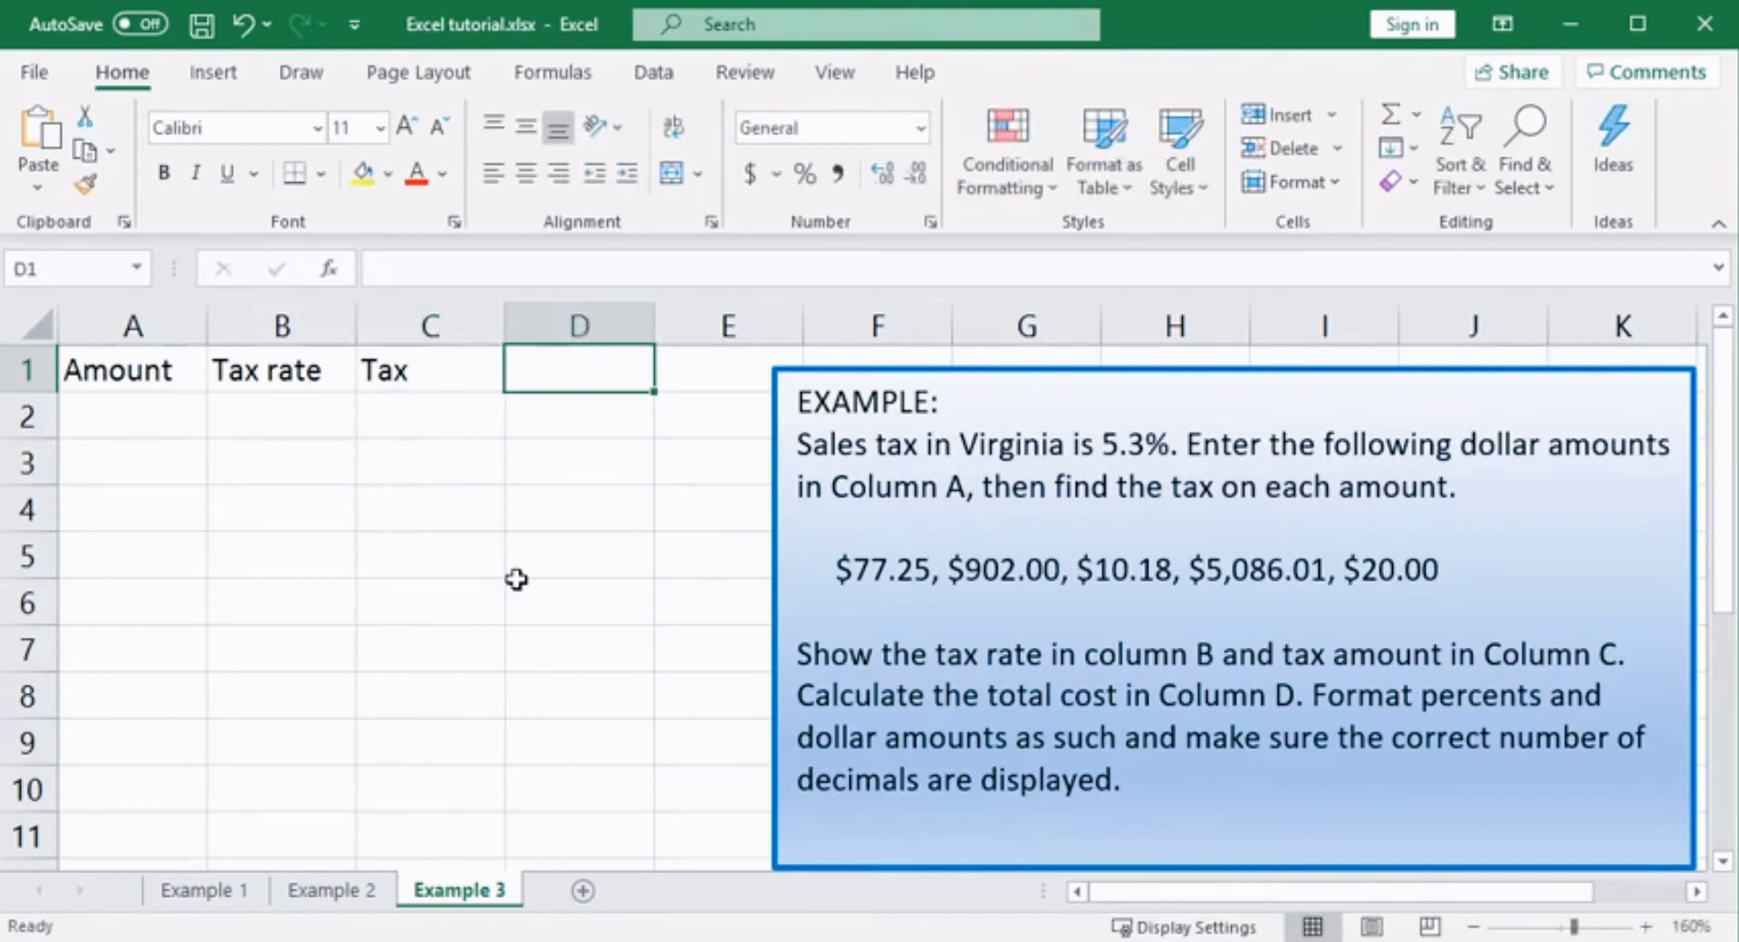
pyautogui.write('Total')
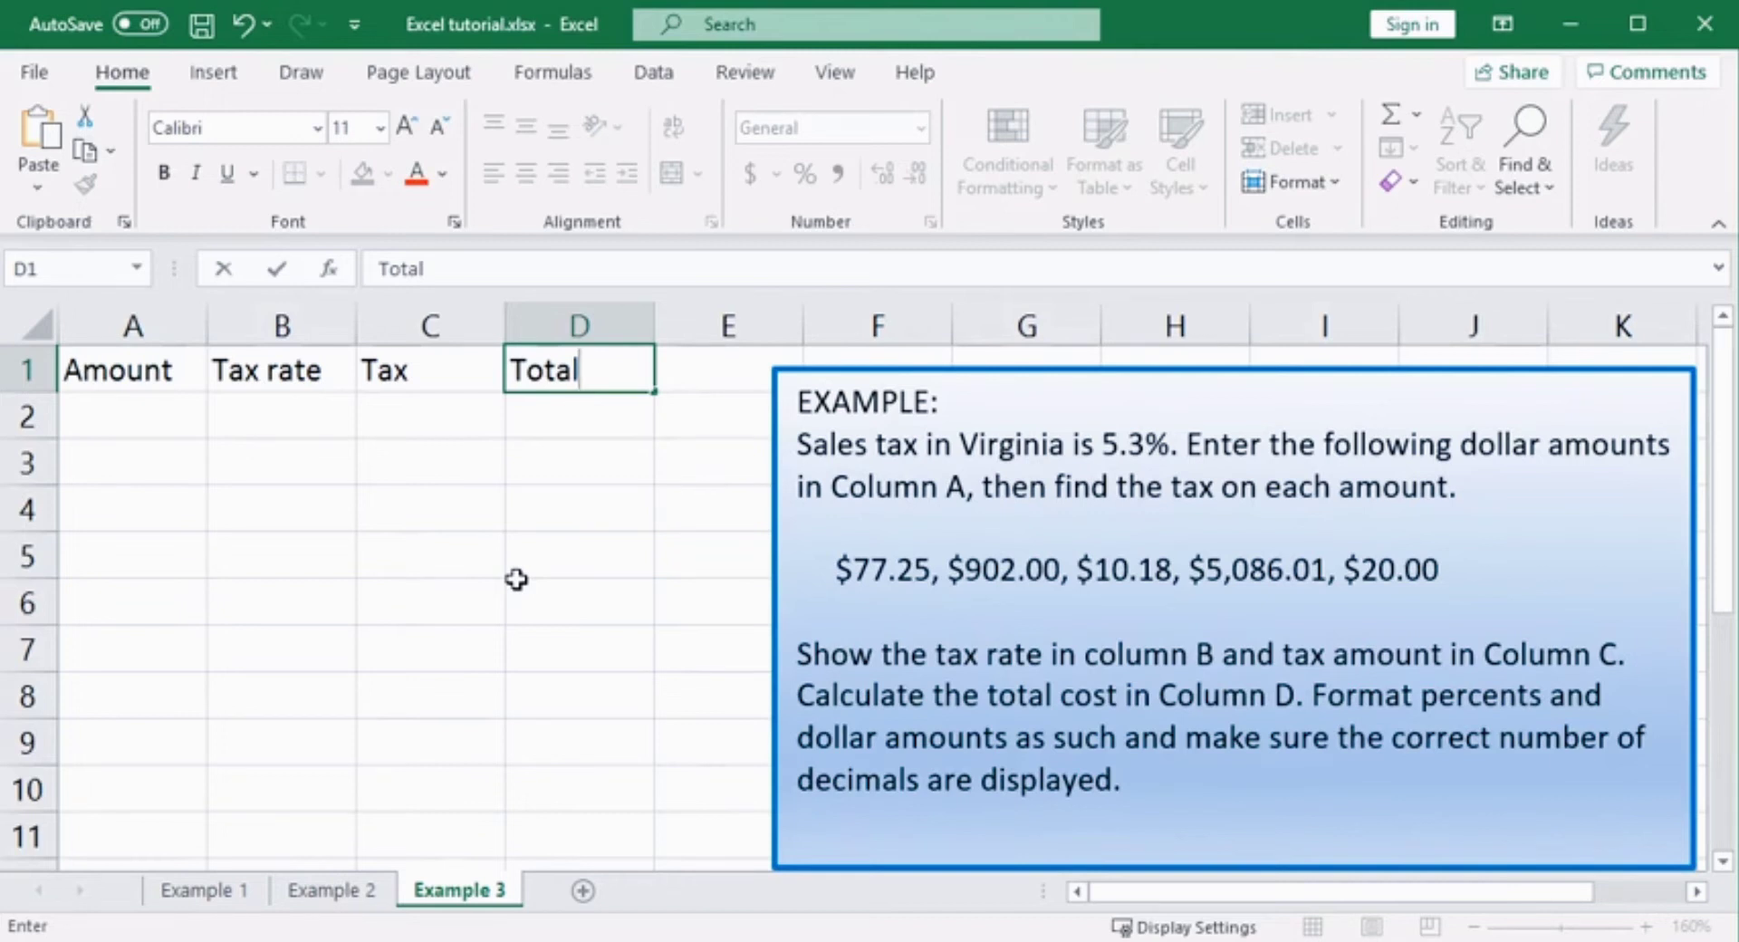
pyautogui.hotkey('ctrl', 'Return')
# - Enter the amounts 77.25, 902, 10.18, 5086.01 and 20 in cells A2 through A6
pyautogui.press('Down')
pyautogui.press('Left')
pyautogui.press('Left')
pyautogui.press('Left')
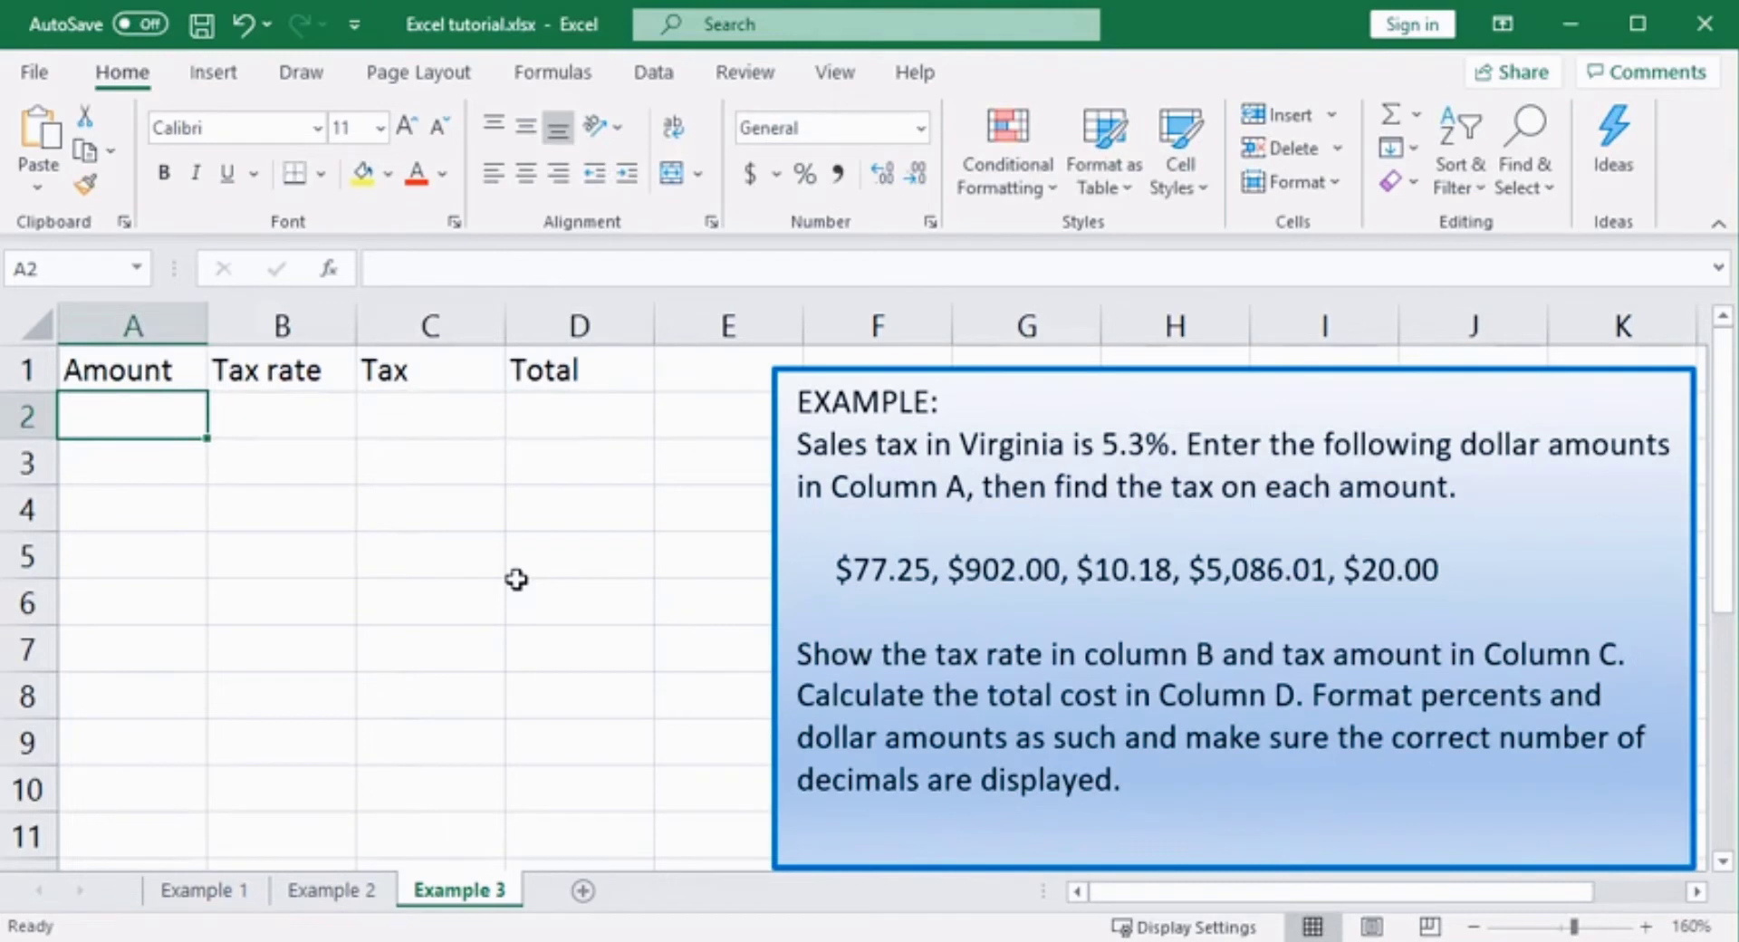
pyautogui.write('77.25')
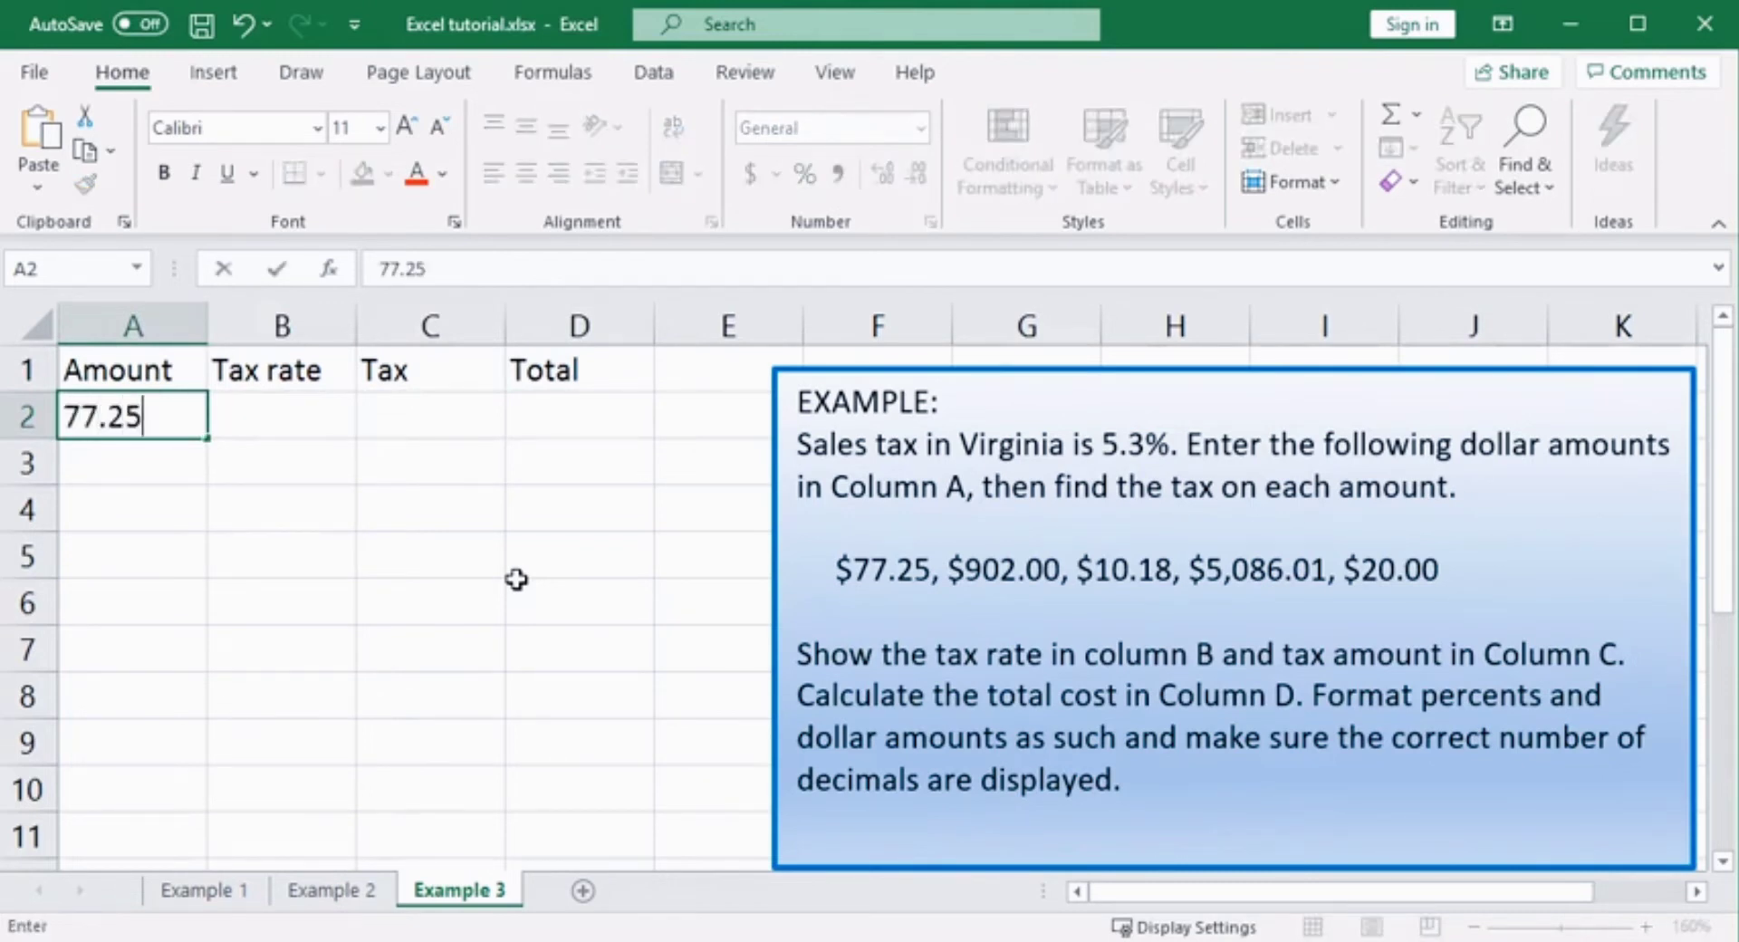
pyautogui.hotkey('ctrl', 'Return')
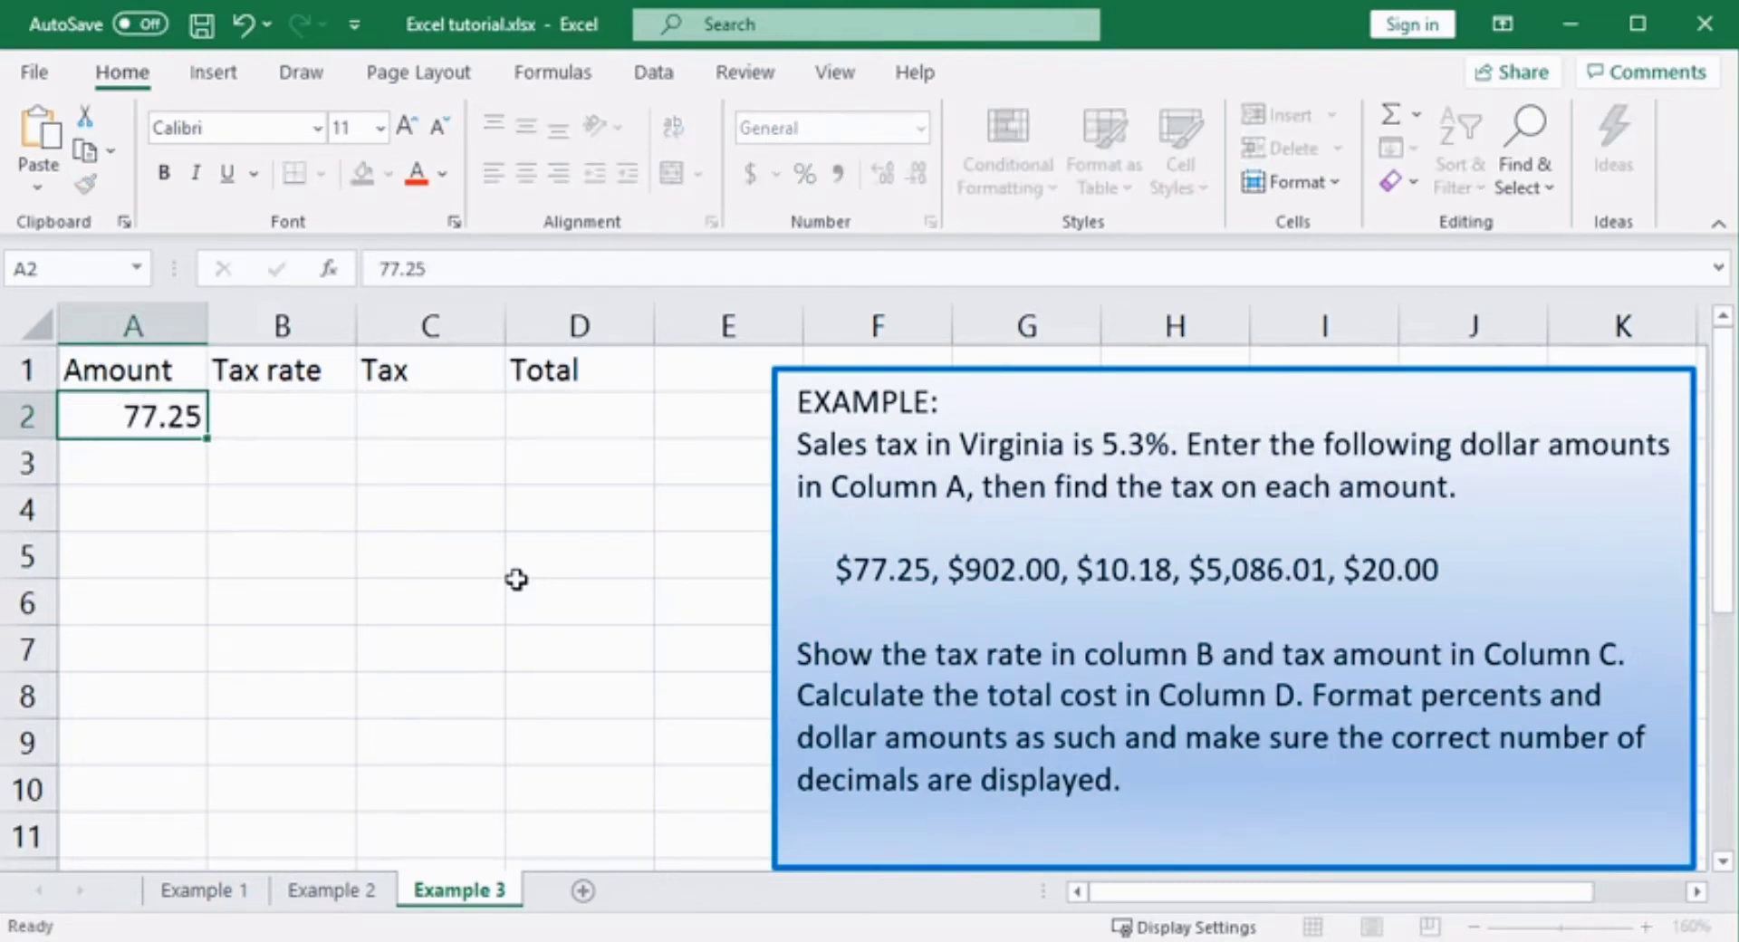
pyautogui.press('Down')
pyautogui.write('902')
pyautogui.press('Return')
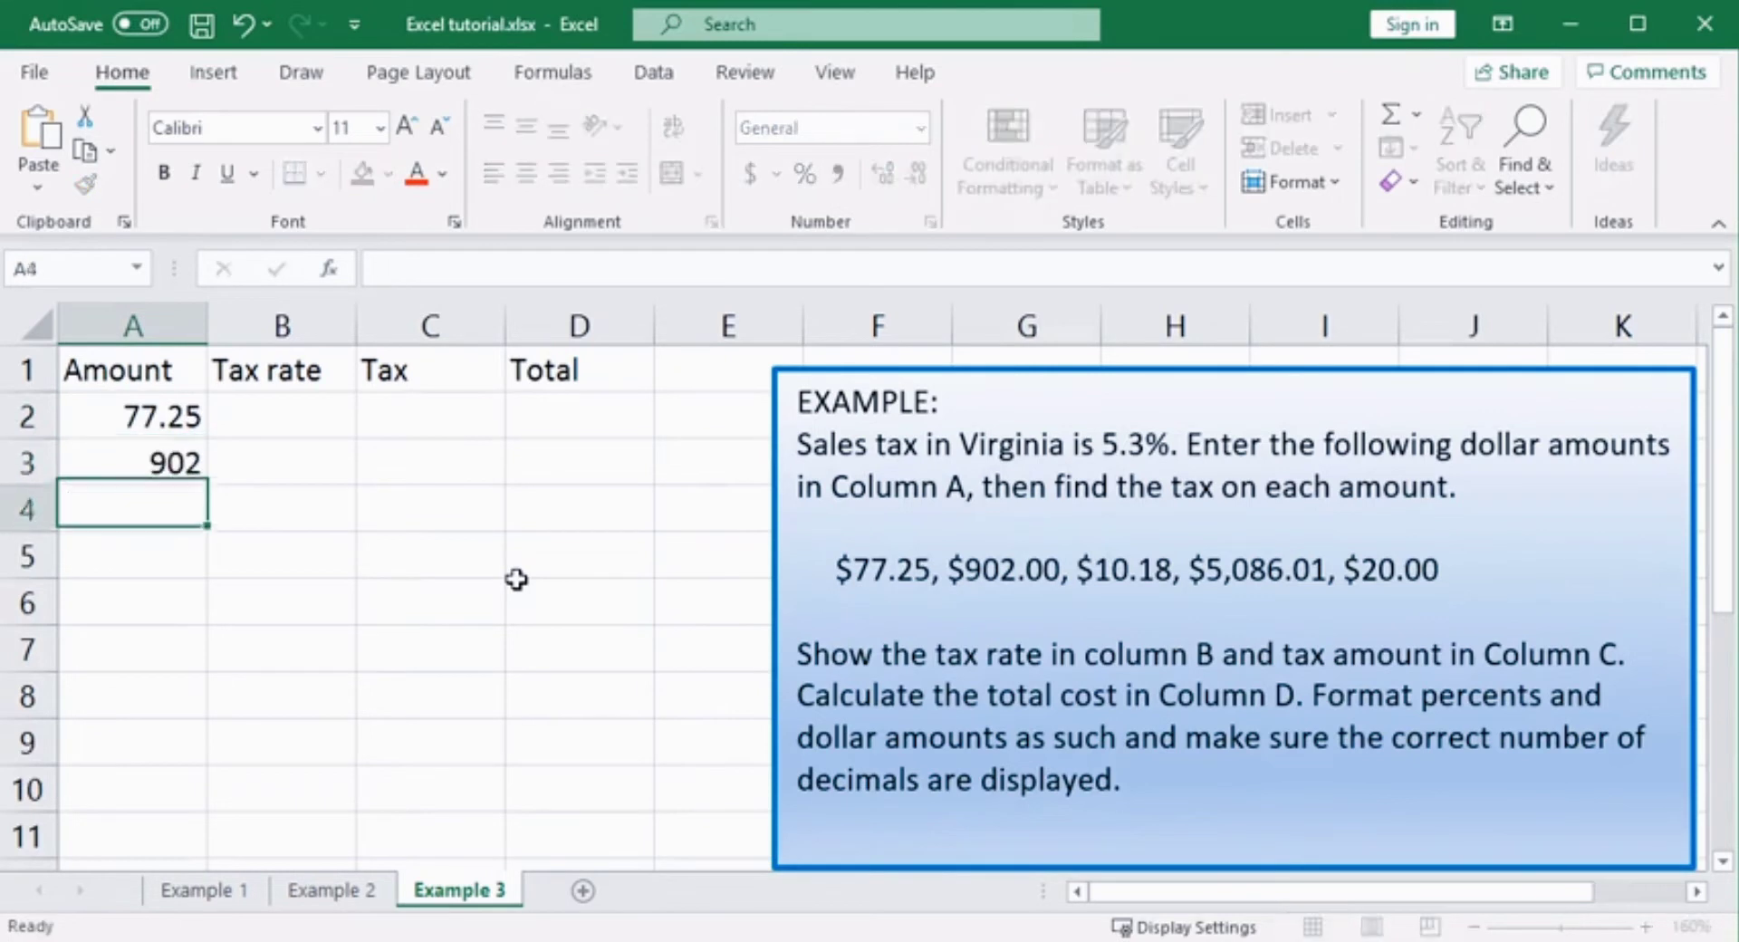
pyautogui.write('10.18')
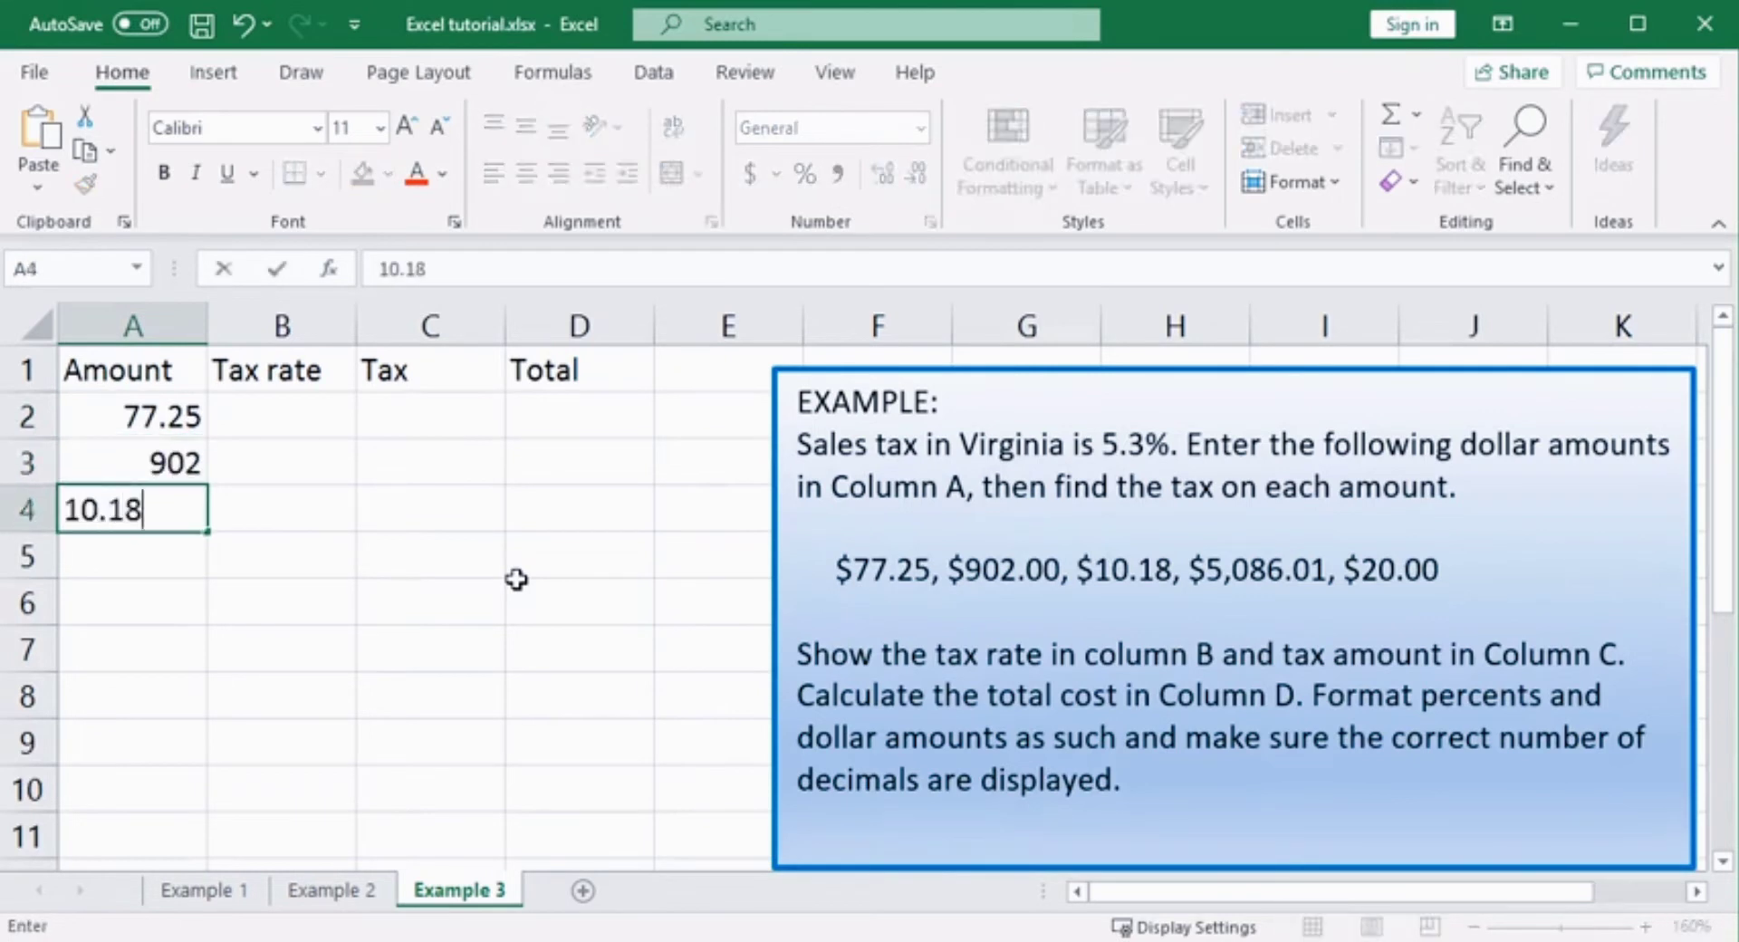
pyautogui.press('Return')
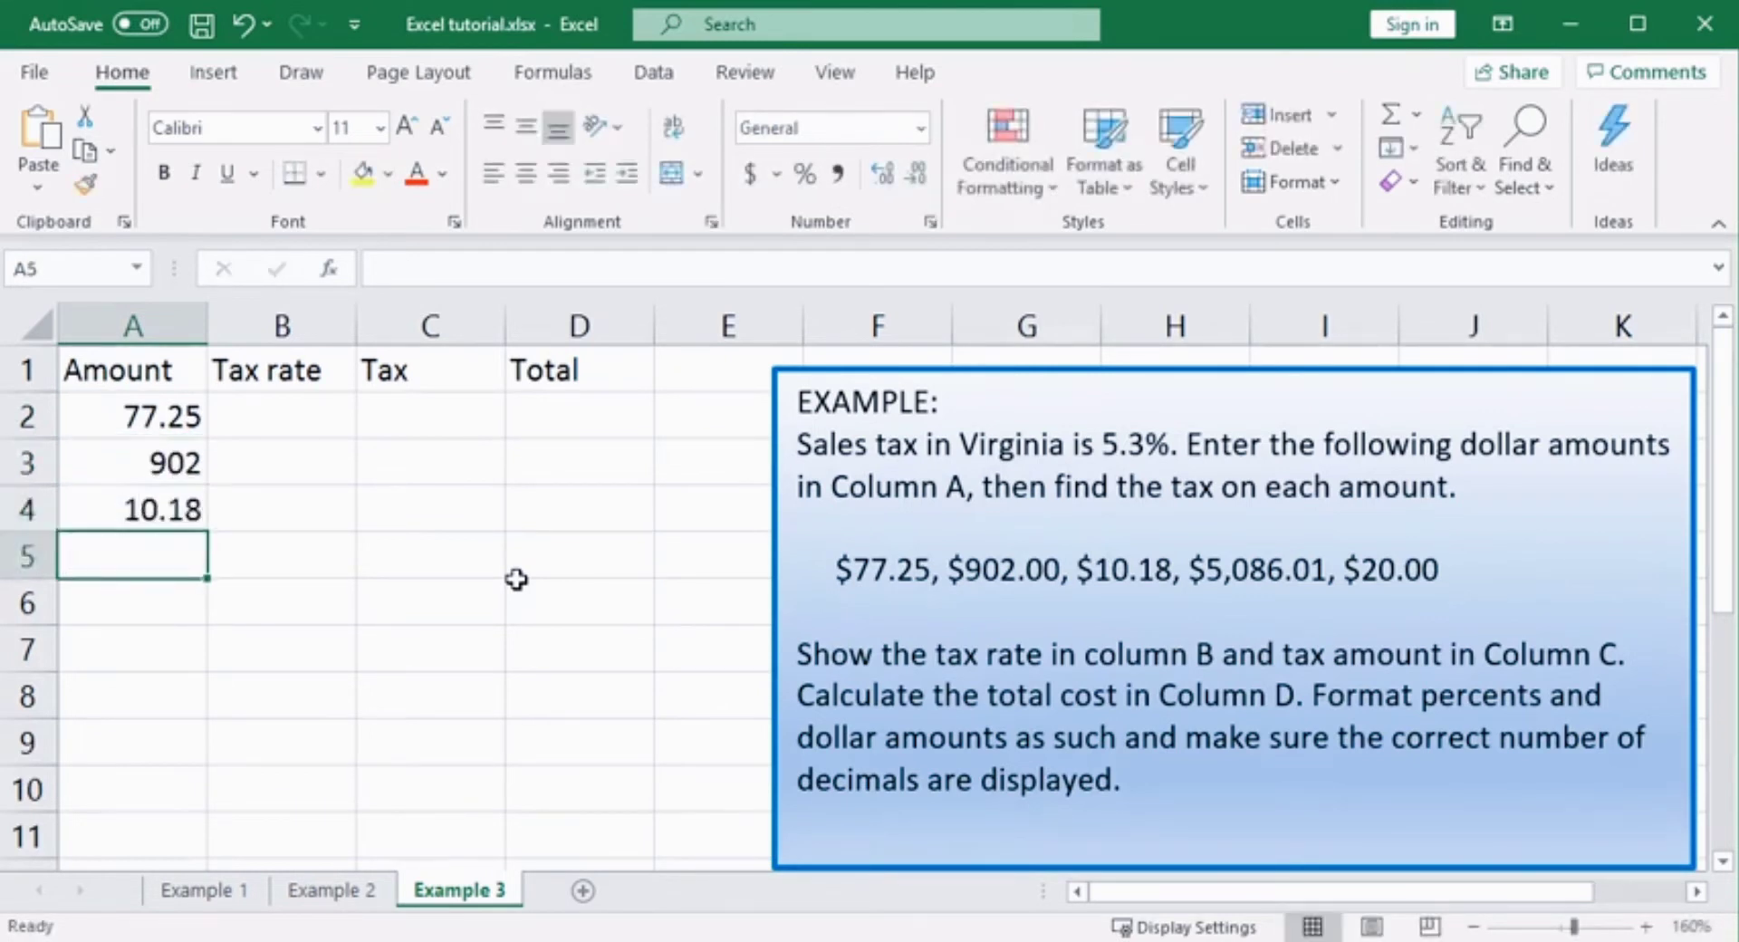
pyautogui.write('5086')
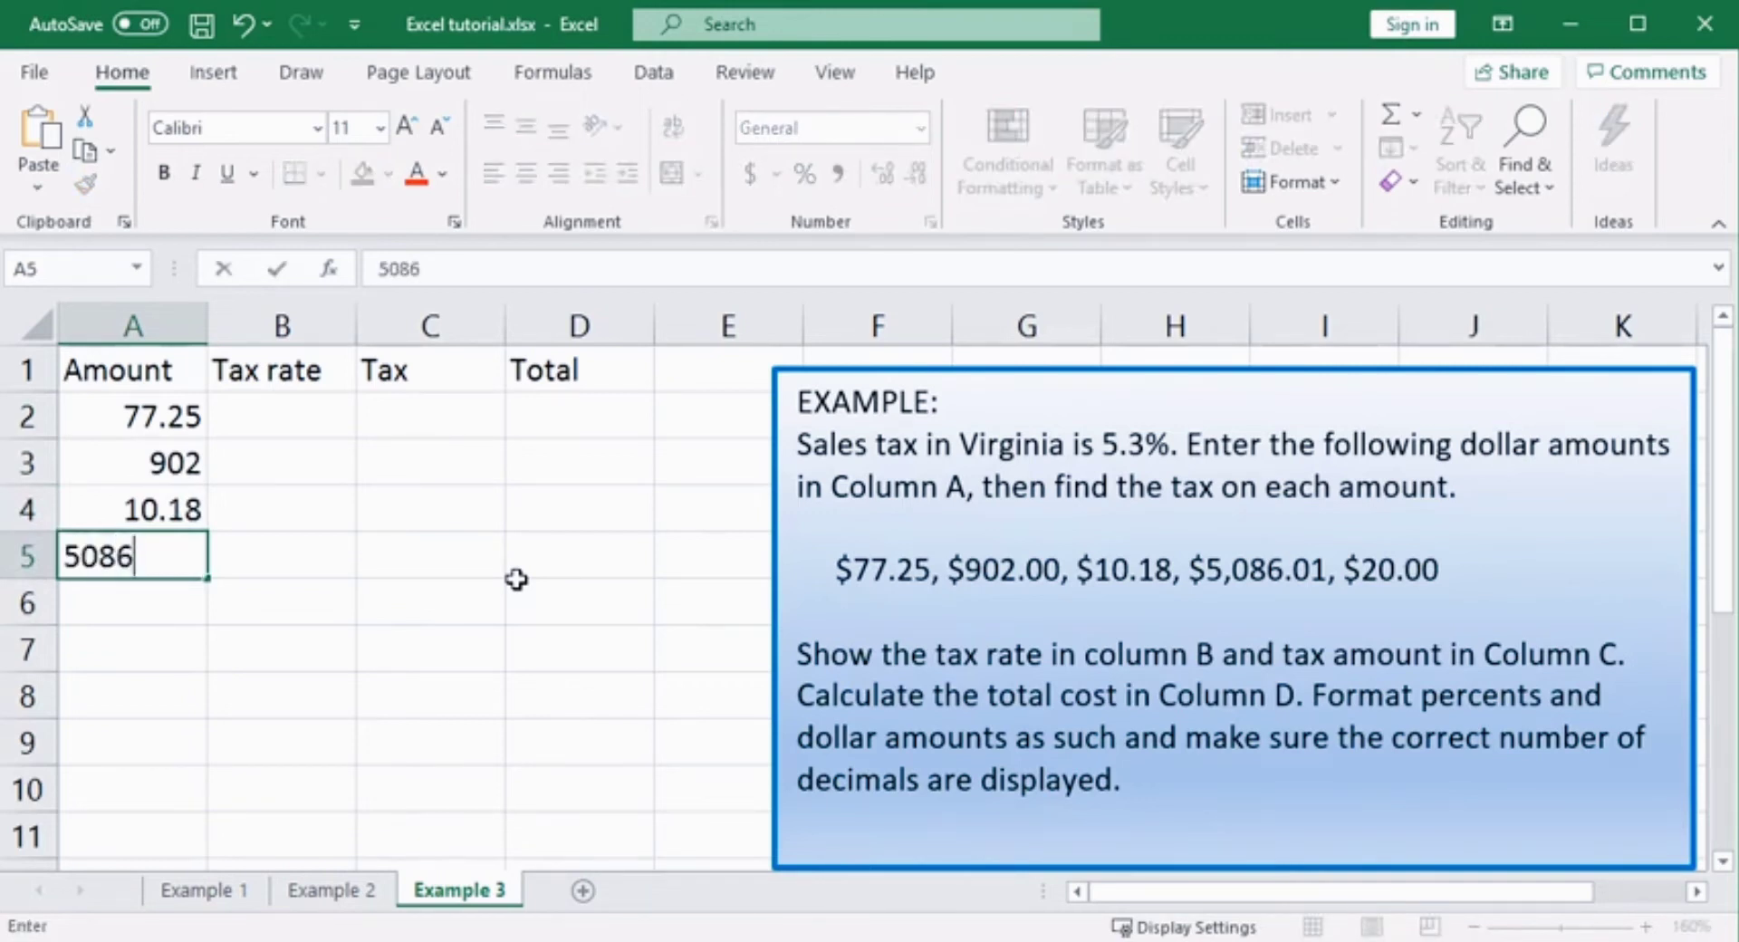
pyautogui.write('.01')
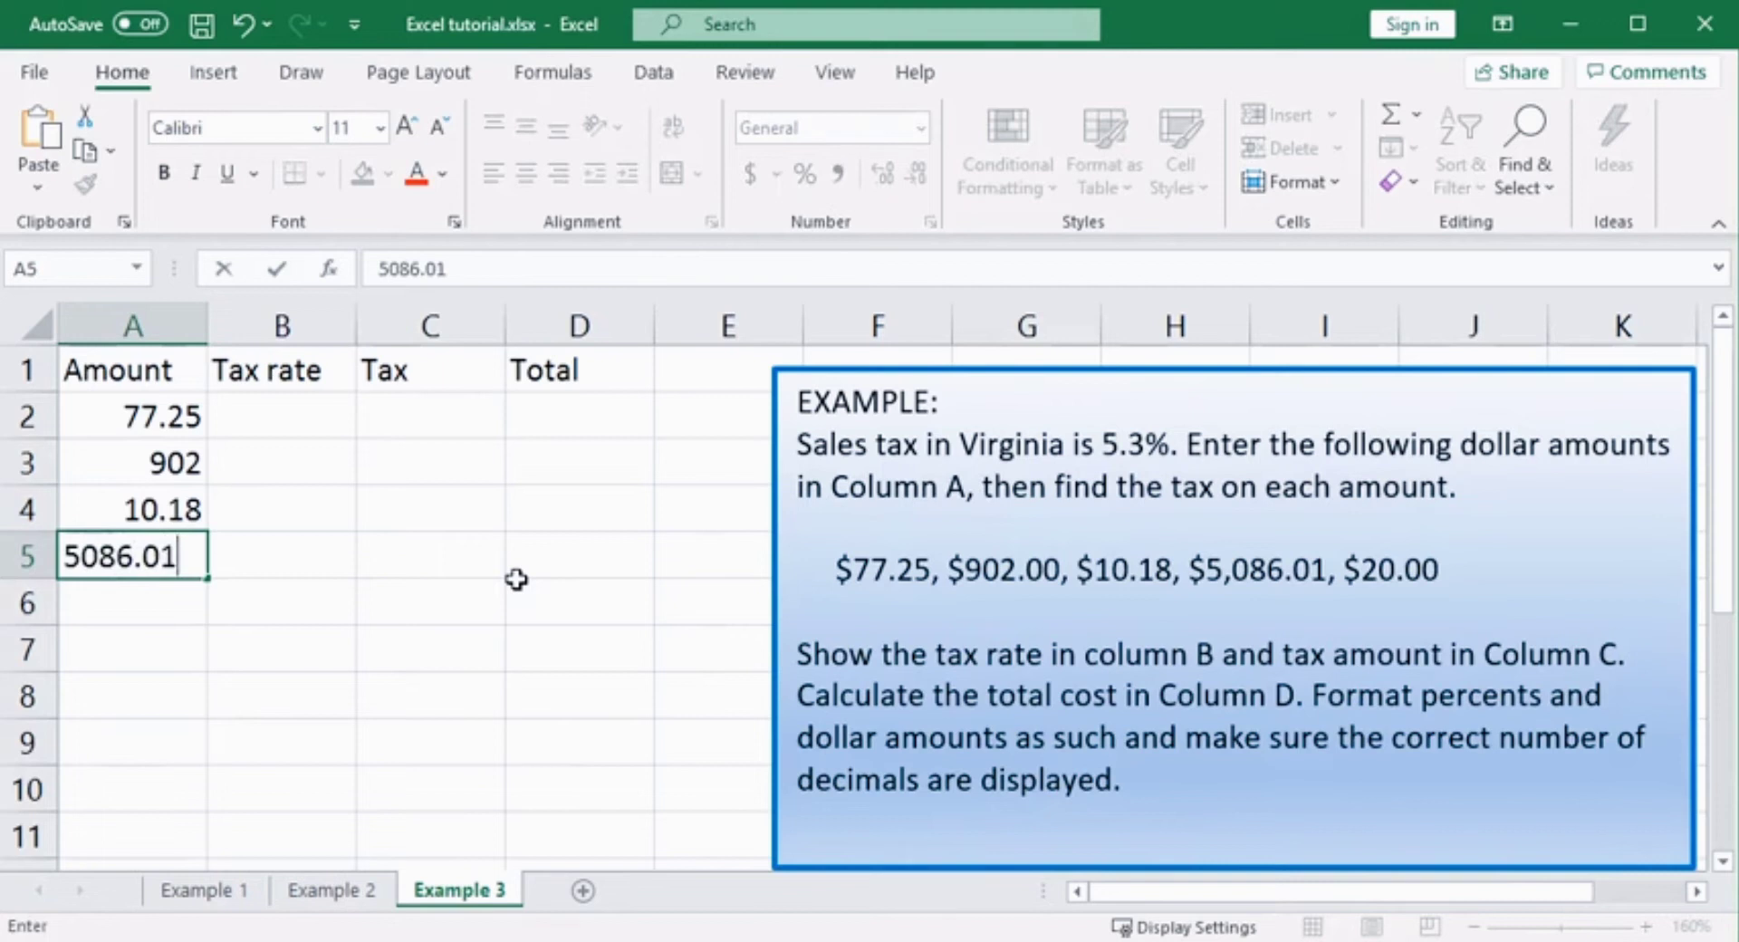
pyautogui.press('Return')
pyautogui.write('20')
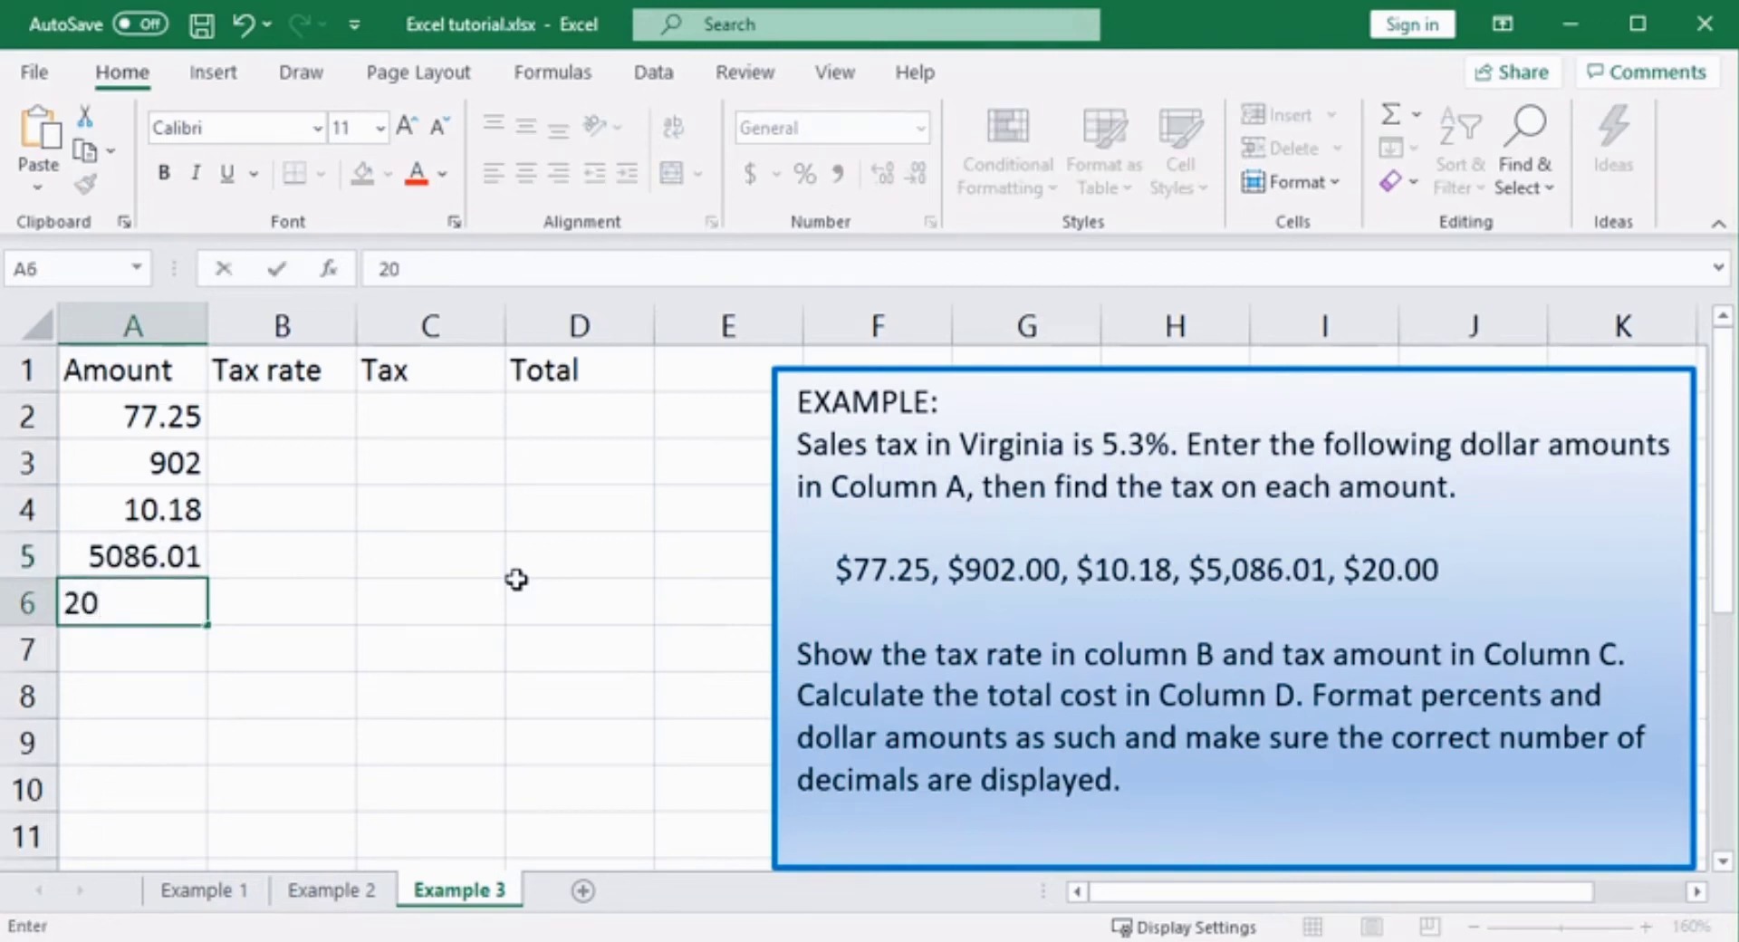
pyautogui.press('Return')
# - Format the amounts in A2:A6 as Currency with two decimal places and the $ symbol
pyautogui.press('Up')
pyautogui.press('Up')
pyautogui.press('Up')
pyautogui.press('Up')
pyautogui.press('Up')
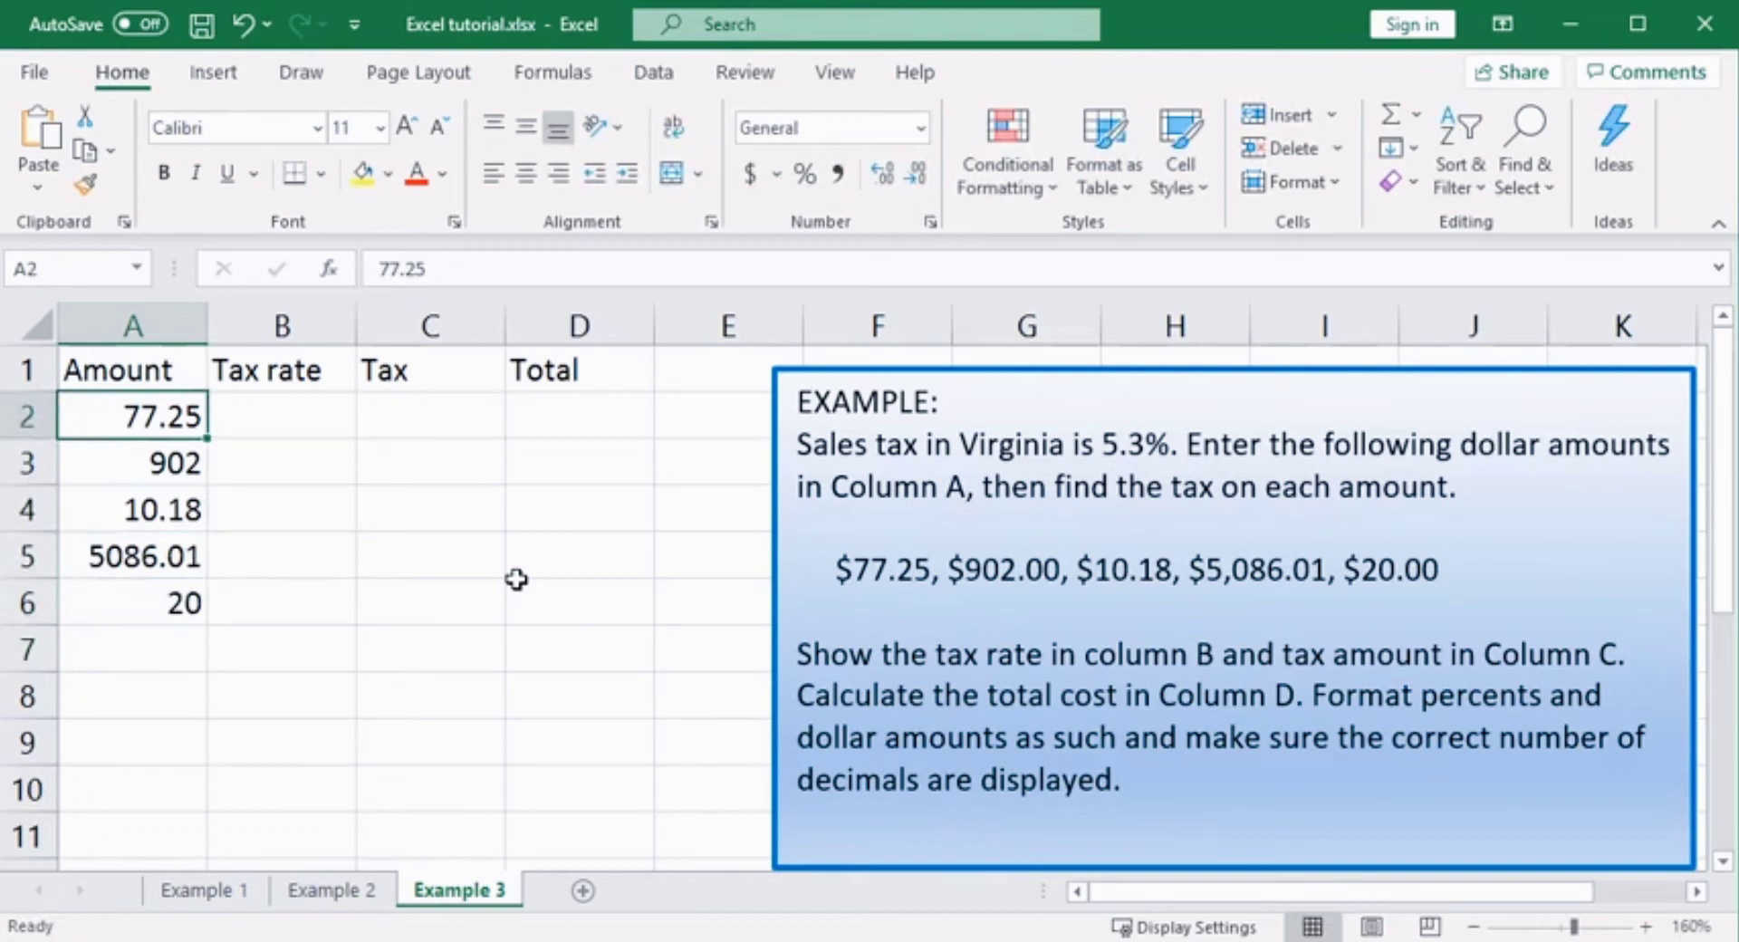
pyautogui.hotkey('shift', 'Down')
pyautogui.hotkey('shift', 'Down')
pyautogui.hotkey('shift', 'Down')
pyautogui.hotkey('shift', 'Down')
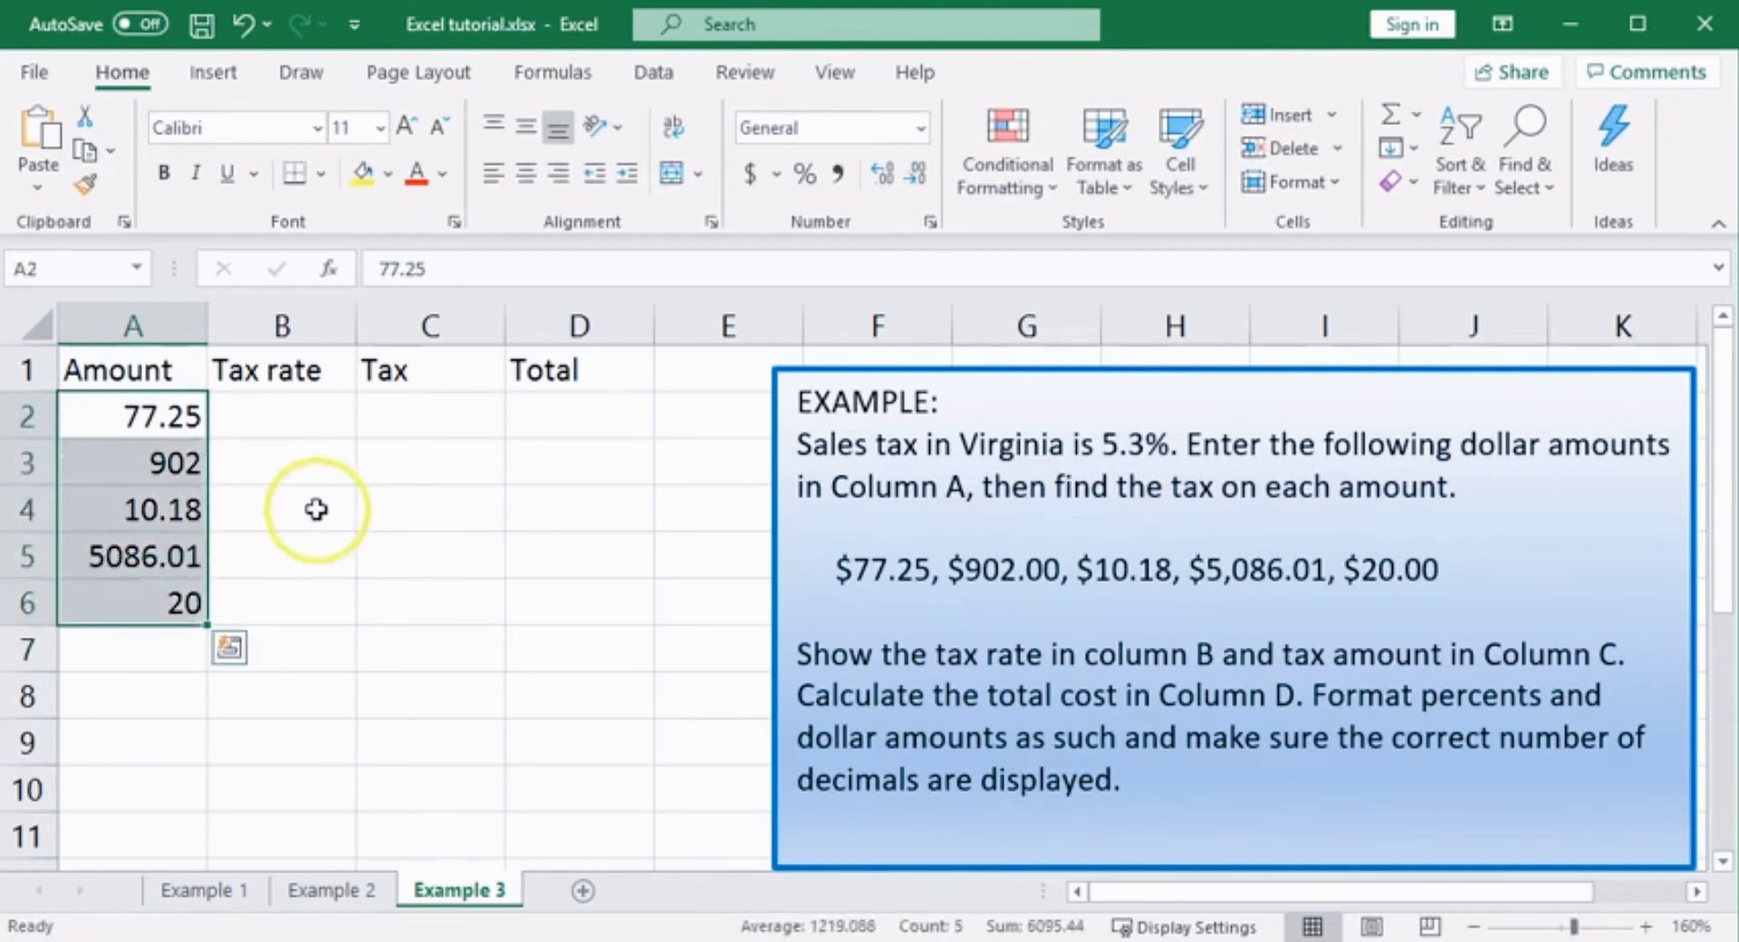
pyautogui.rightClick(154, 418)
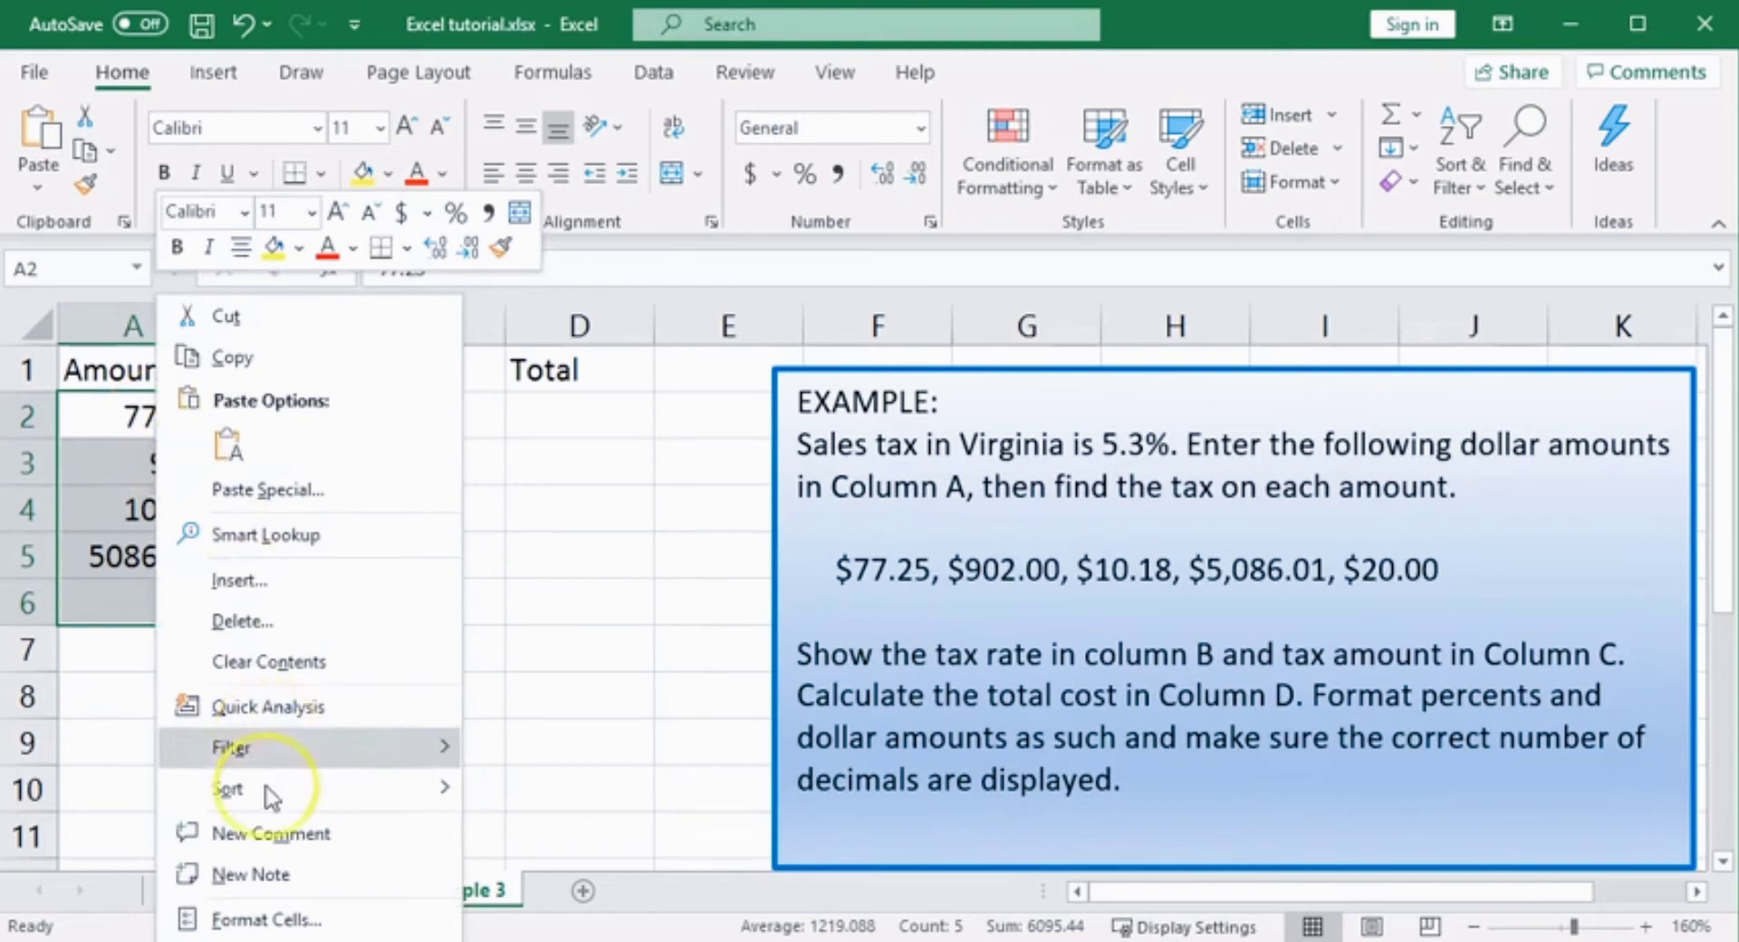
pyautogui.click(265, 922)
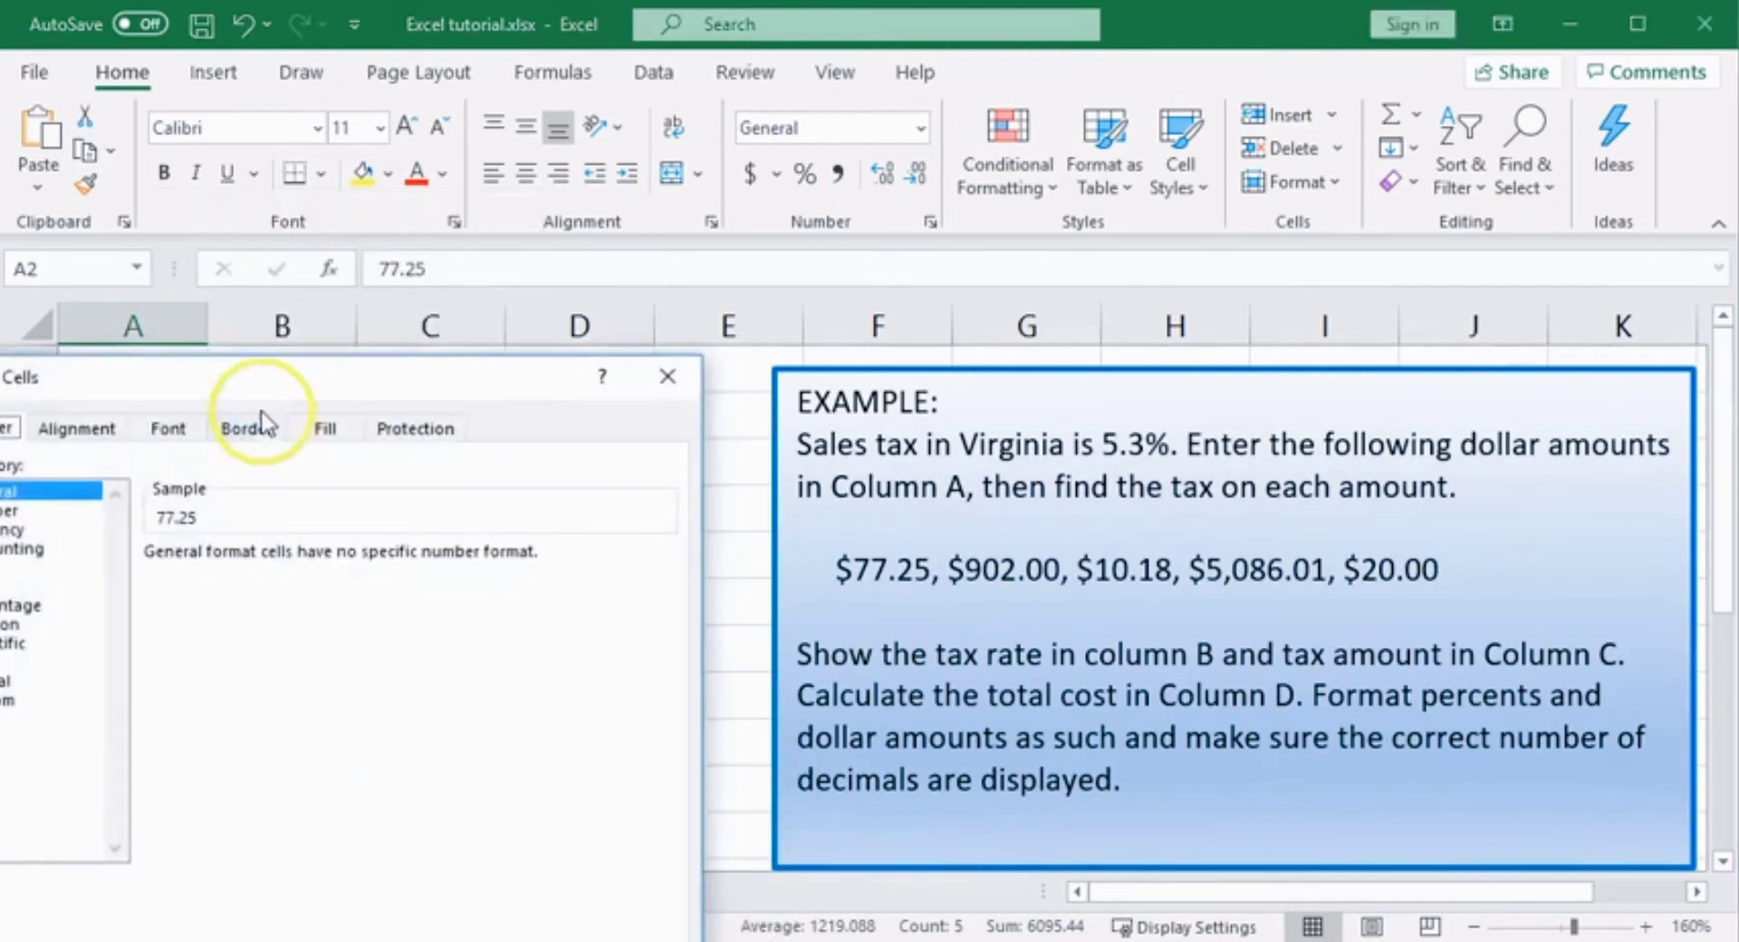
pyautogui.moveTo(294, 381); pyautogui.dragTo(771, 249)
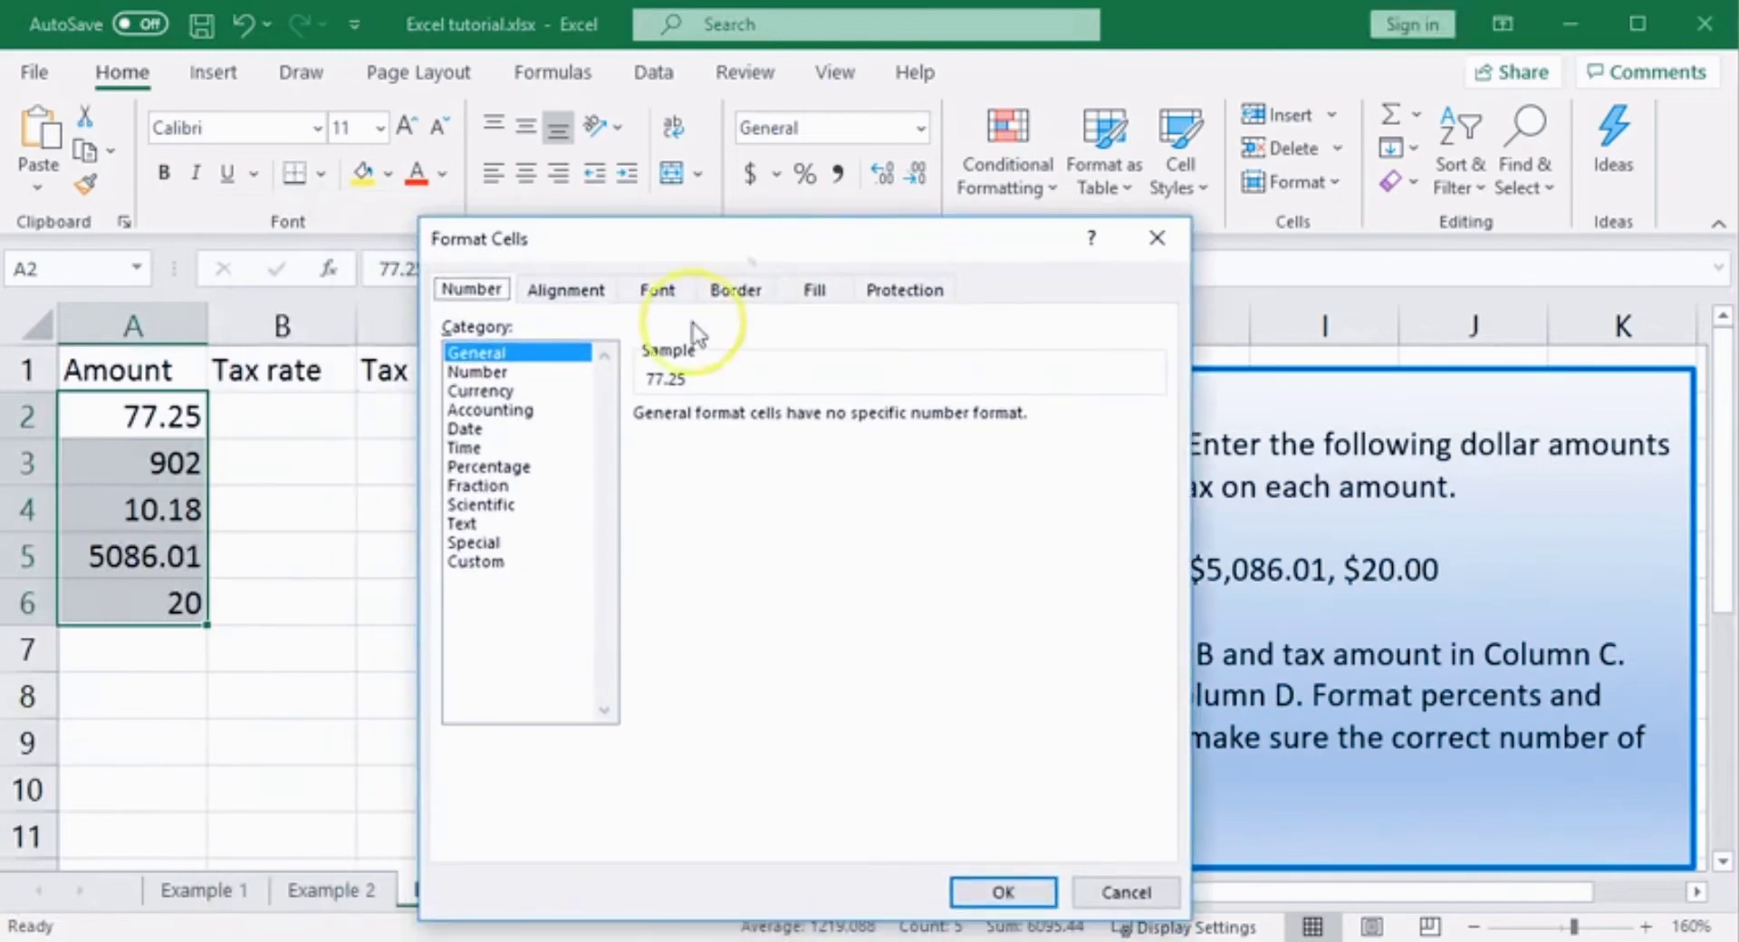
pyautogui.click(487, 391)
pyautogui.click(496, 412)
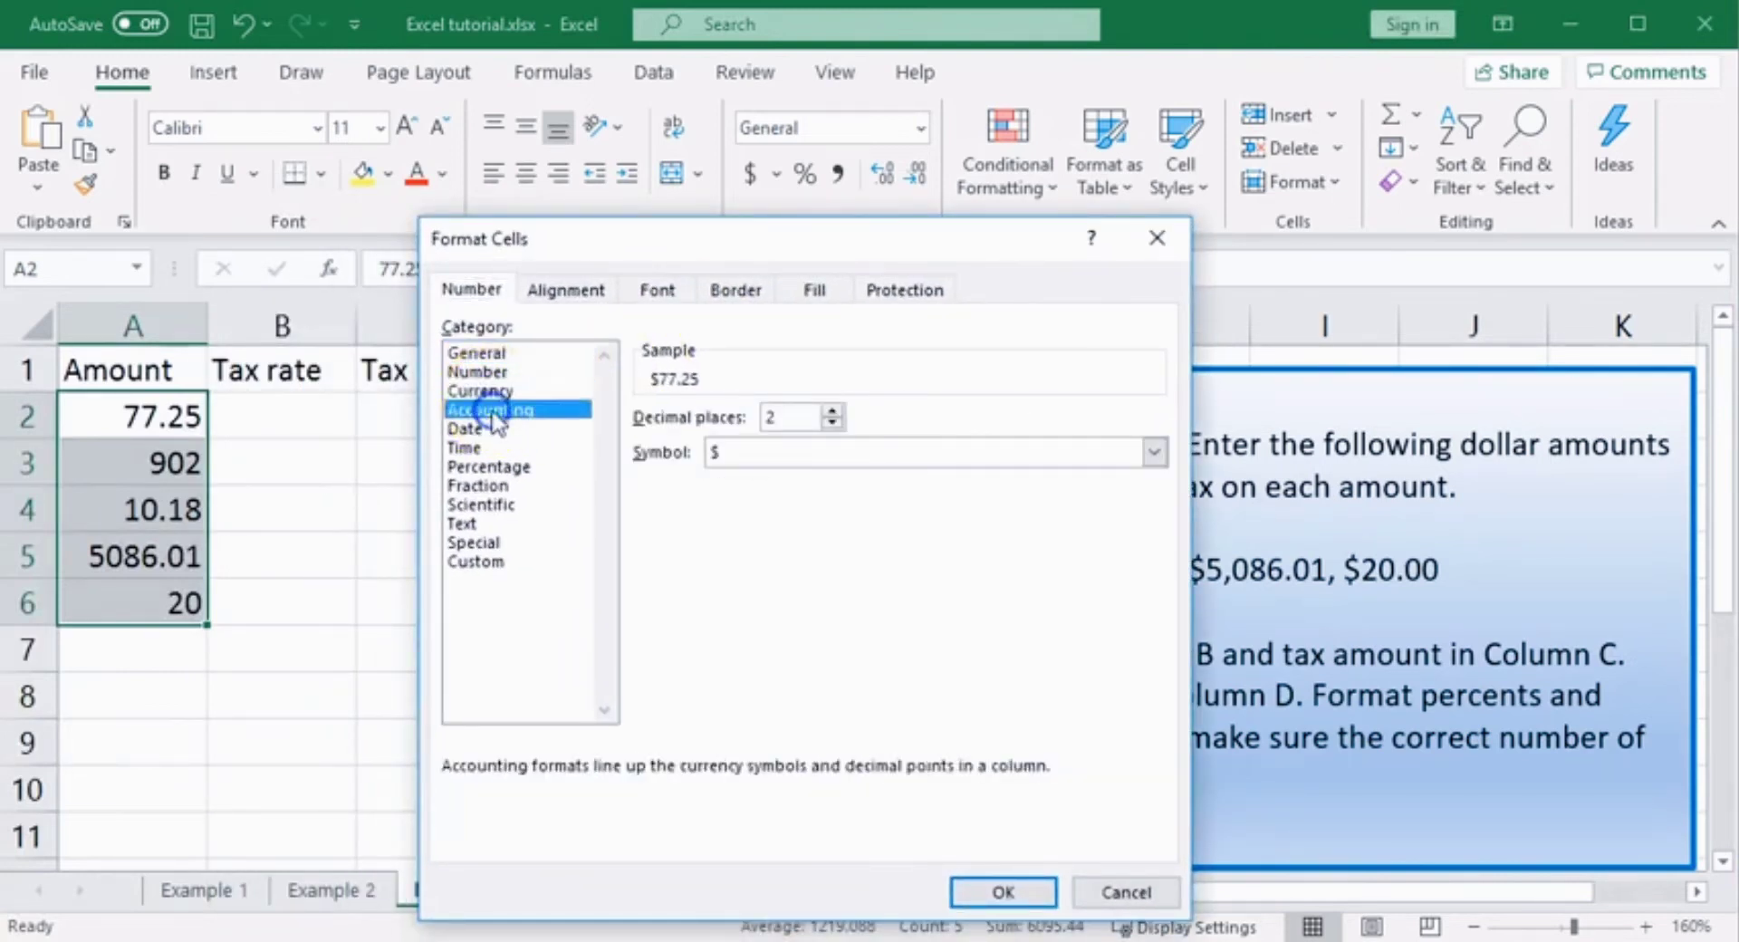
pyautogui.click(491, 390)
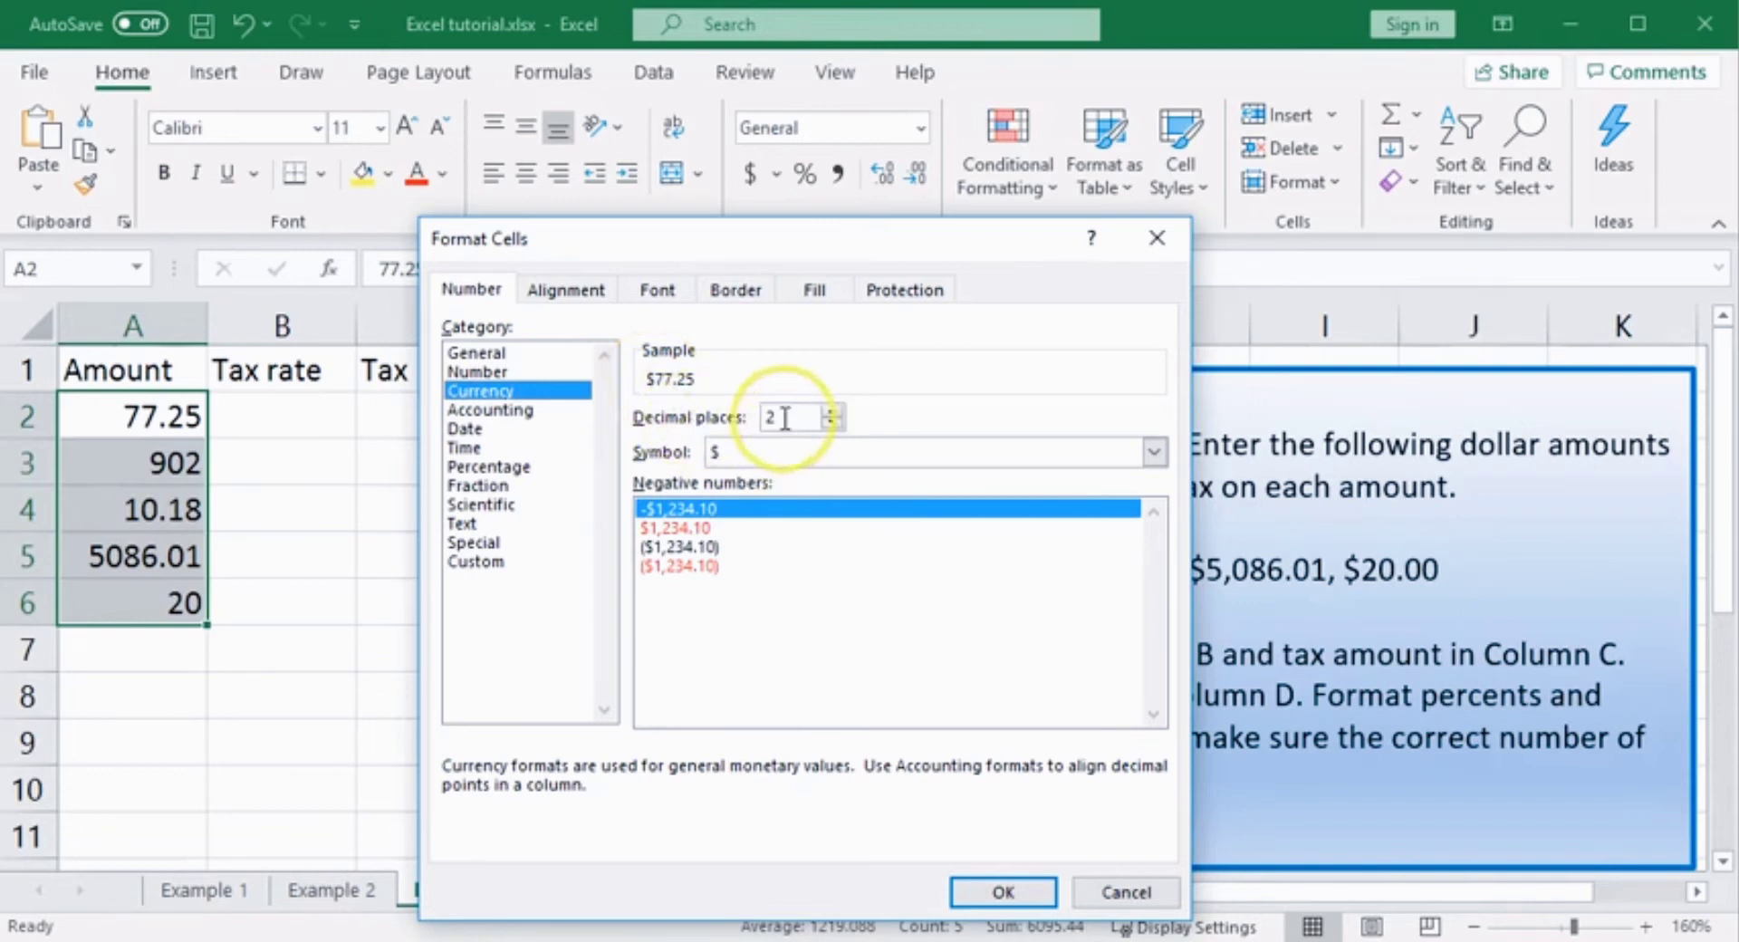
pyautogui.click(1032, 895)
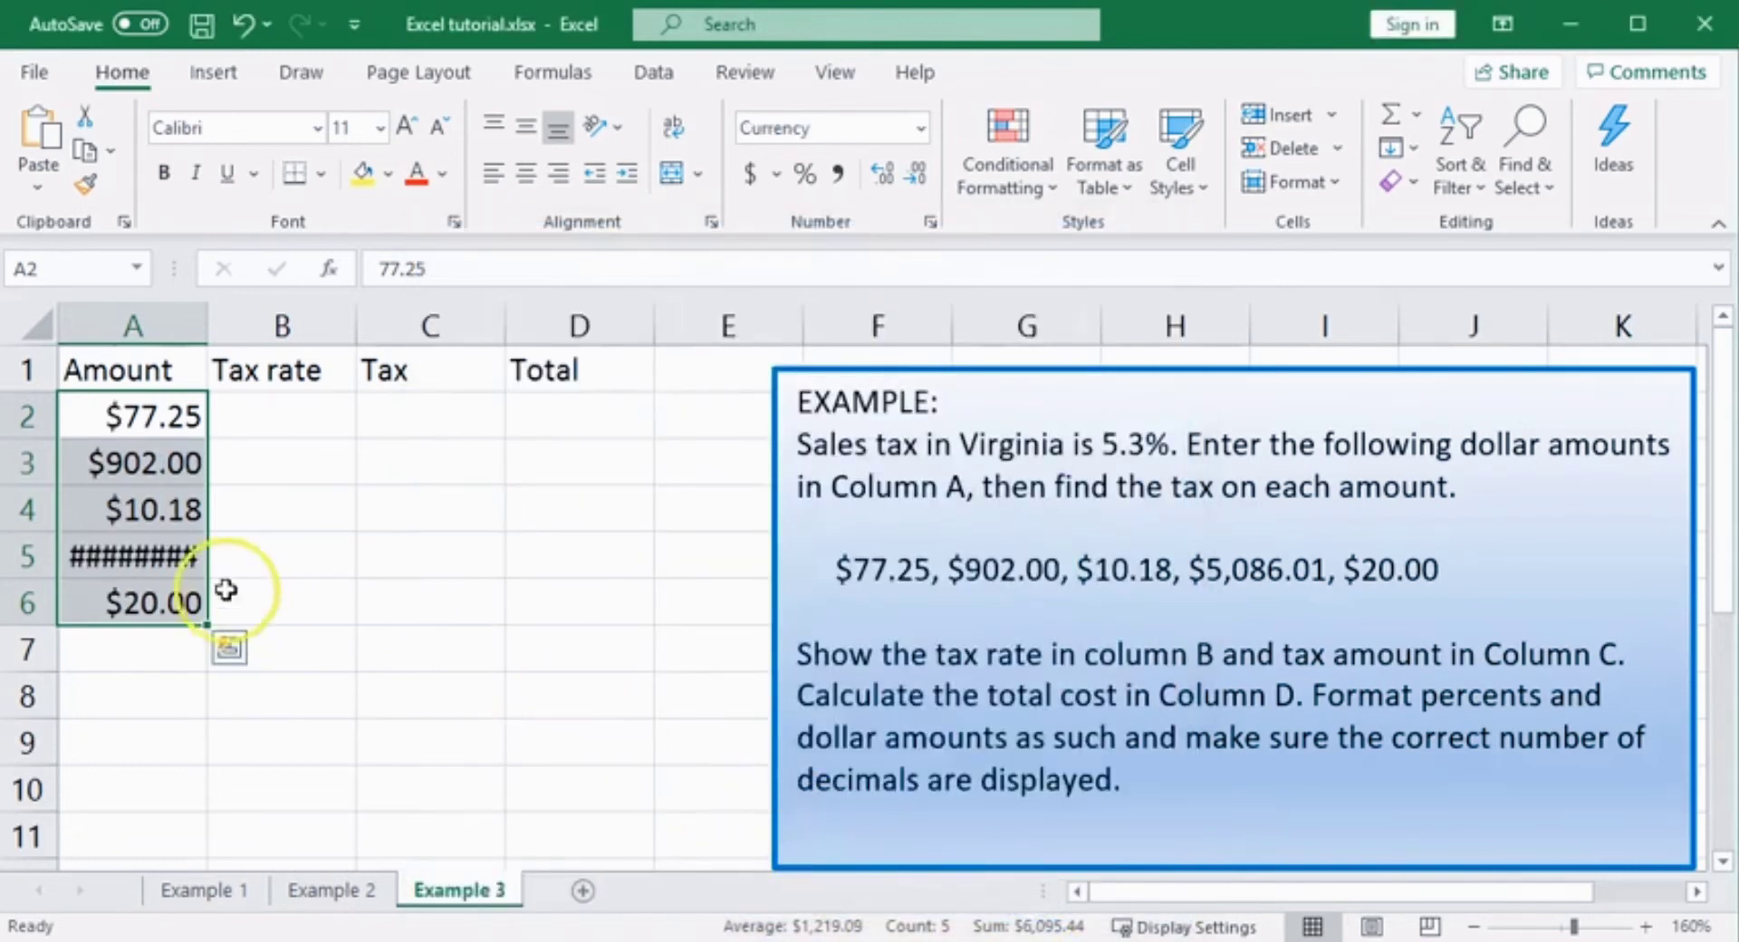
# - Widen column A so every amount fits, and switch A2:A6 to the Accounting number format in dollars
pyautogui.moveTo(172, 563)
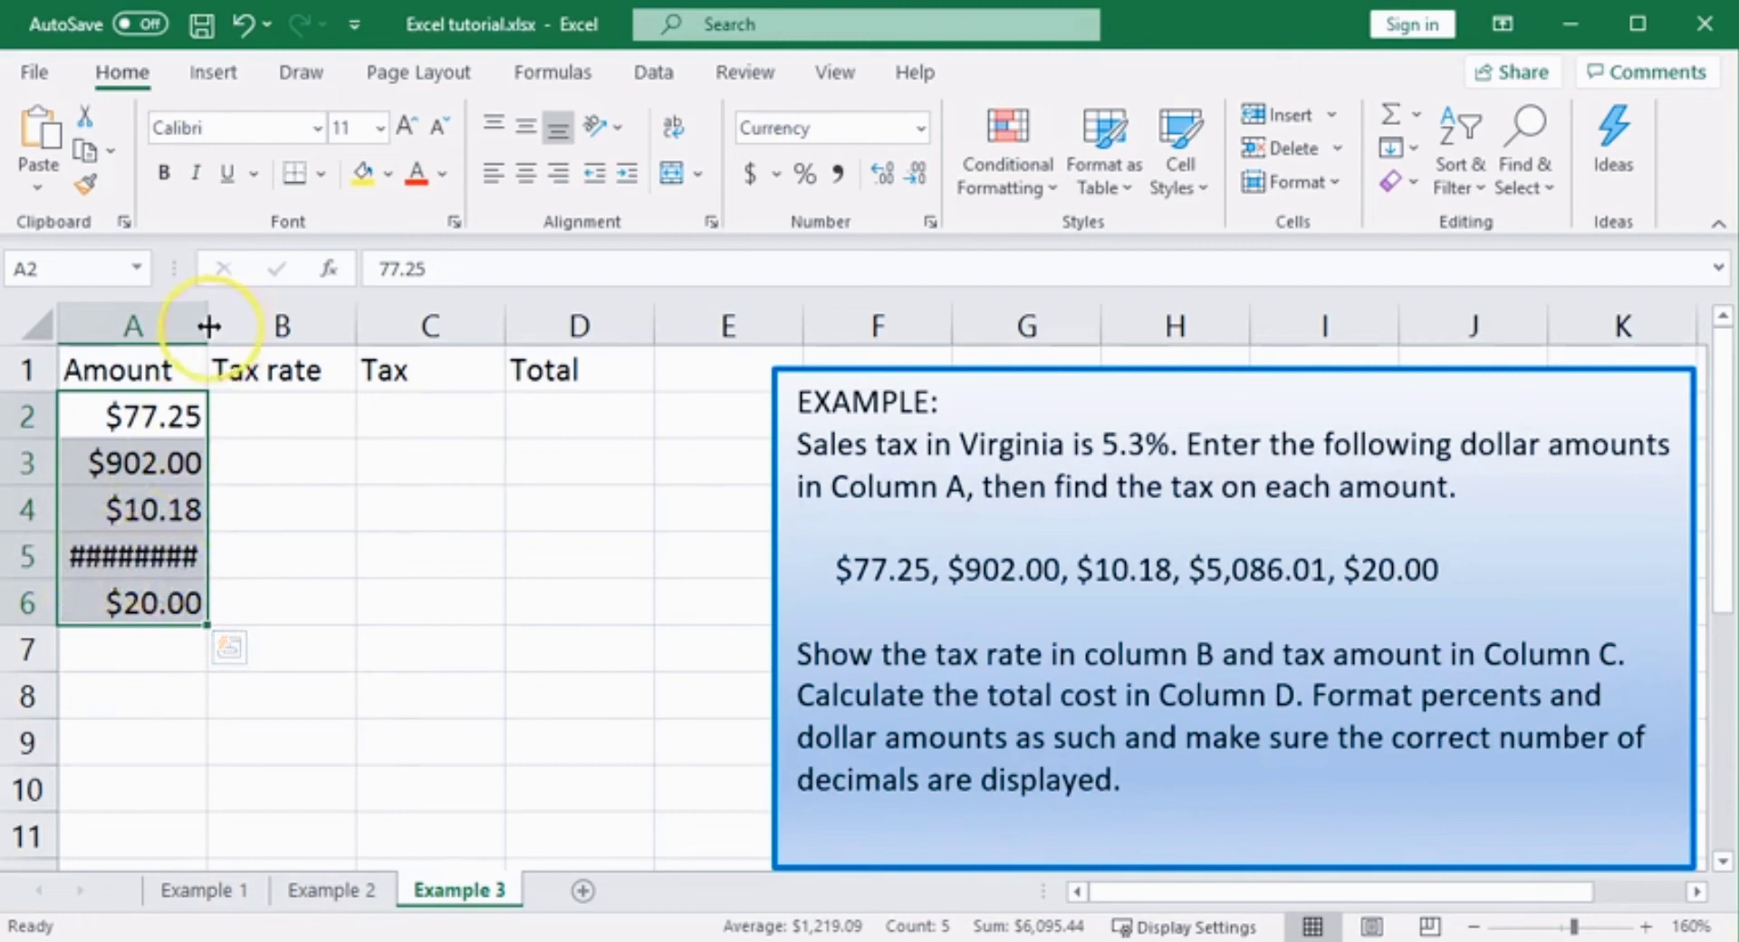
pyautogui.moveTo(207, 326); pyautogui.dragTo(248, 326)
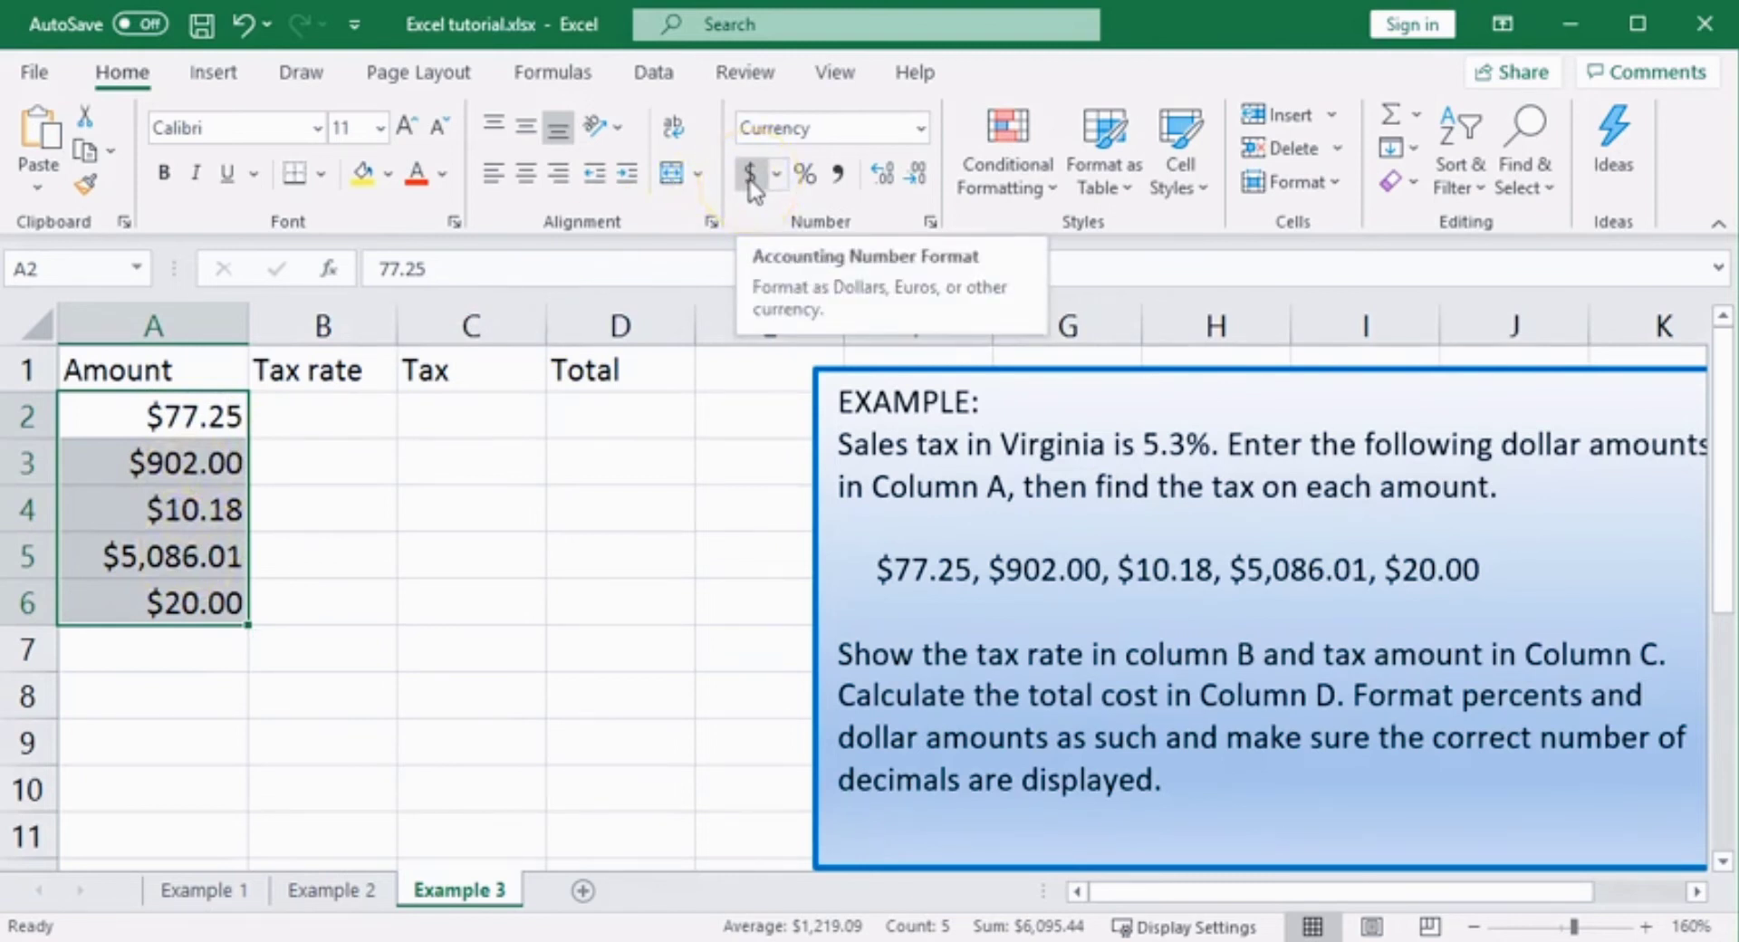
pyautogui.click(750, 174)
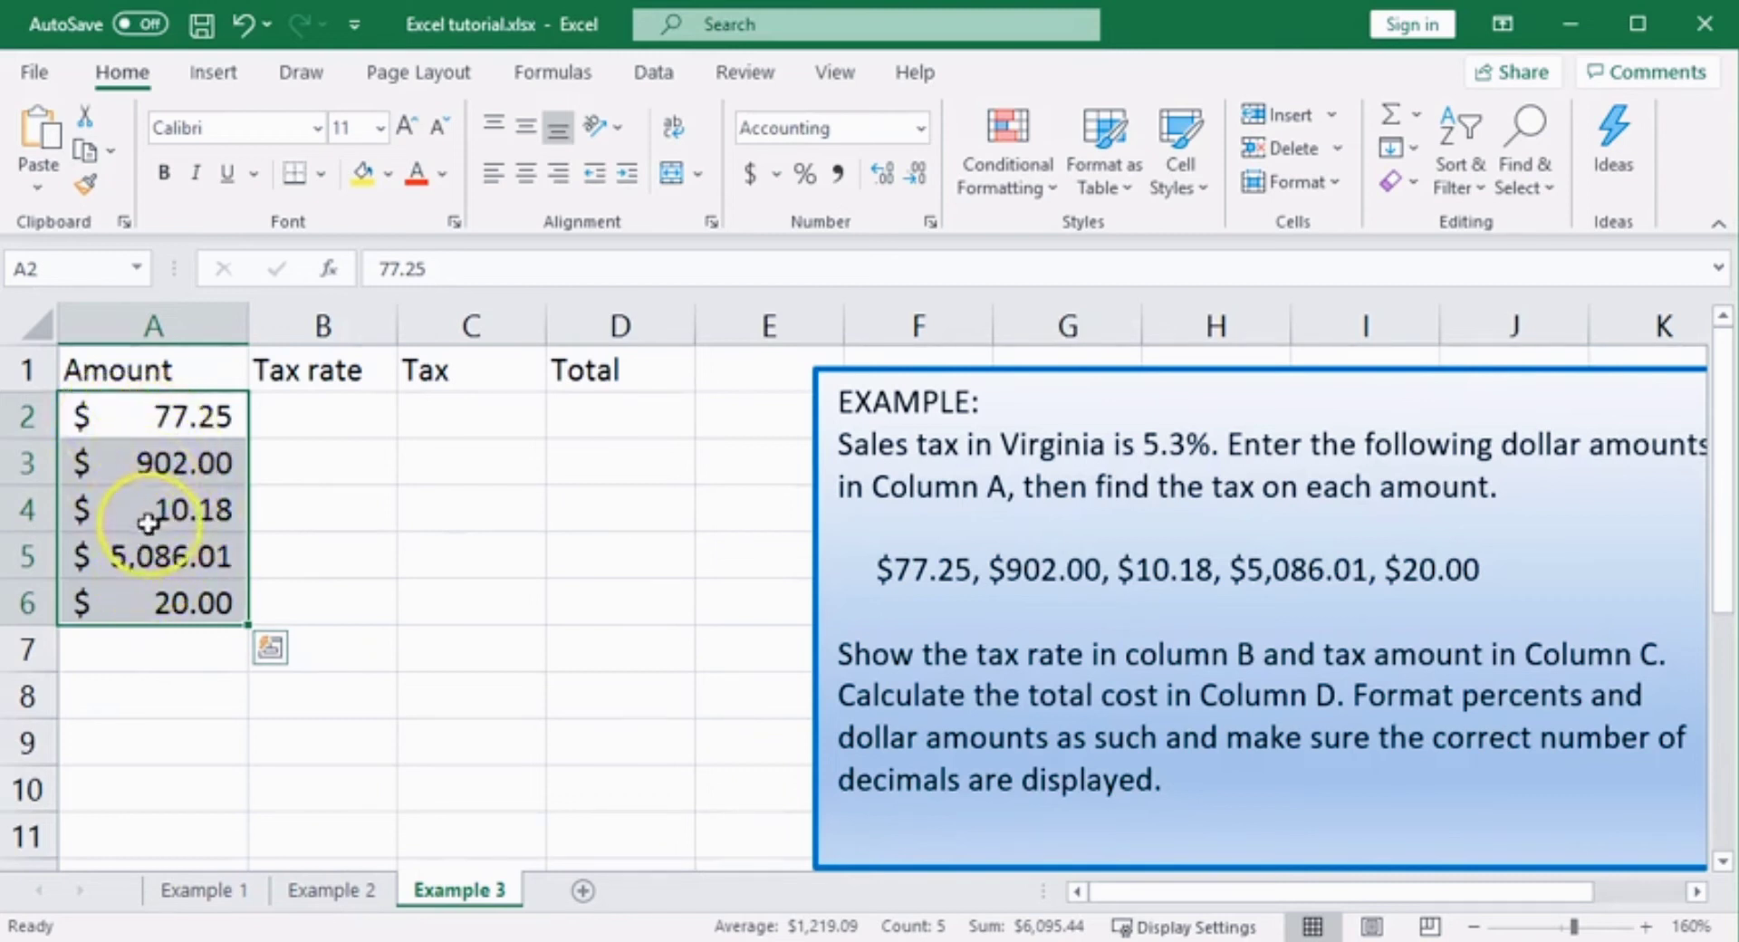
# - Enter 5.3 as the tax rate in cell B2
pyautogui.click(315, 419)
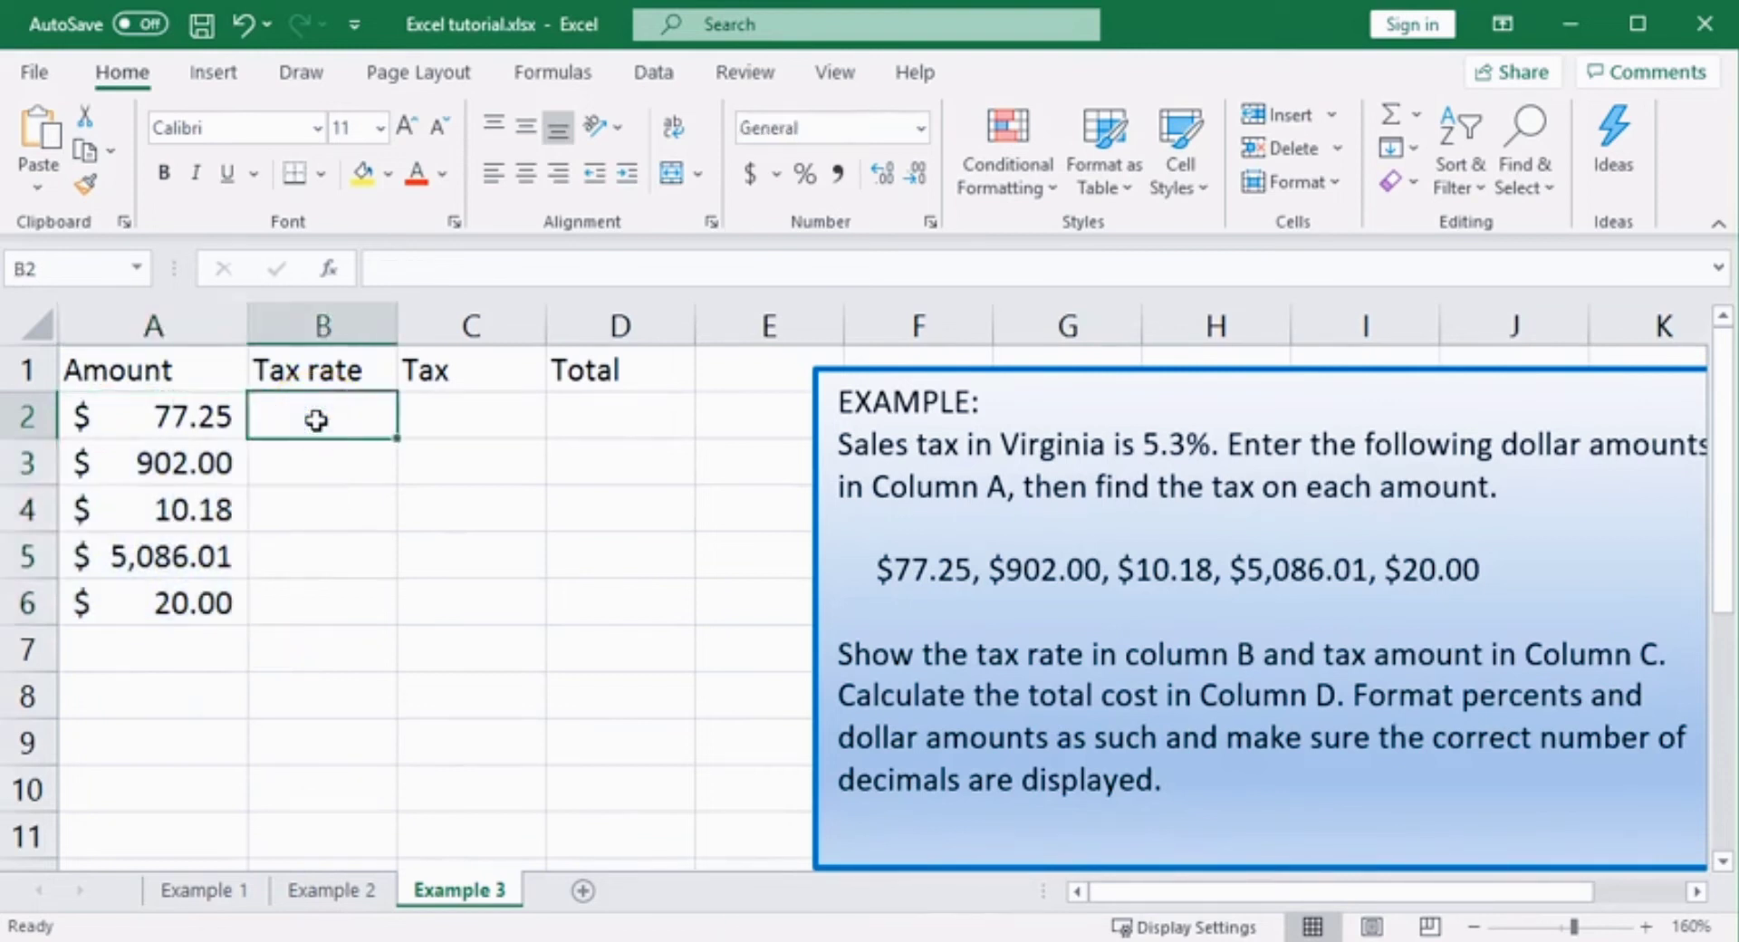
pyautogui.write('5.3')
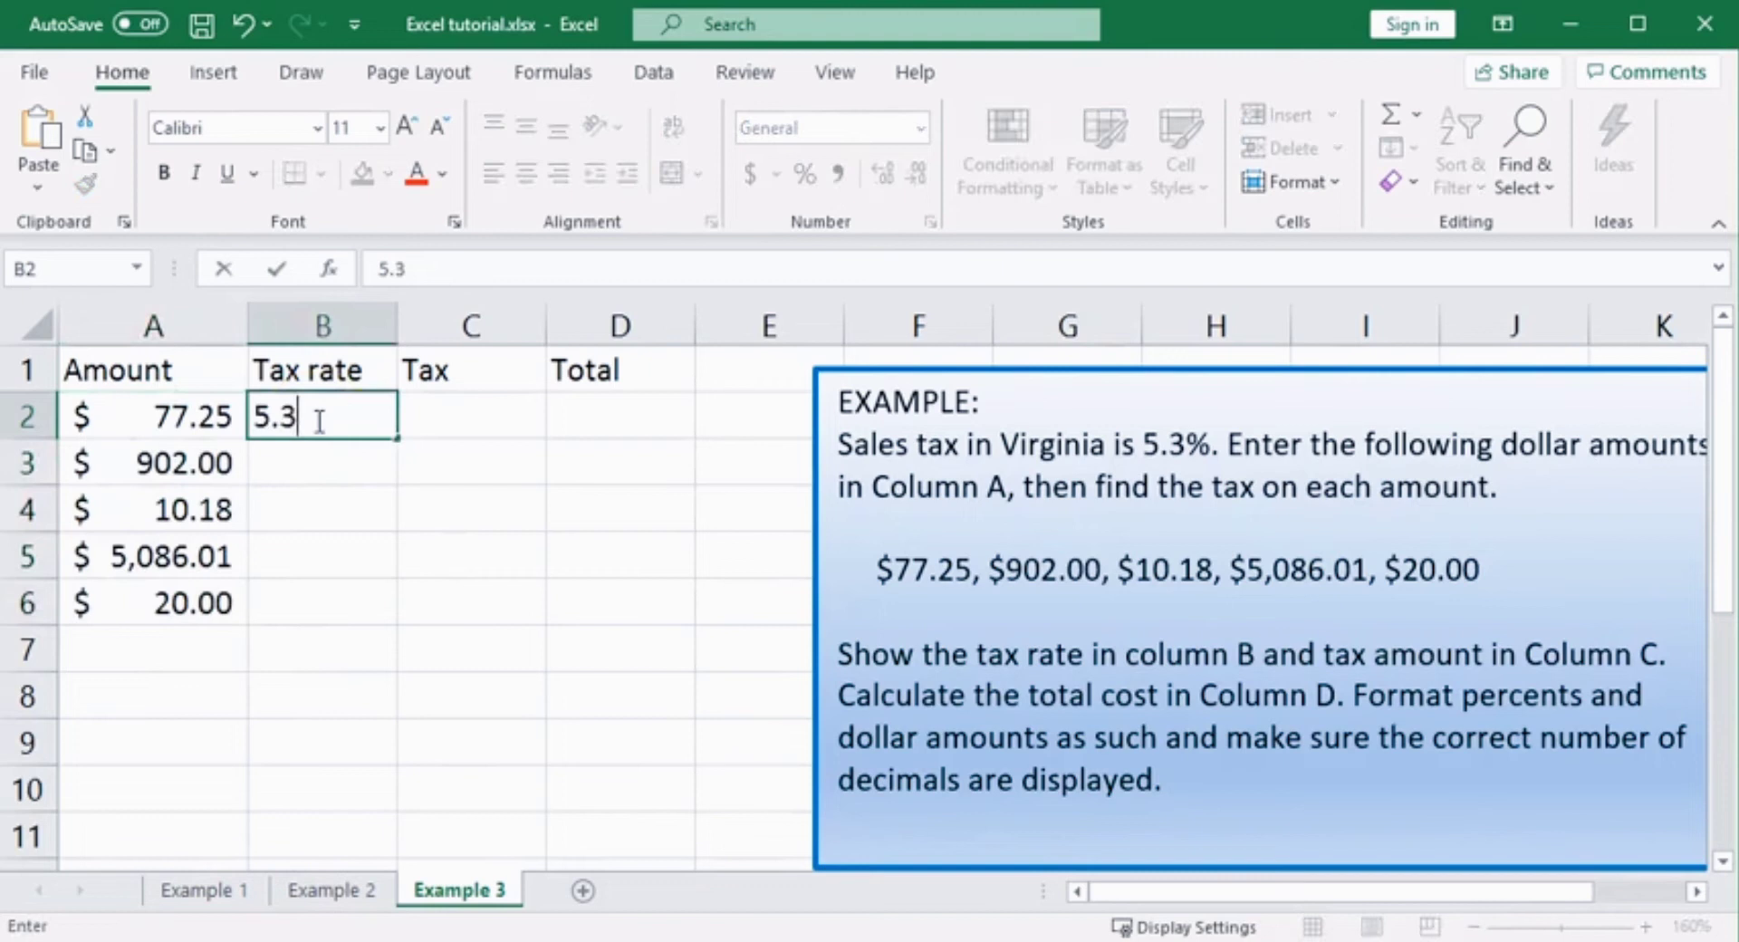
pyautogui.press('Return')
# - Format cell B2 as Percentage with one decimal place and re-enter the tax rate as 5.3%
pyautogui.click(315, 419)
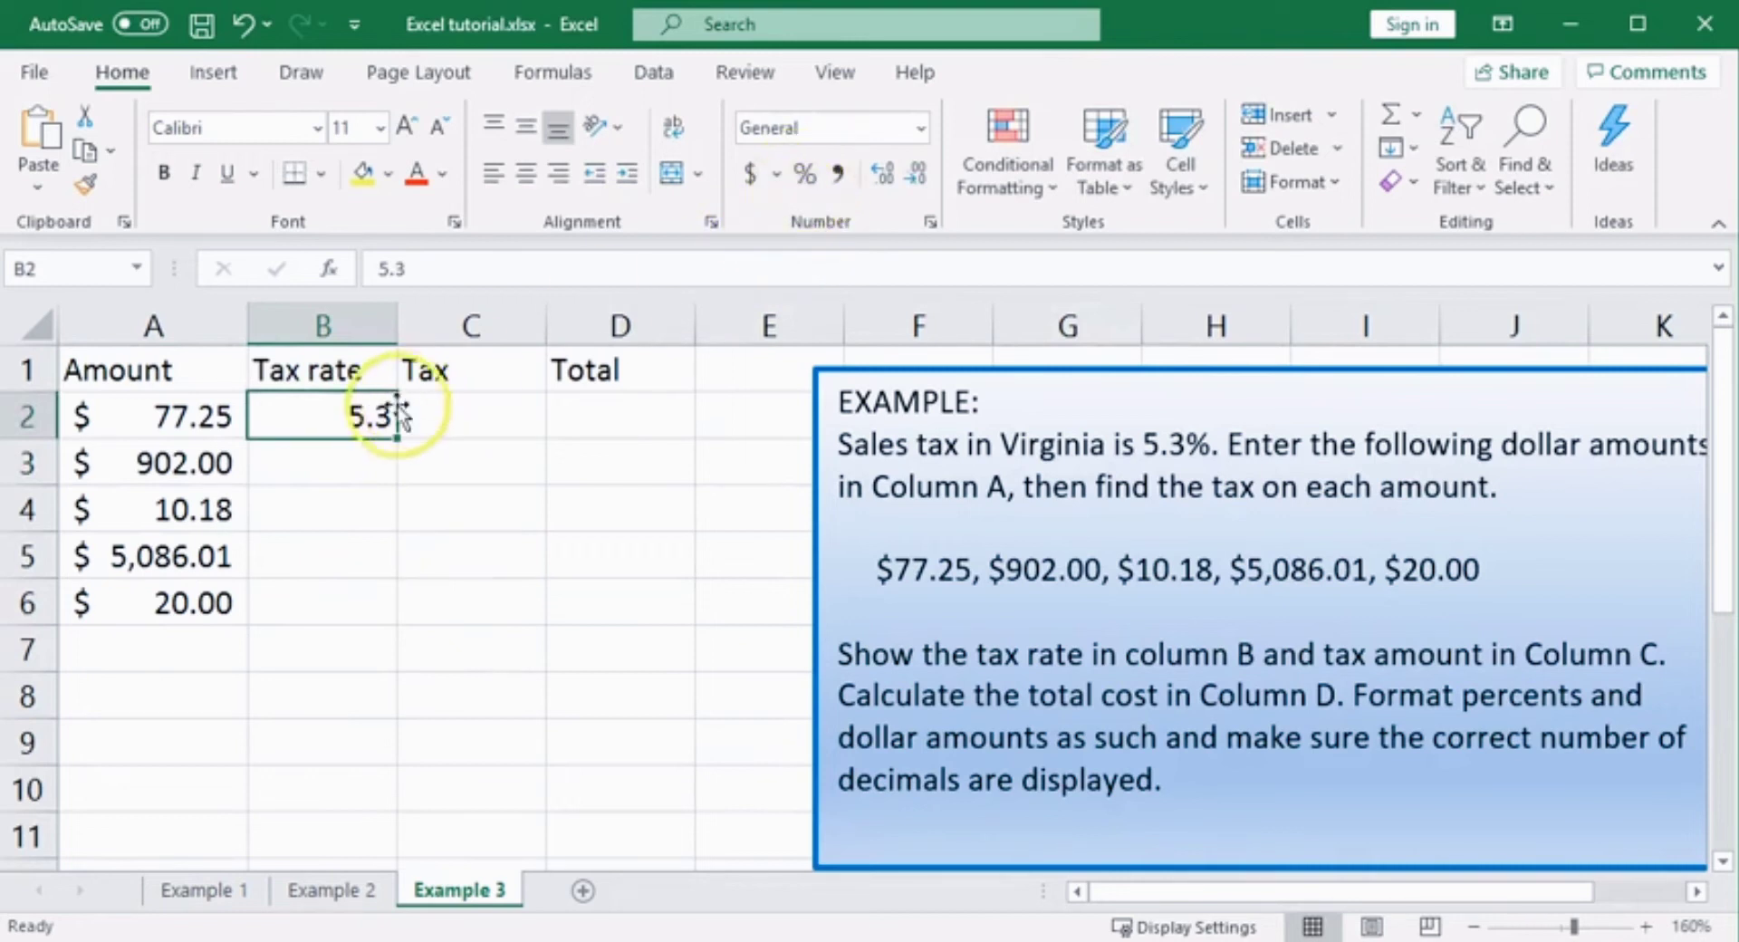
pyautogui.rightClick(346, 419)
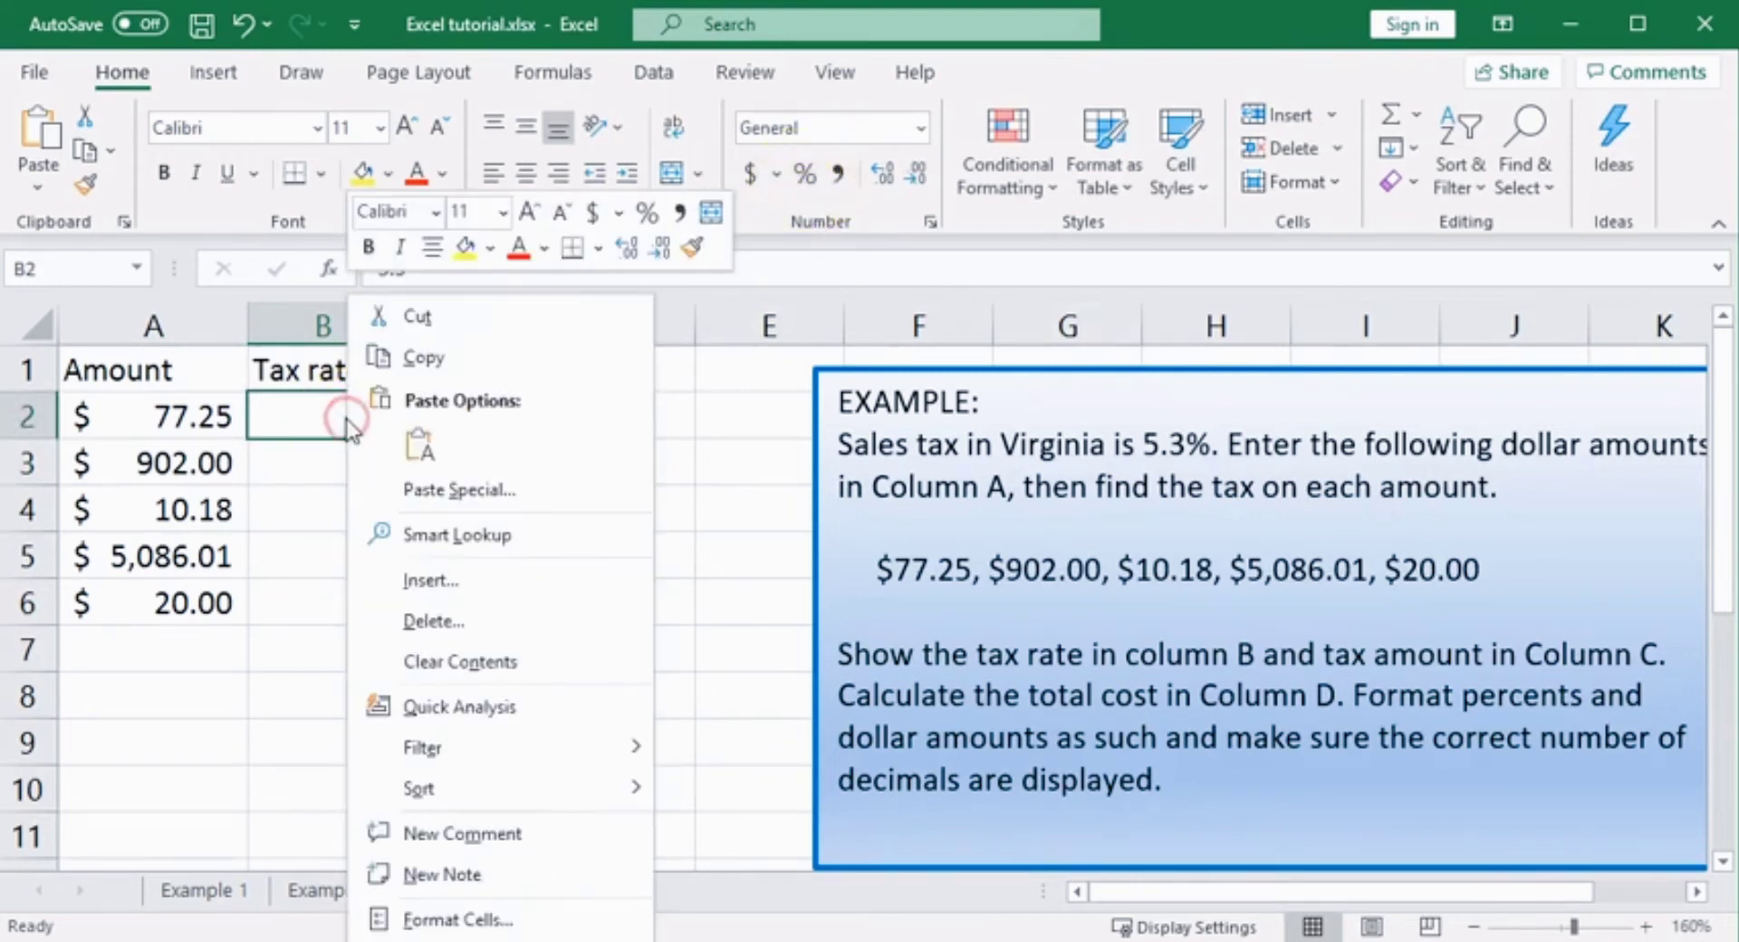
pyautogui.click(457, 924)
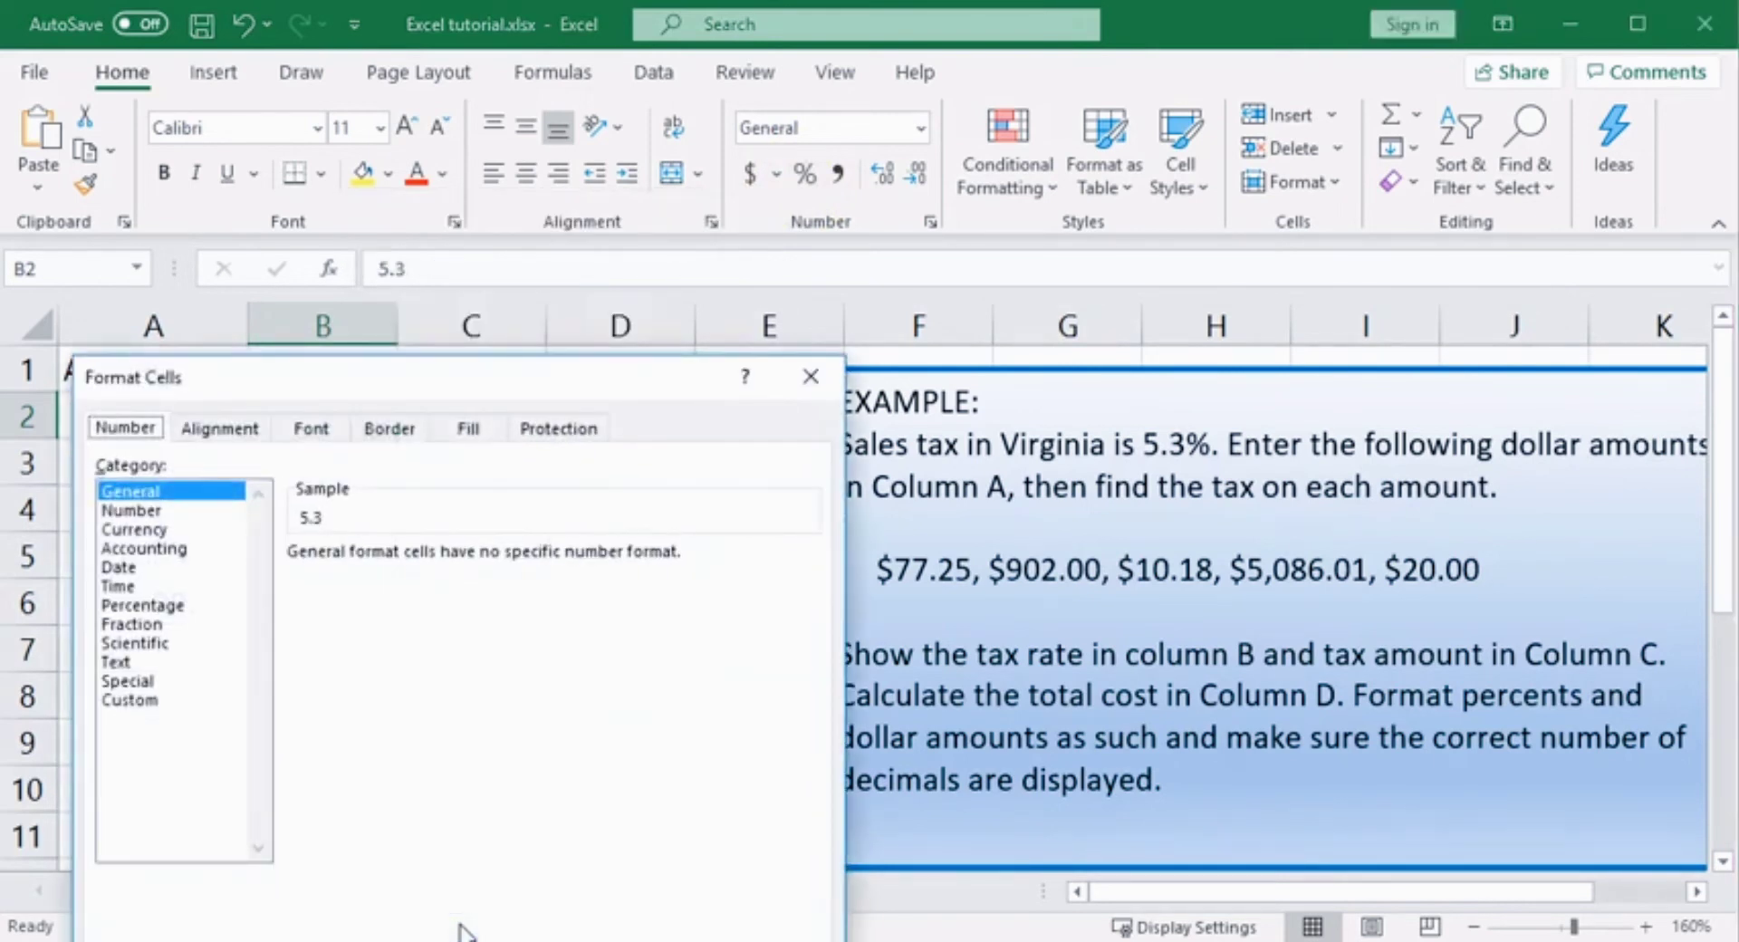
pyautogui.click(175, 607)
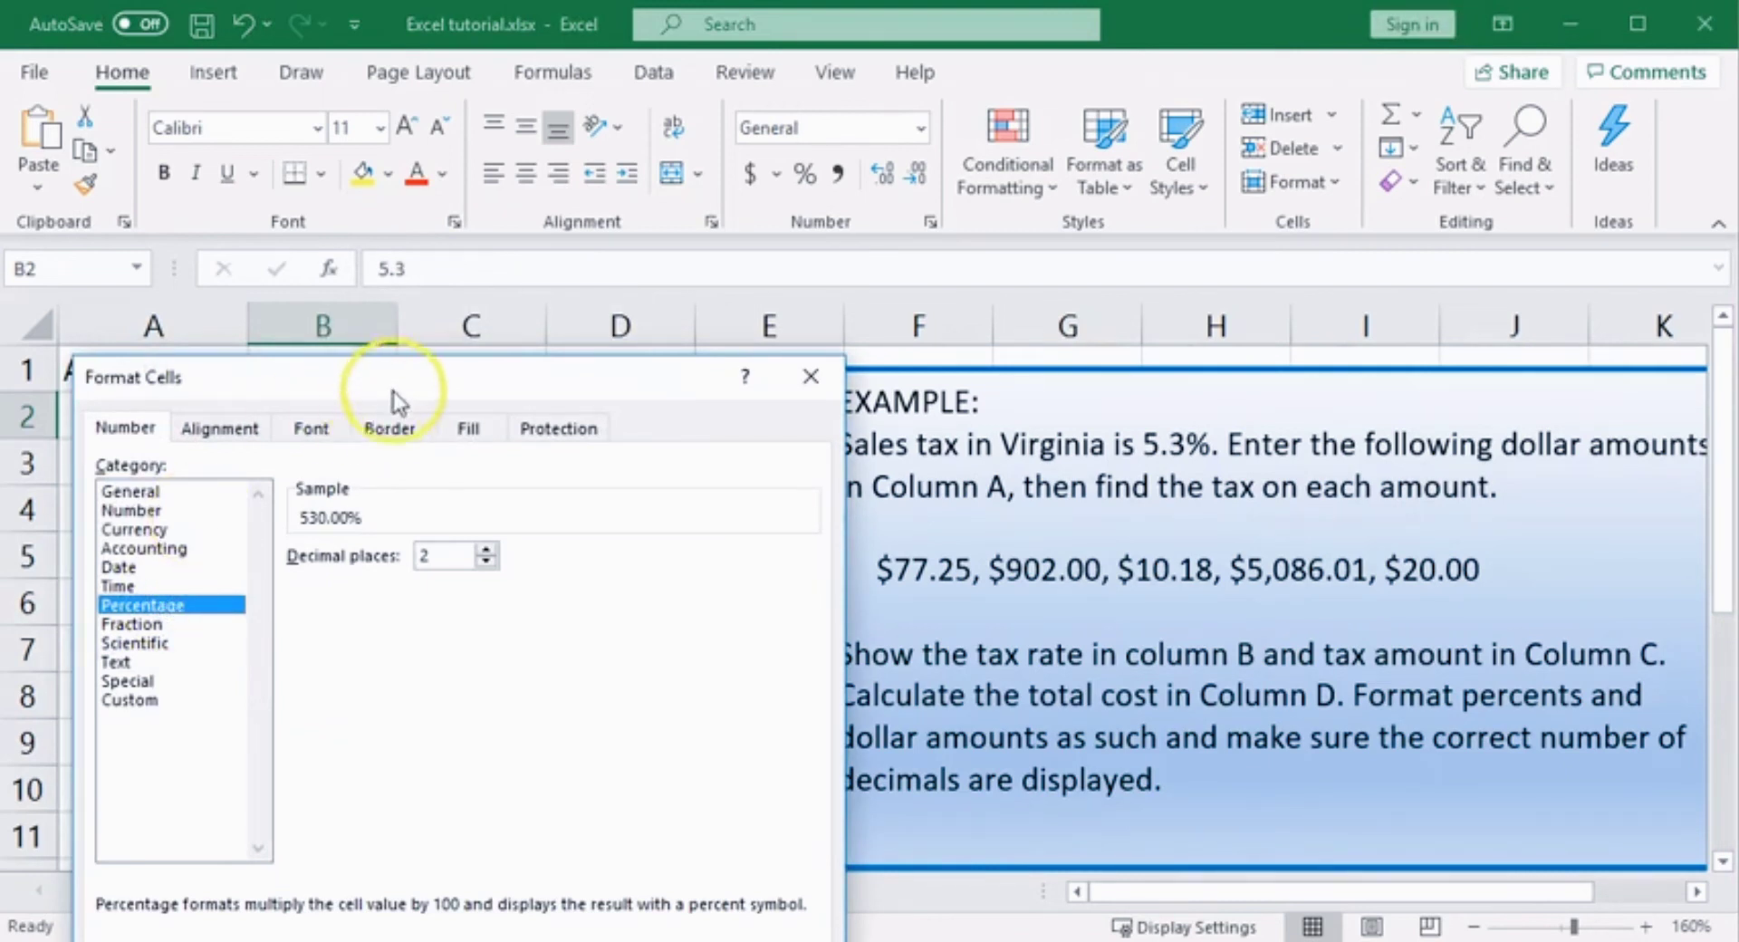
pyautogui.moveTo(389, 391); pyautogui.dragTo(773, 215)
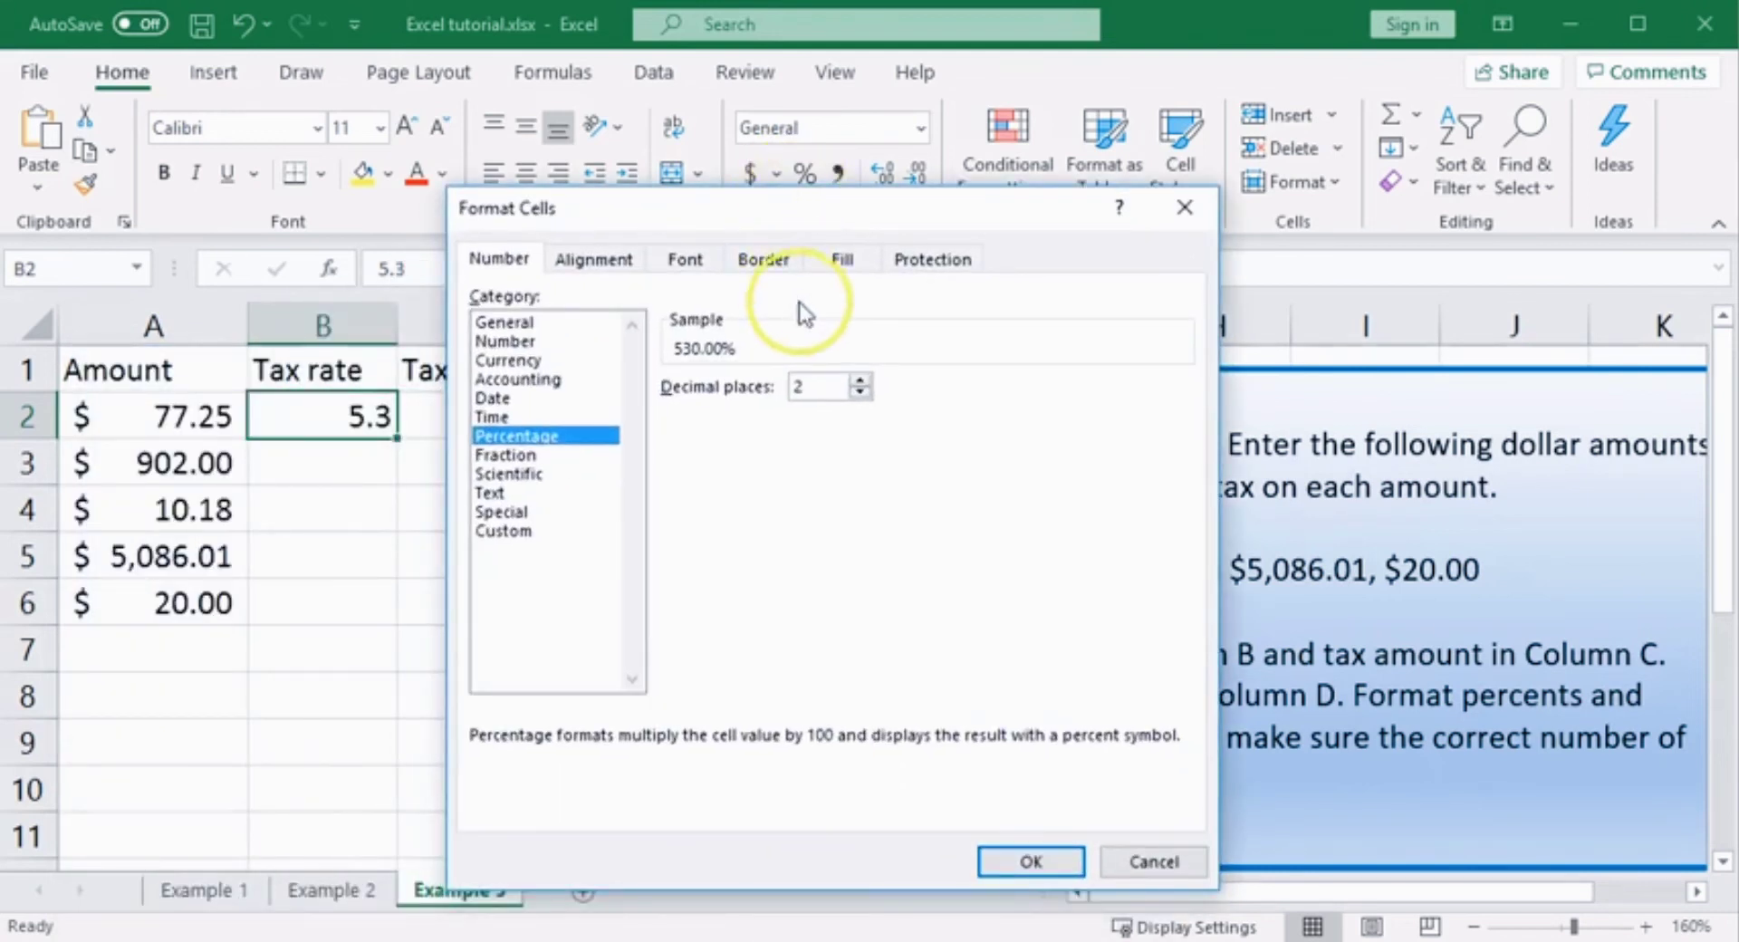
pyautogui.click(856, 394)
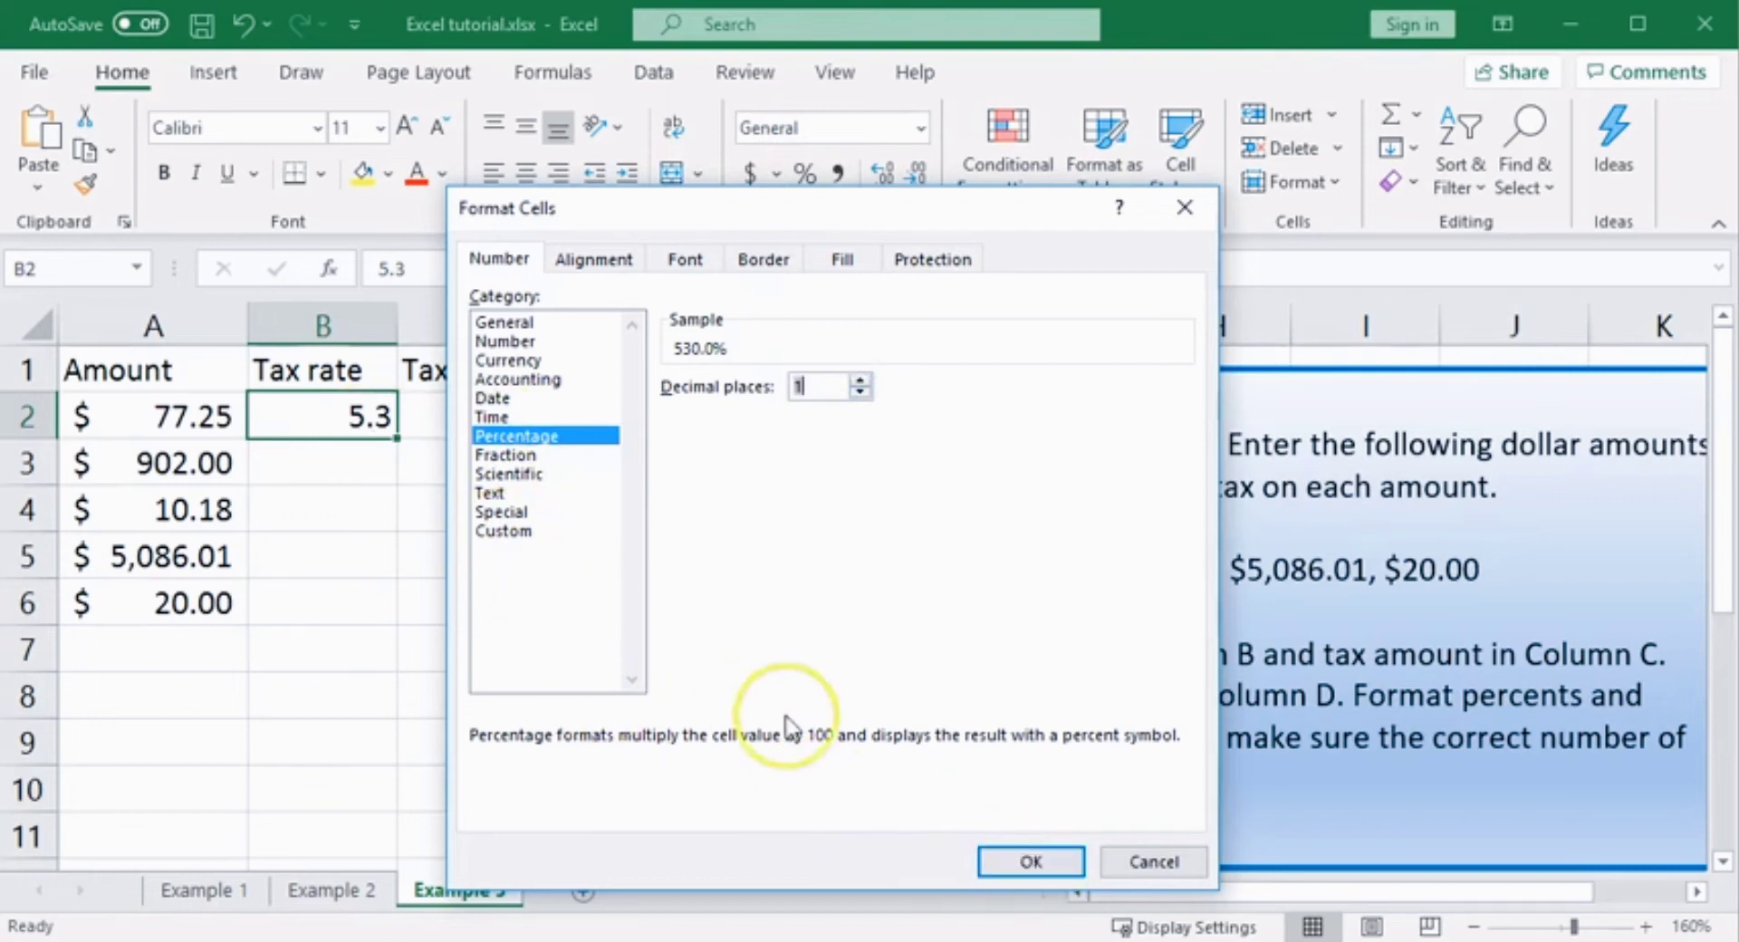
pyautogui.click(1019, 860)
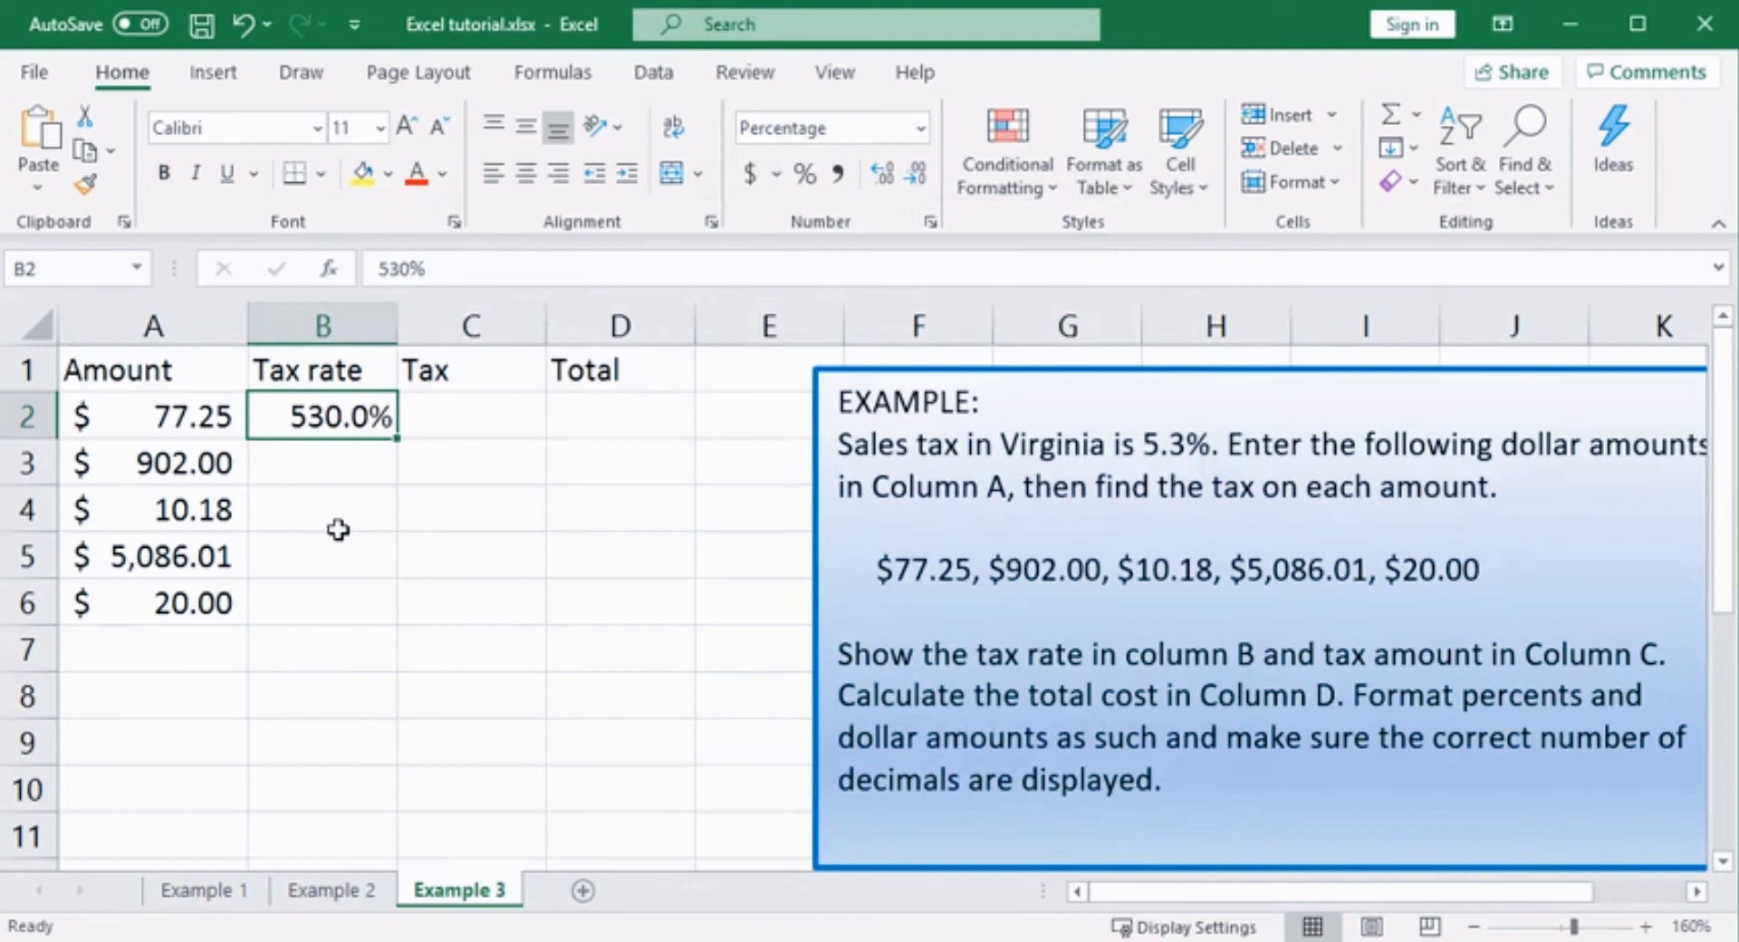
pyautogui.write('5.3')
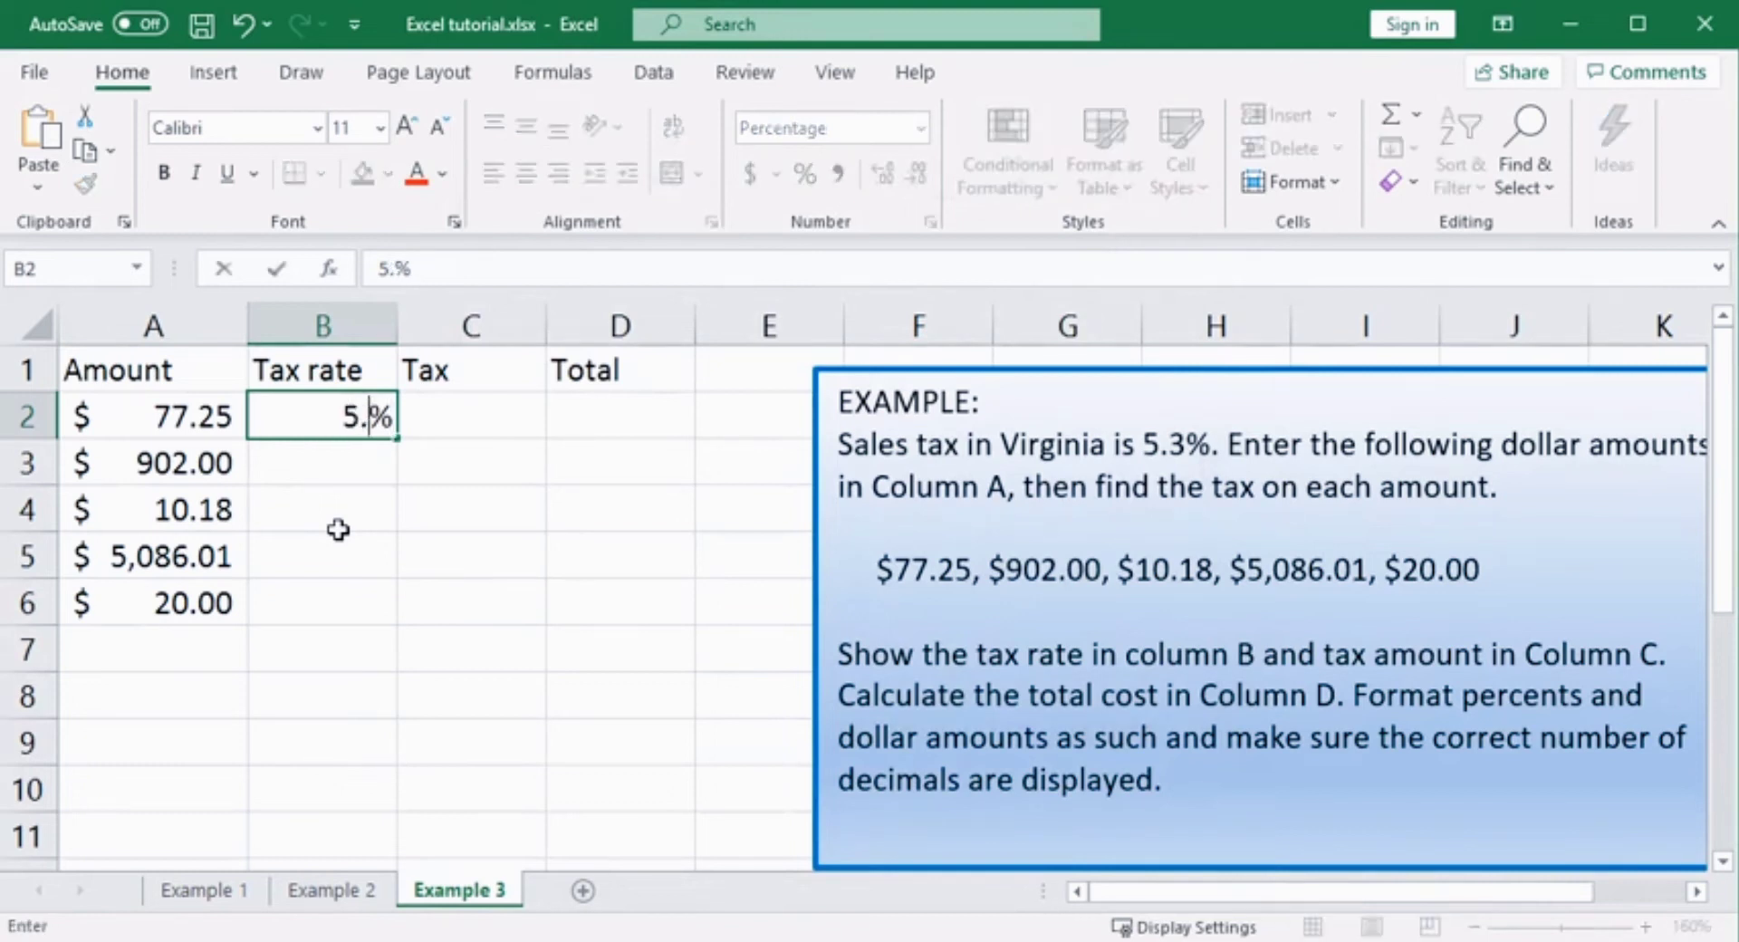
pyautogui.press('Return')
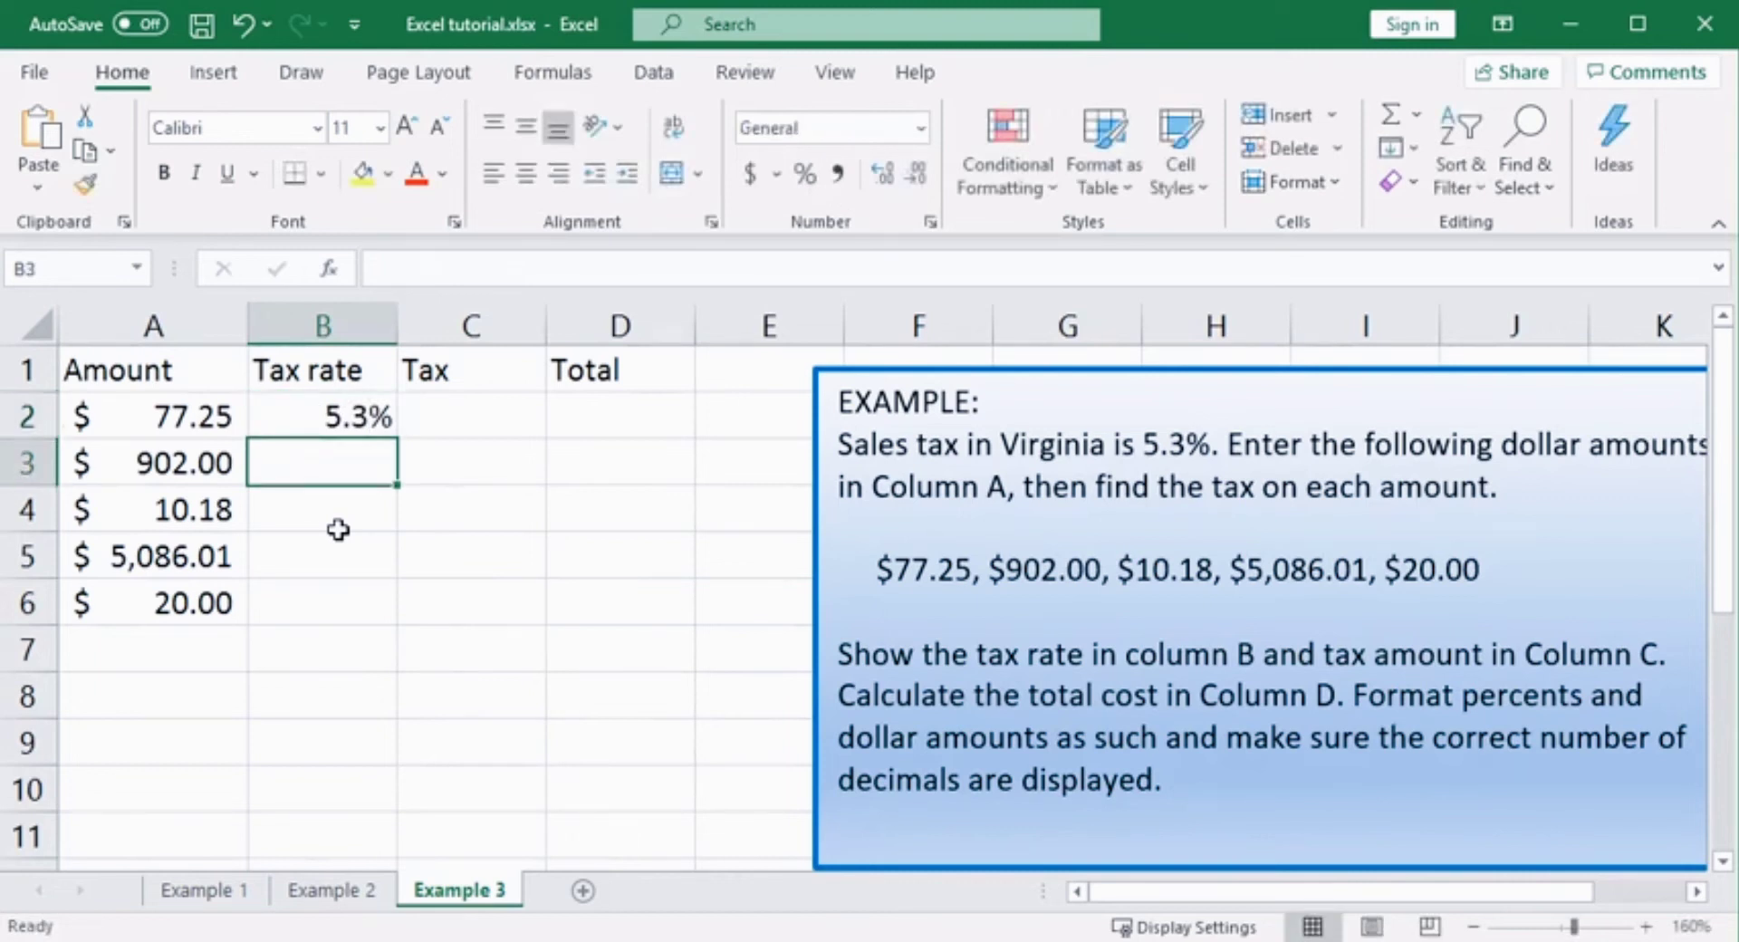
# - Copy the tax rate from B2 into cells B3 through B6
pyautogui.click(358, 419)
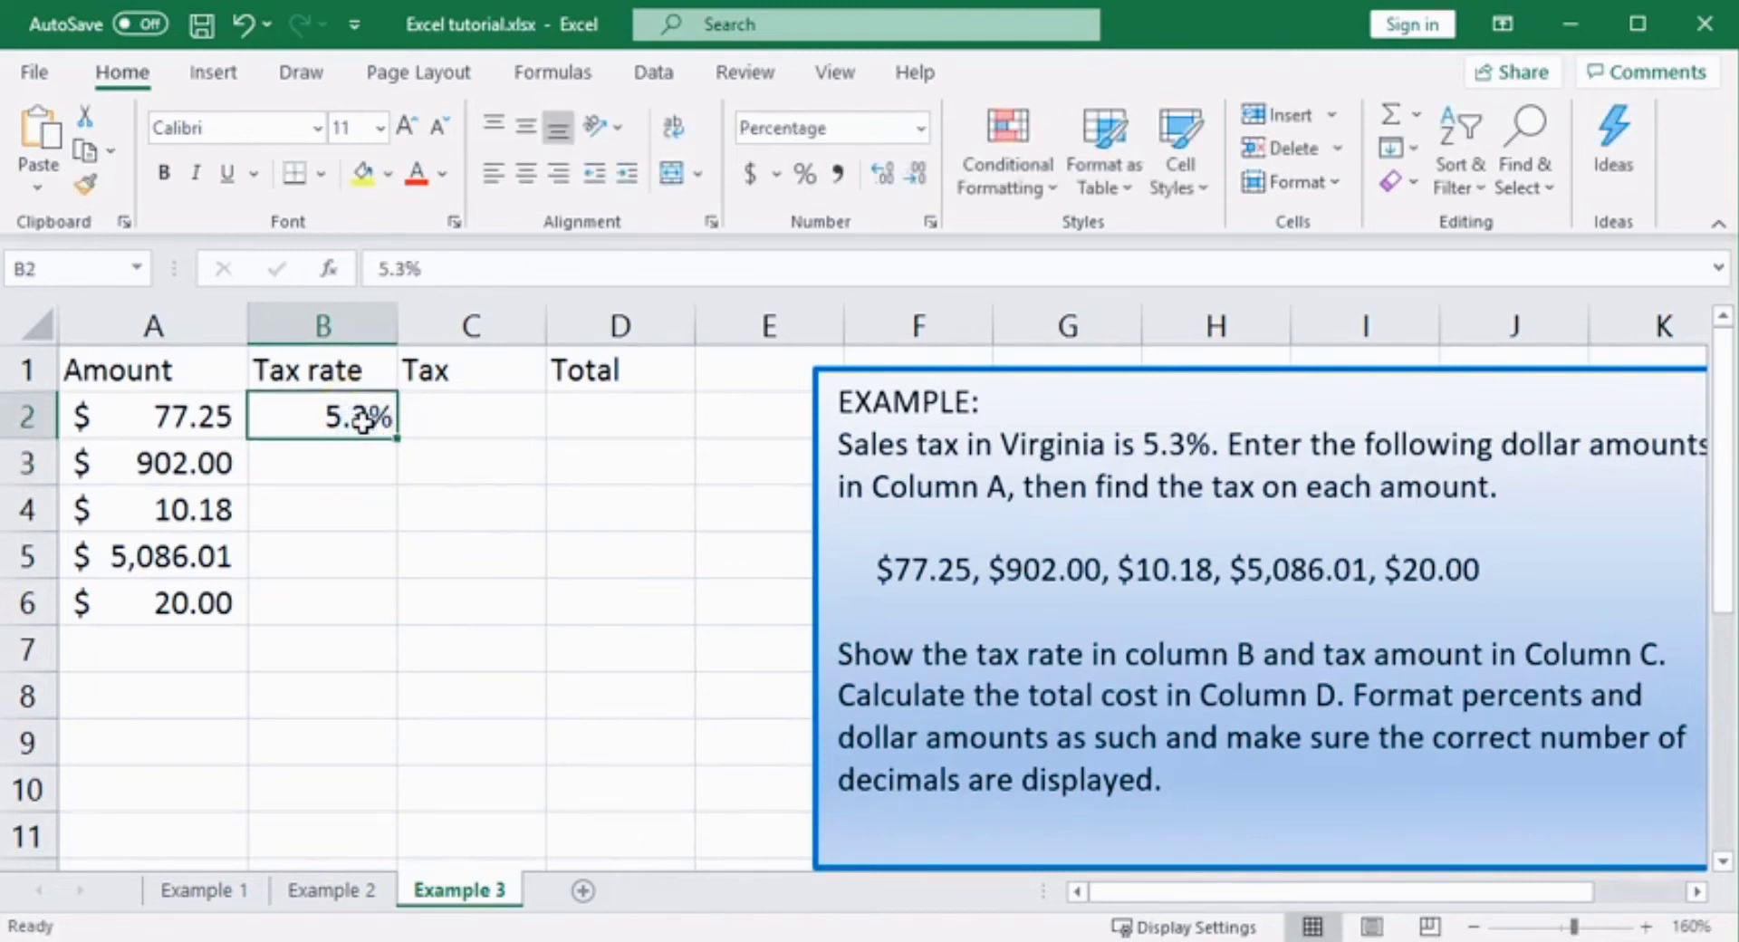
pyautogui.rightClick(362, 421)
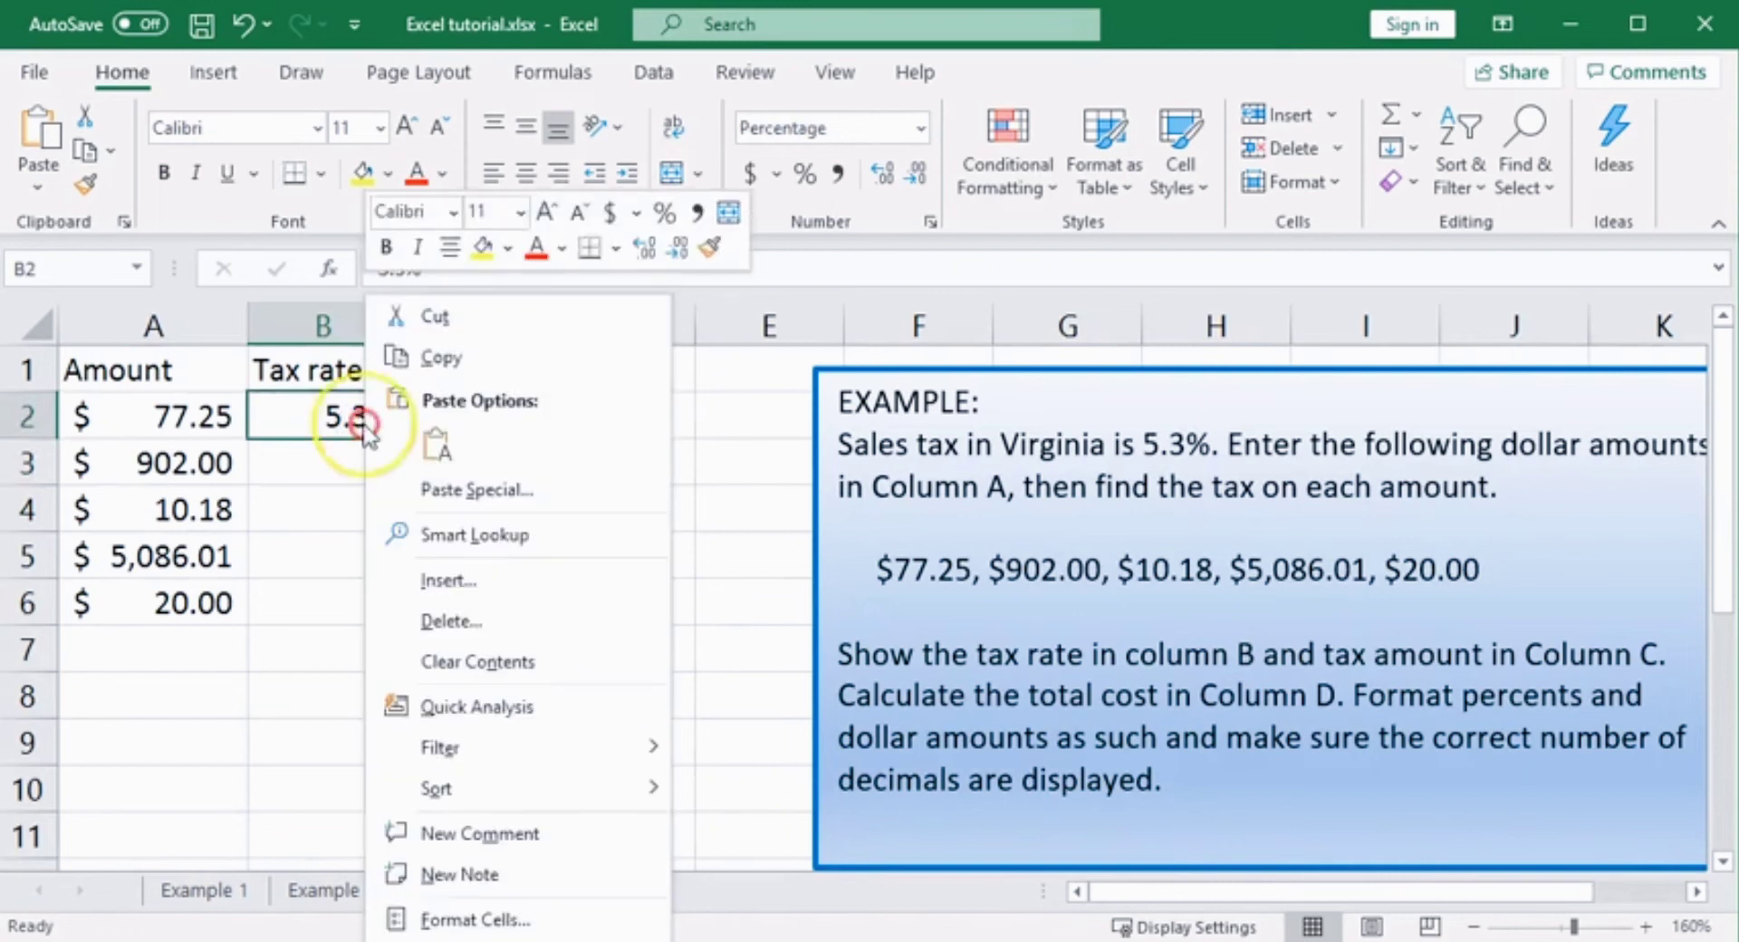
pyautogui.click(436, 359)
pyautogui.moveTo(350, 464); pyautogui.dragTo(334, 589)
pyautogui.rightClick(324, 598)
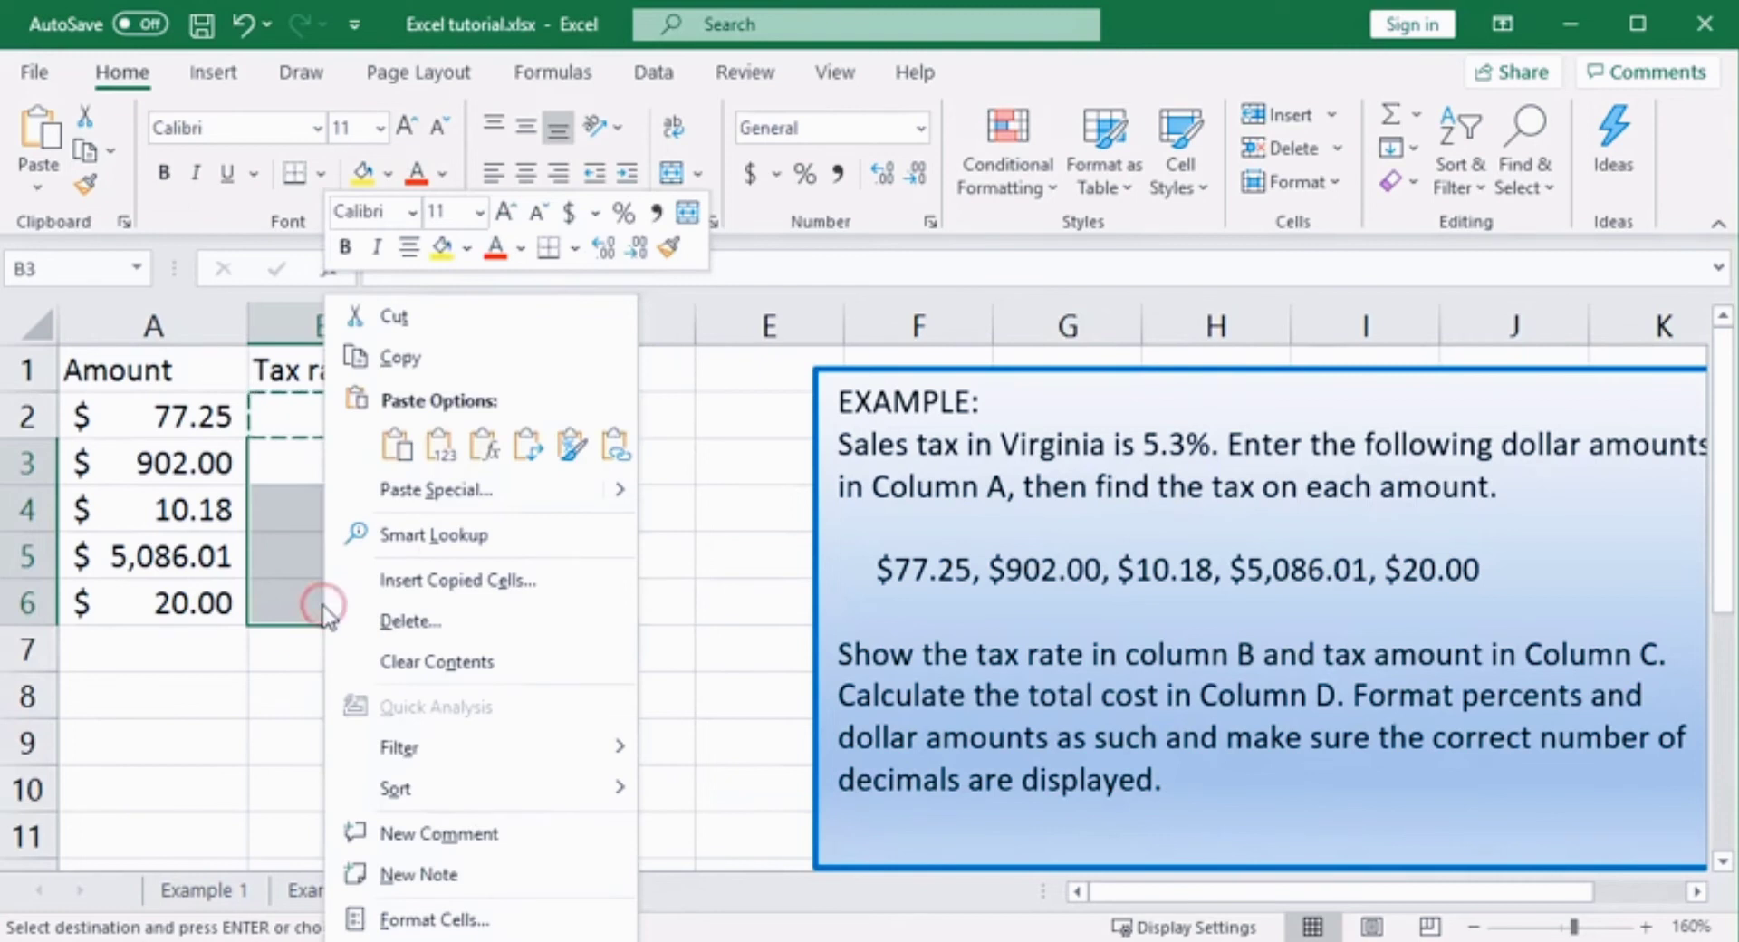
pyautogui.click(397, 444)
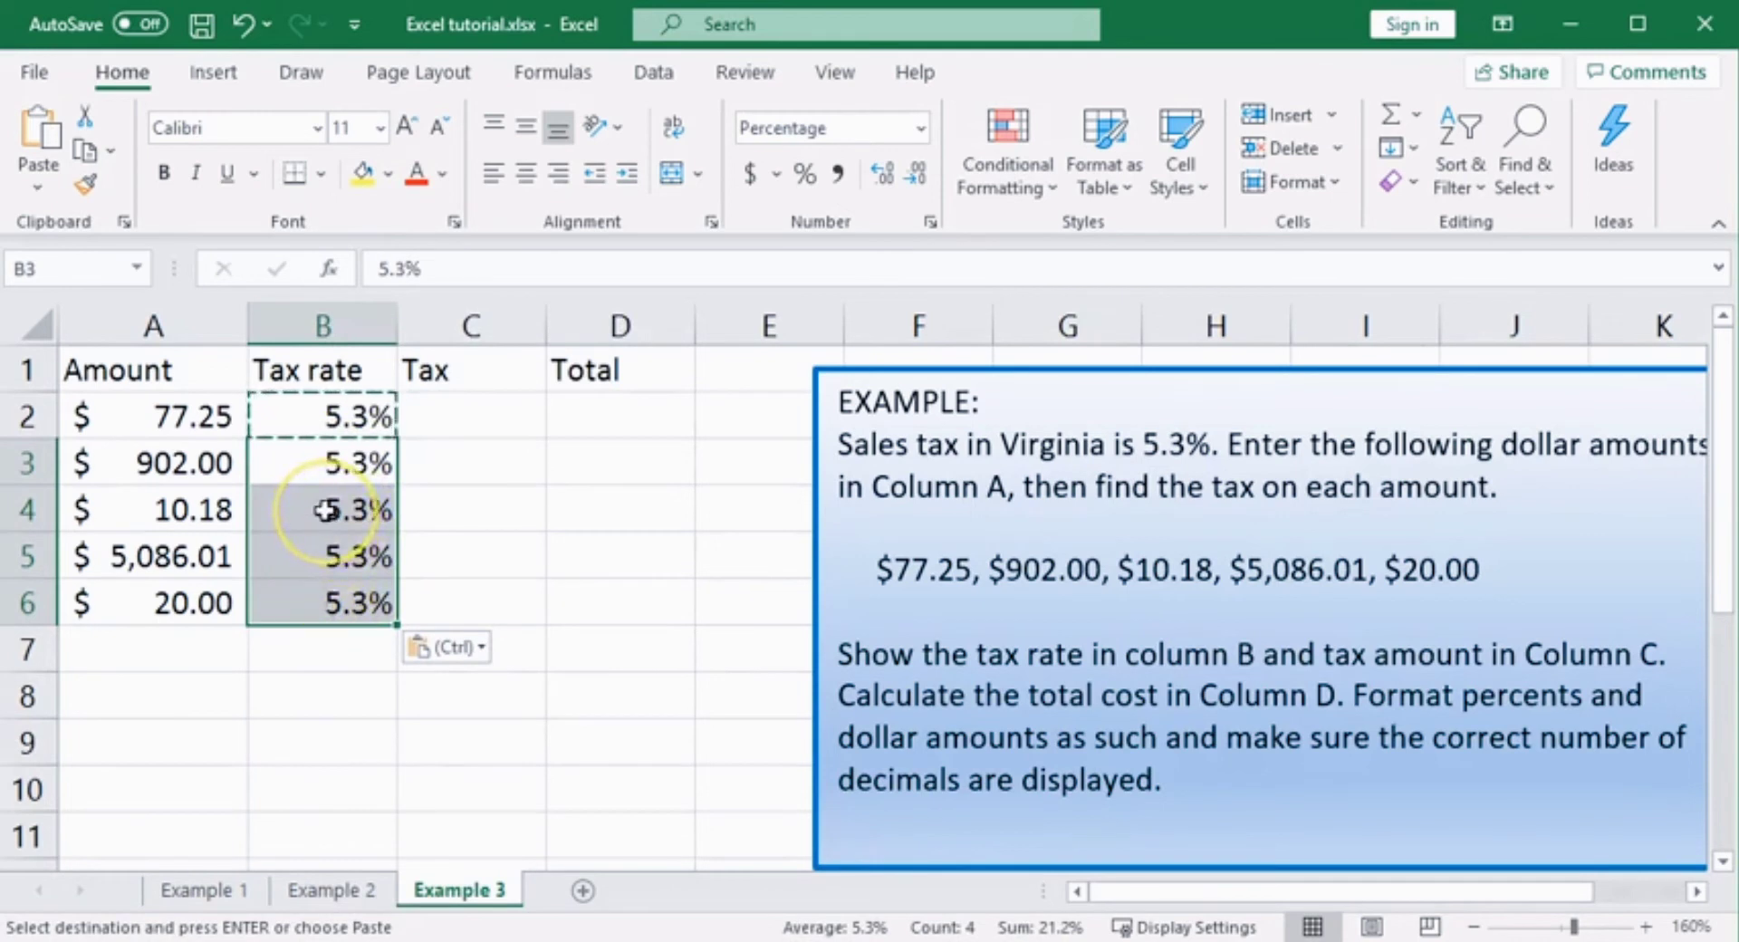
pyautogui.press('Escape')
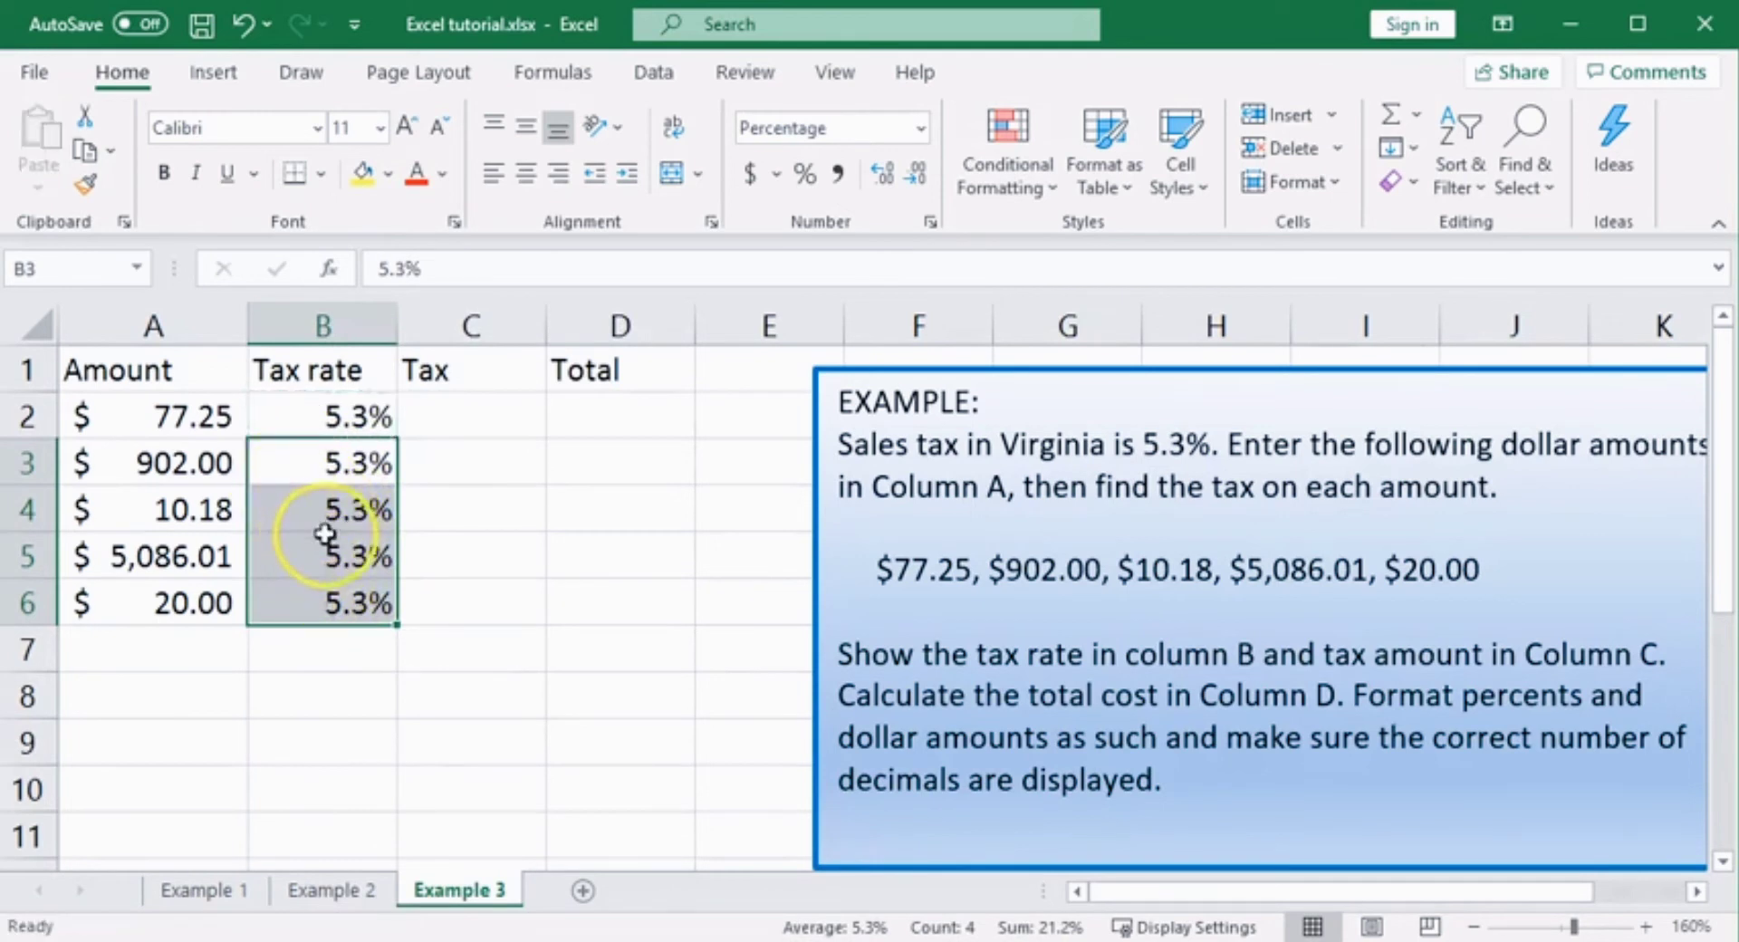
# - Calculate the tax on the first amount in cell C2 with the formula =A2*B2
pyautogui.click(489, 407)
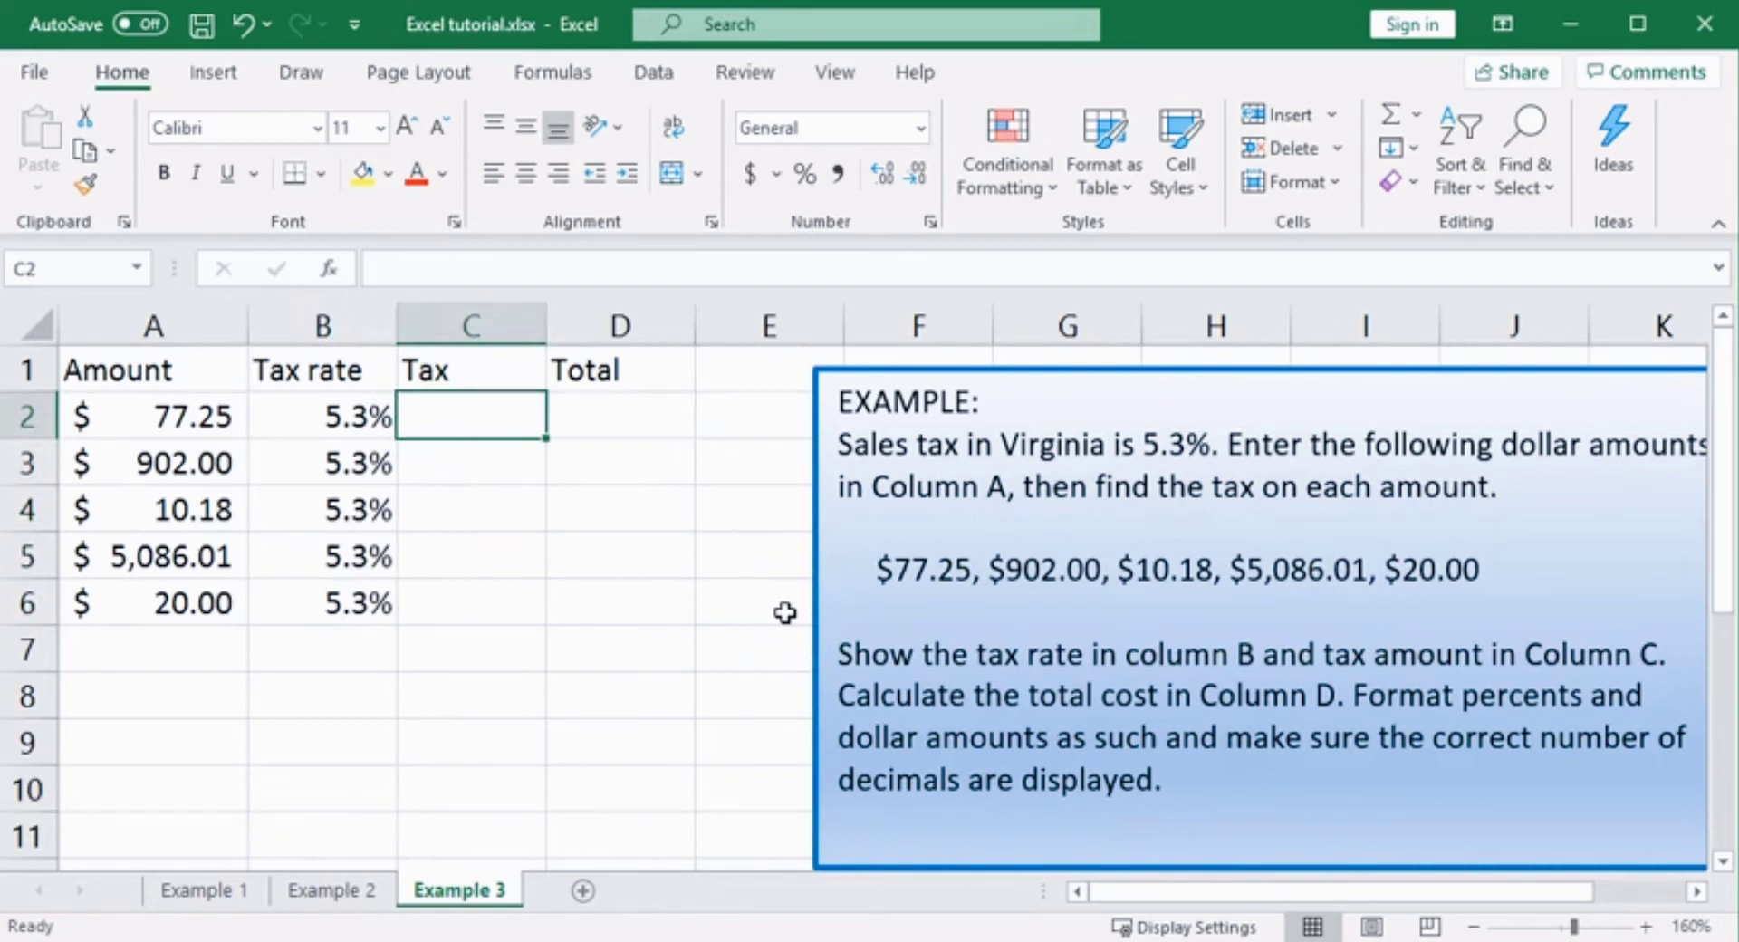
pyautogui.write('=')
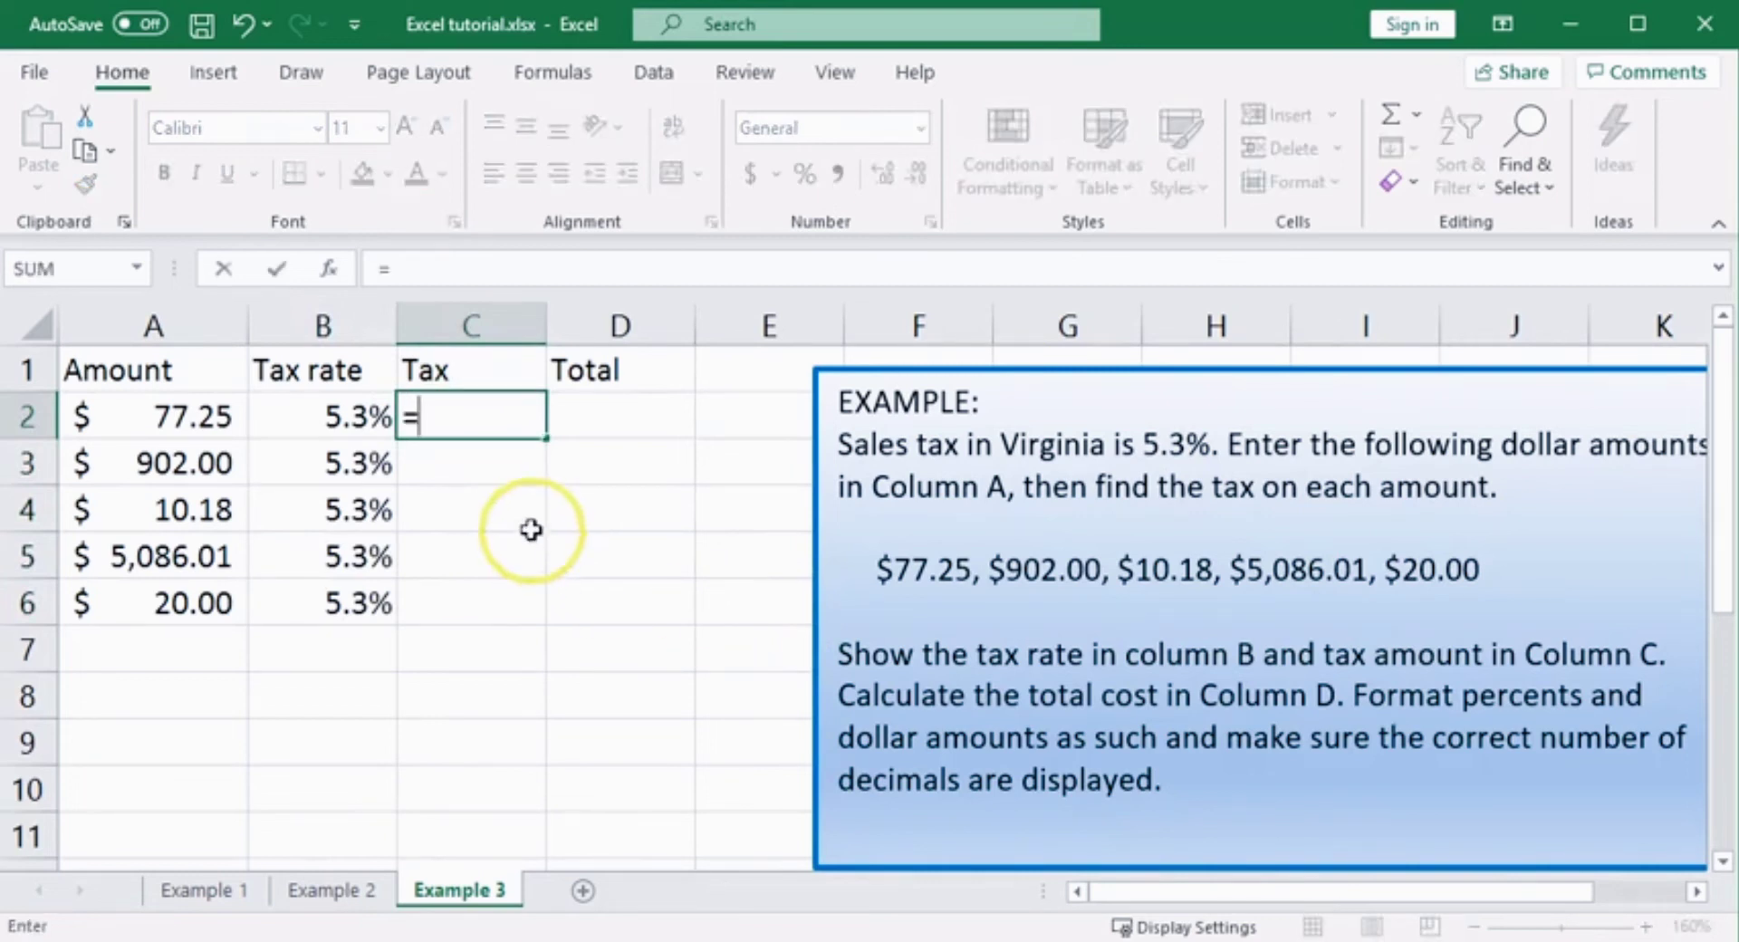
pyautogui.click(193, 419)
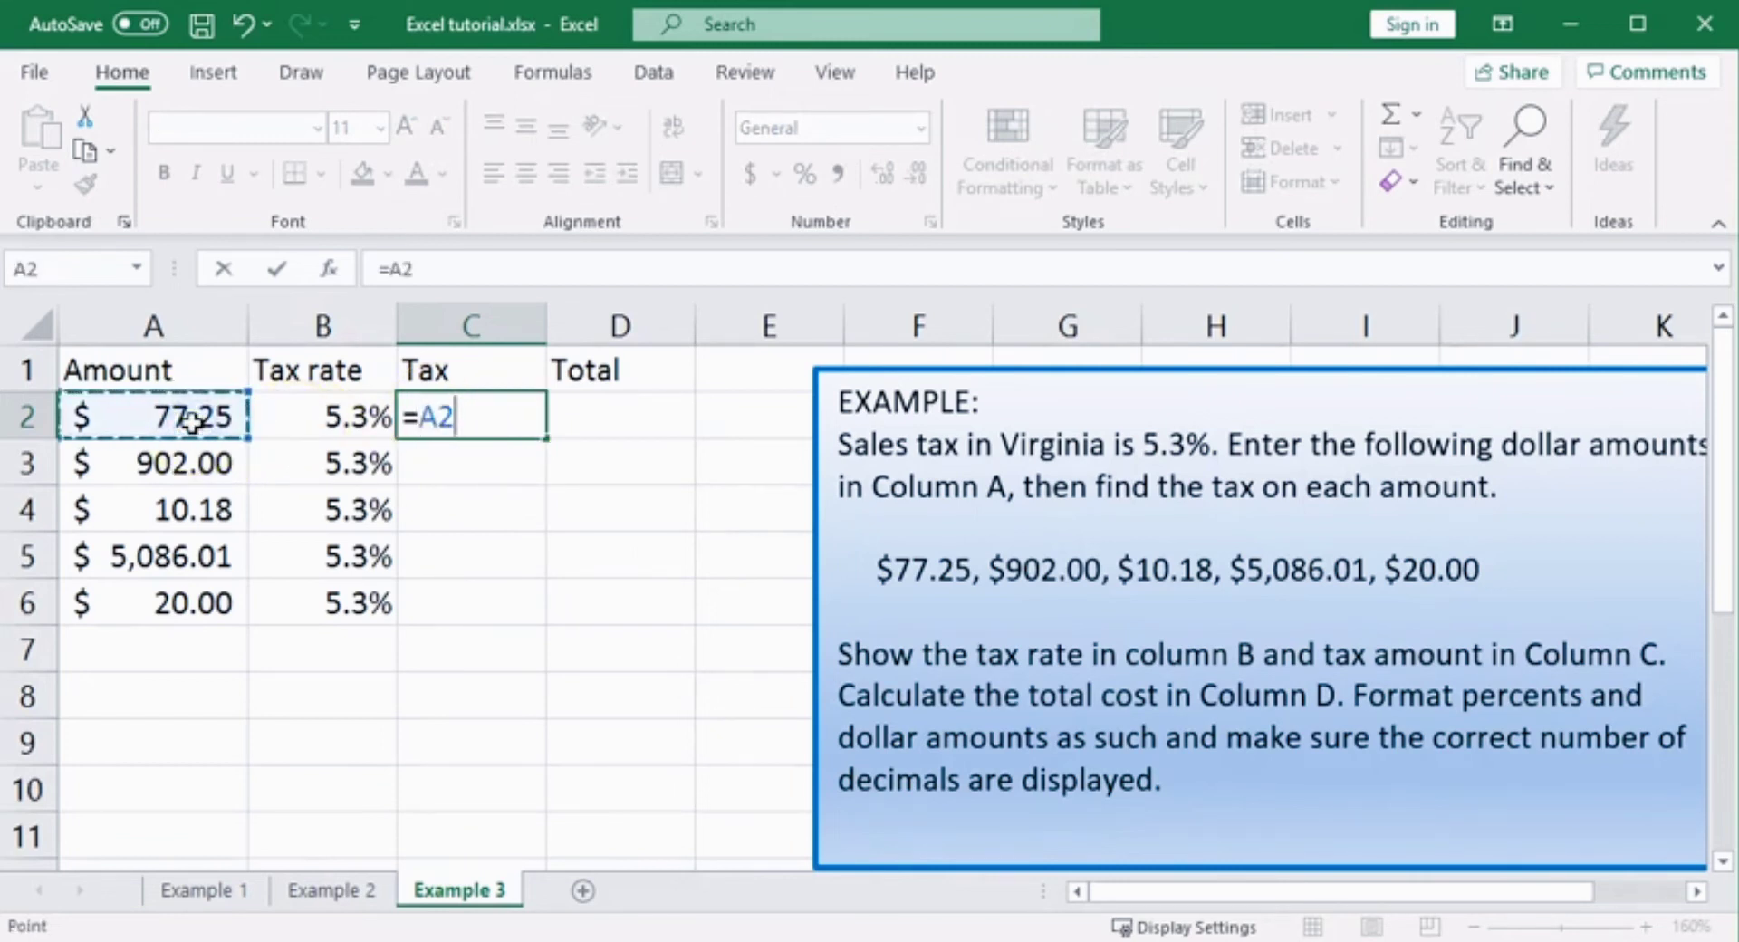
pyautogui.write('*')
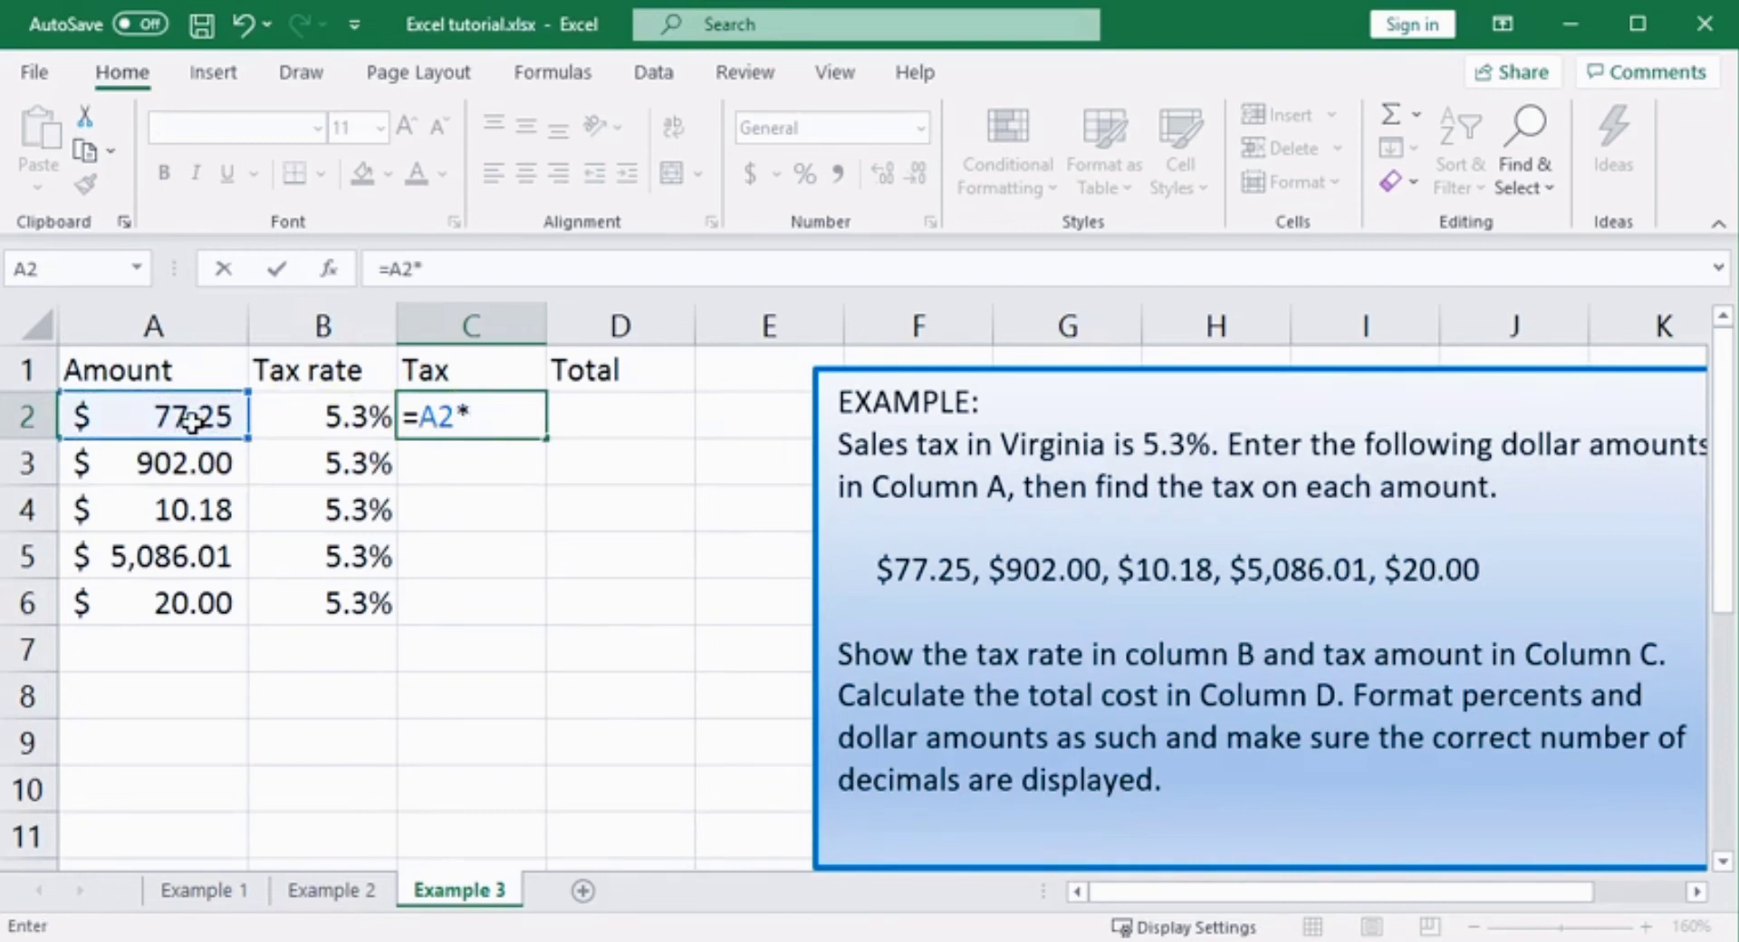
pyautogui.click(332, 416)
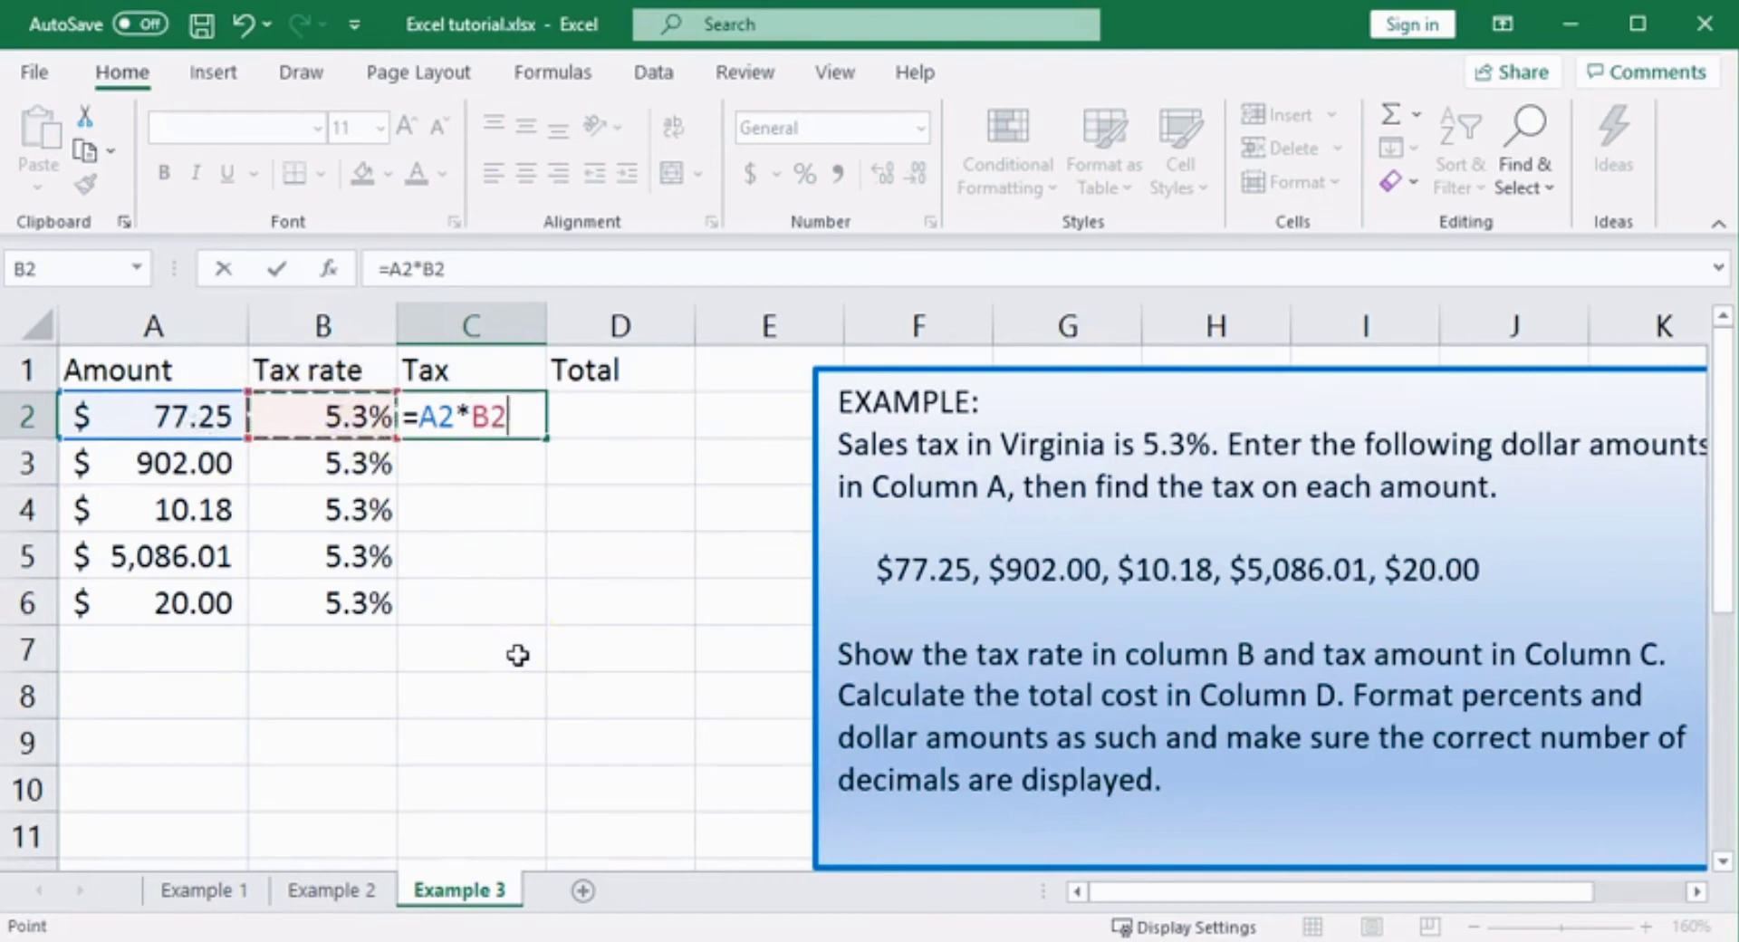
pyautogui.press('Return')
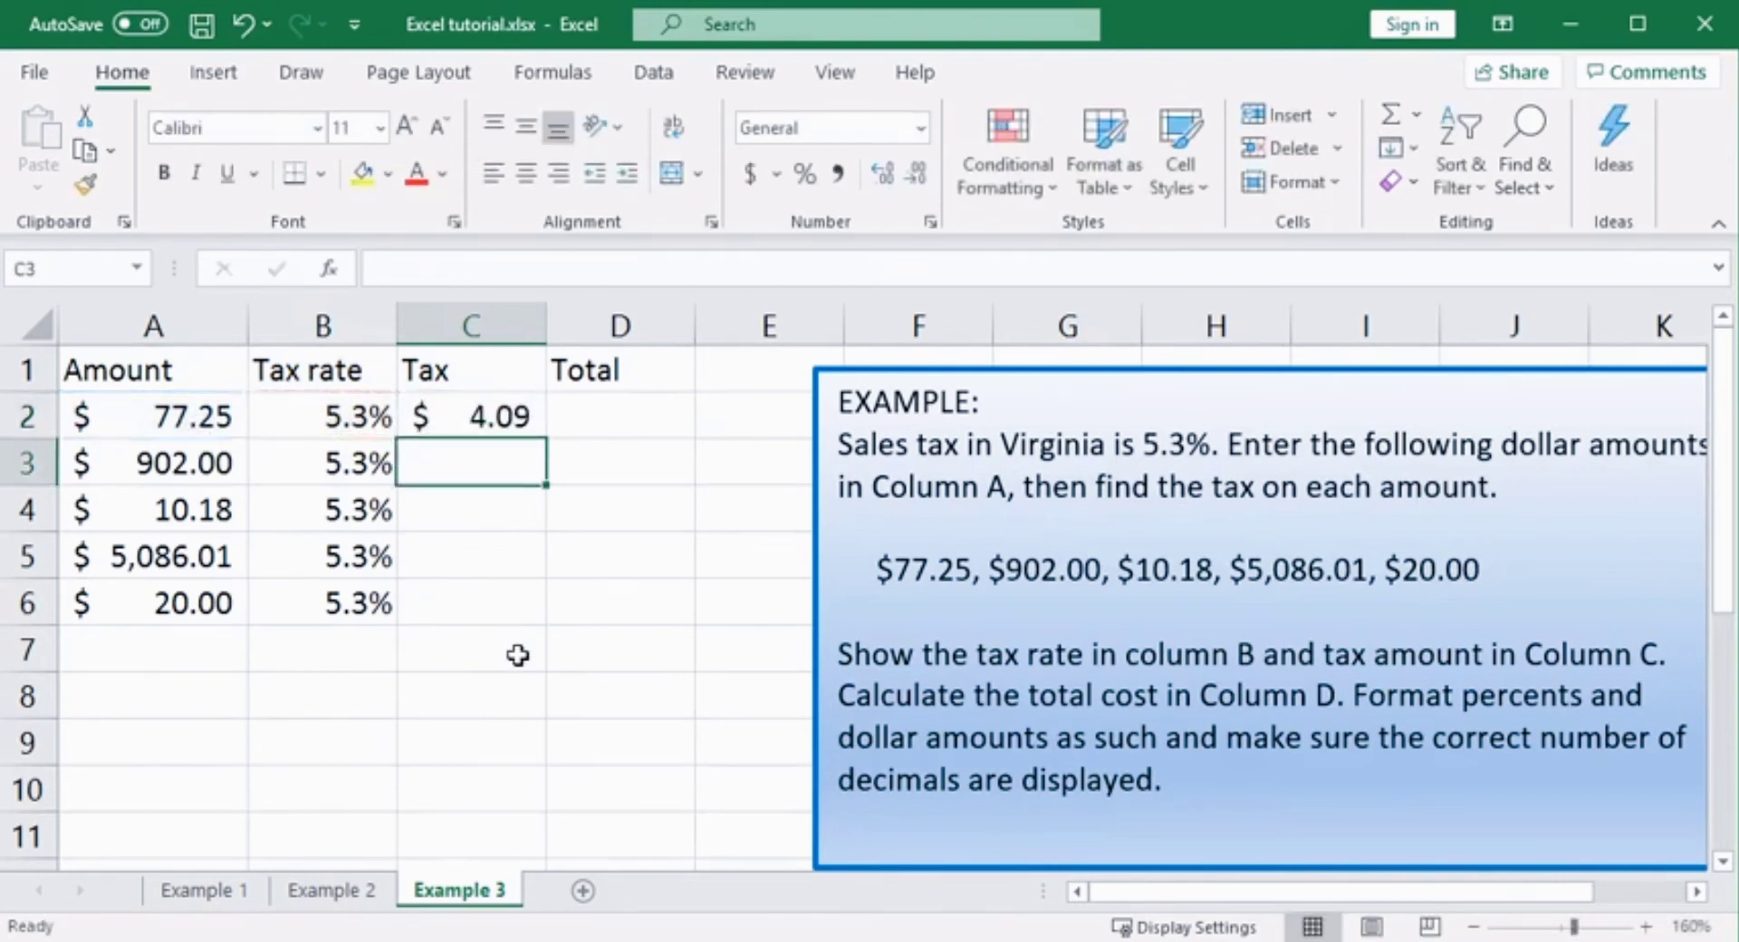
# - Copy the tax formula from C2 into cells C3 through C6
pyautogui.press('Up')
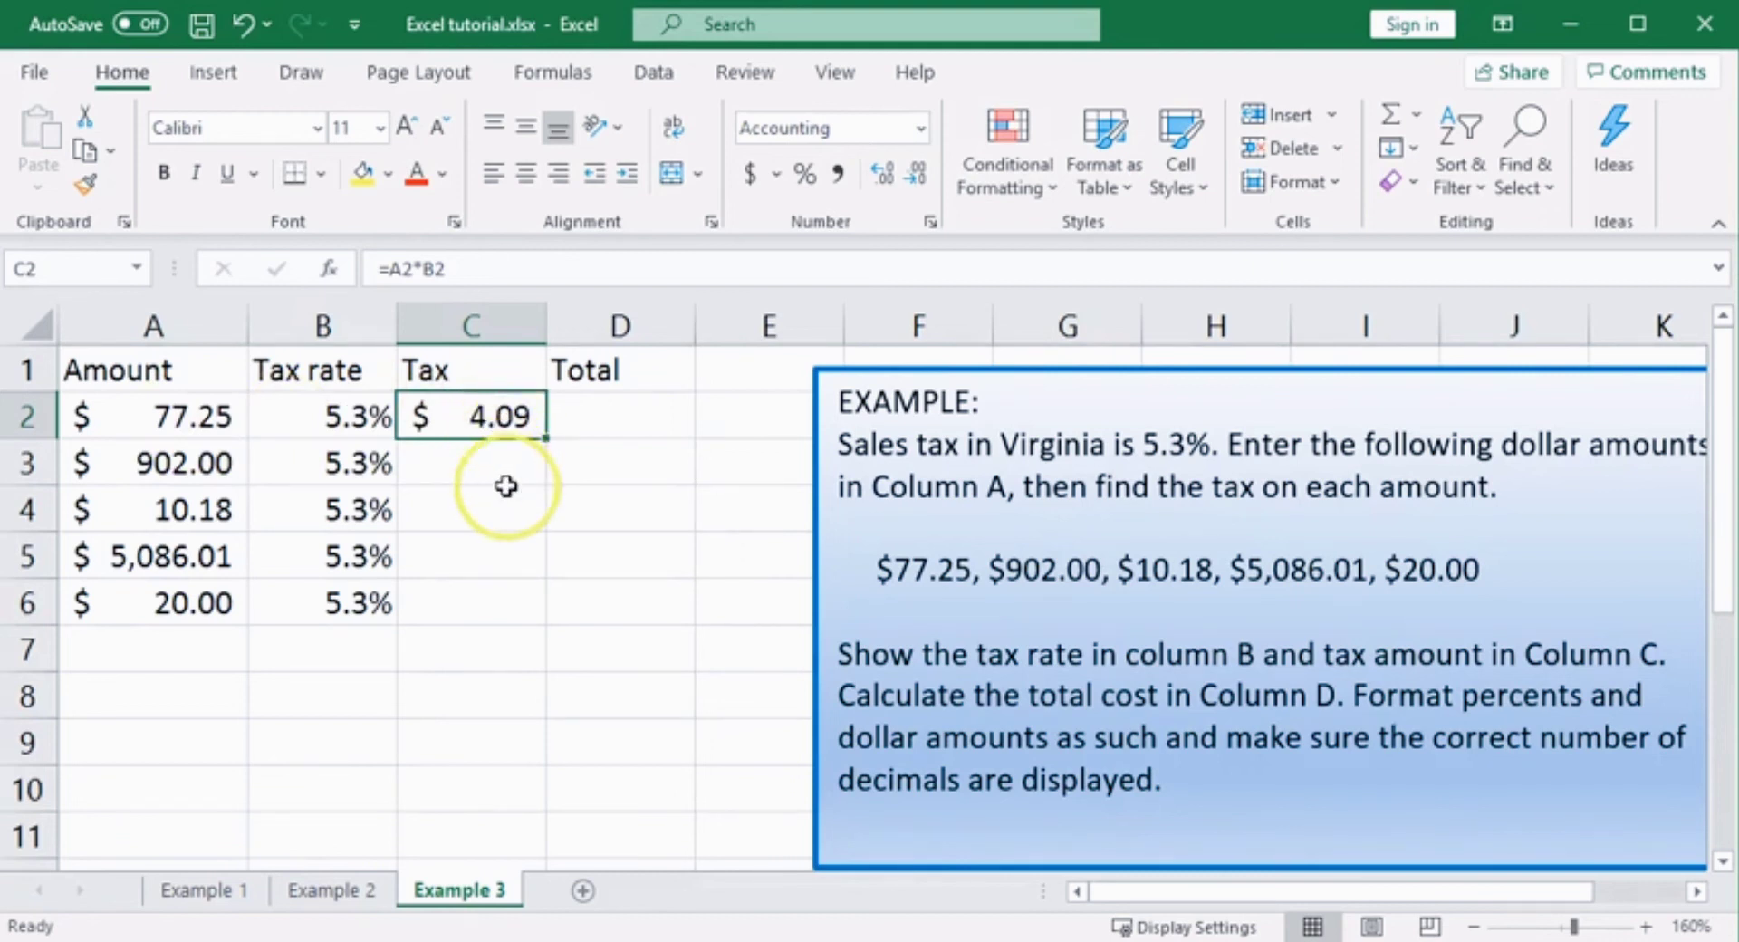
pyautogui.rightClick(516, 414)
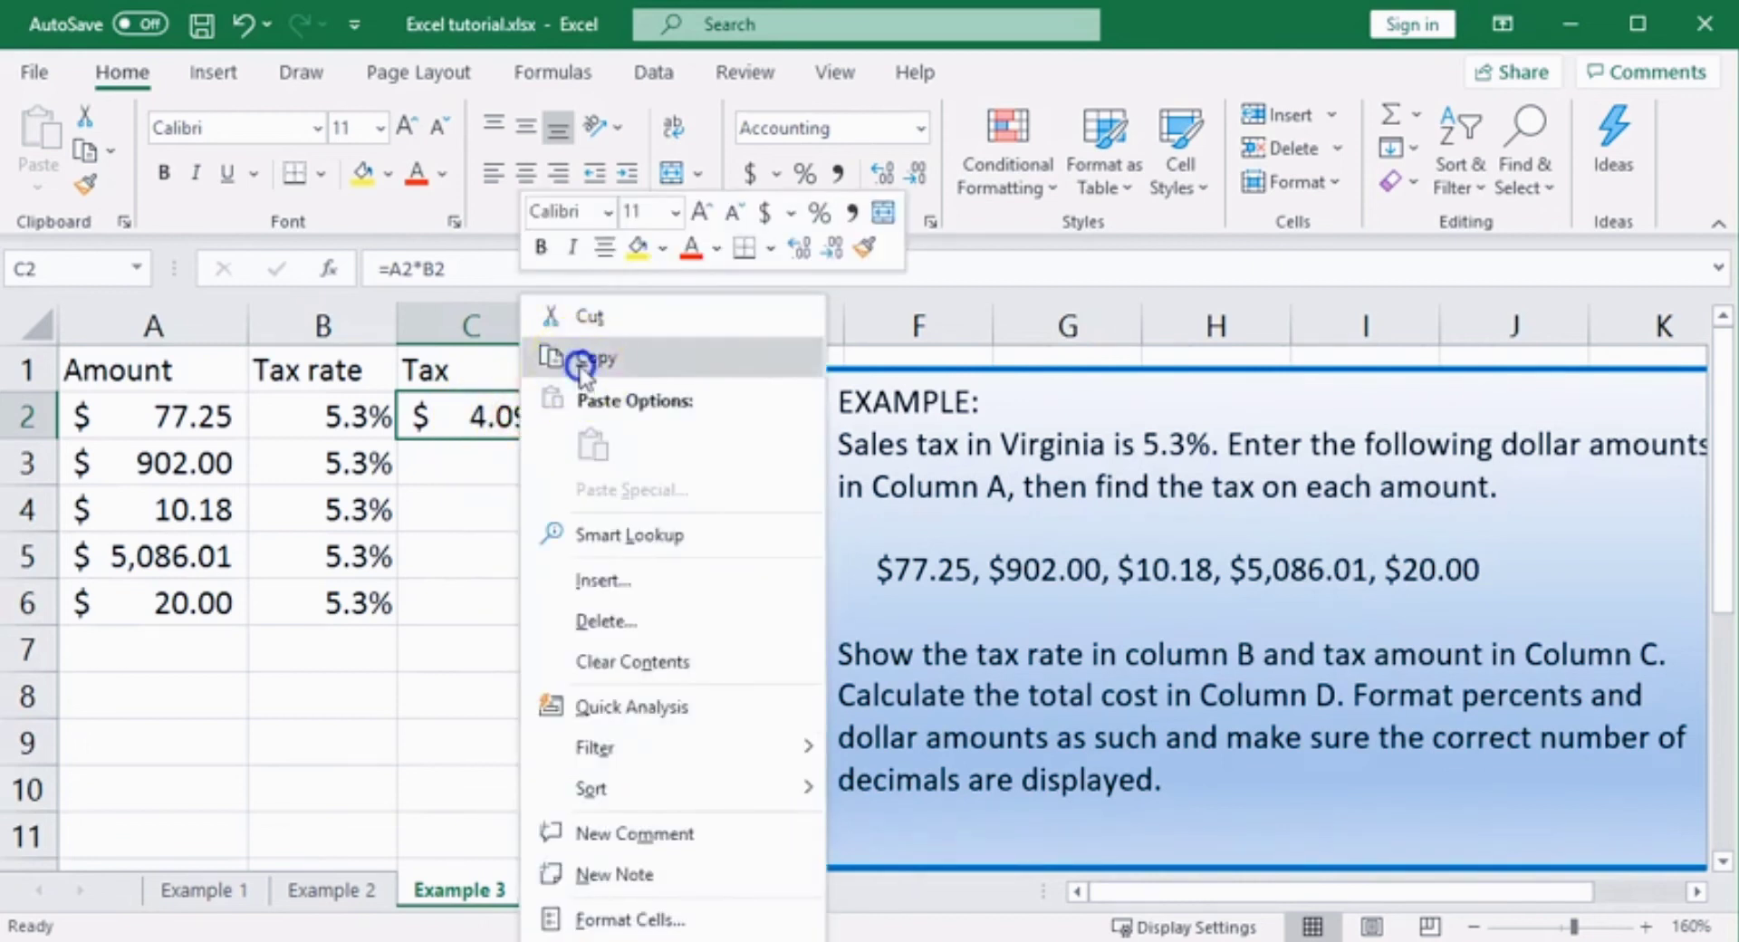
pyautogui.click(579, 363)
pyautogui.moveTo(509, 463); pyautogui.dragTo(481, 597)
pyautogui.rightClick(481, 606)
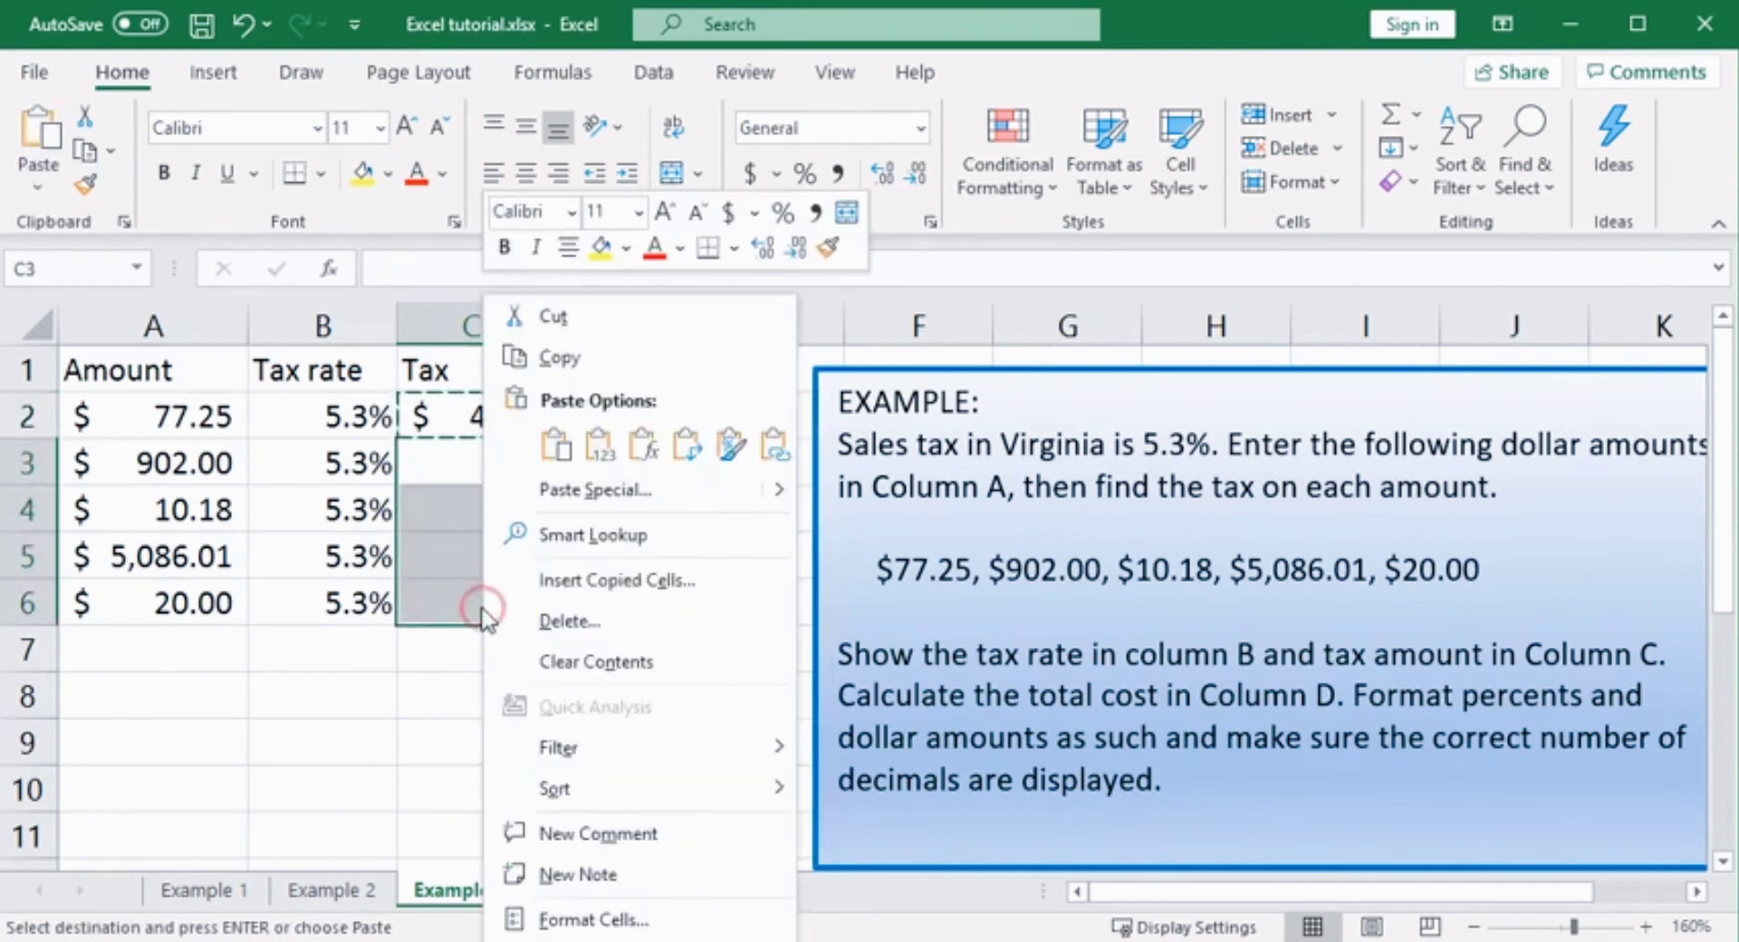
pyautogui.click(549, 460)
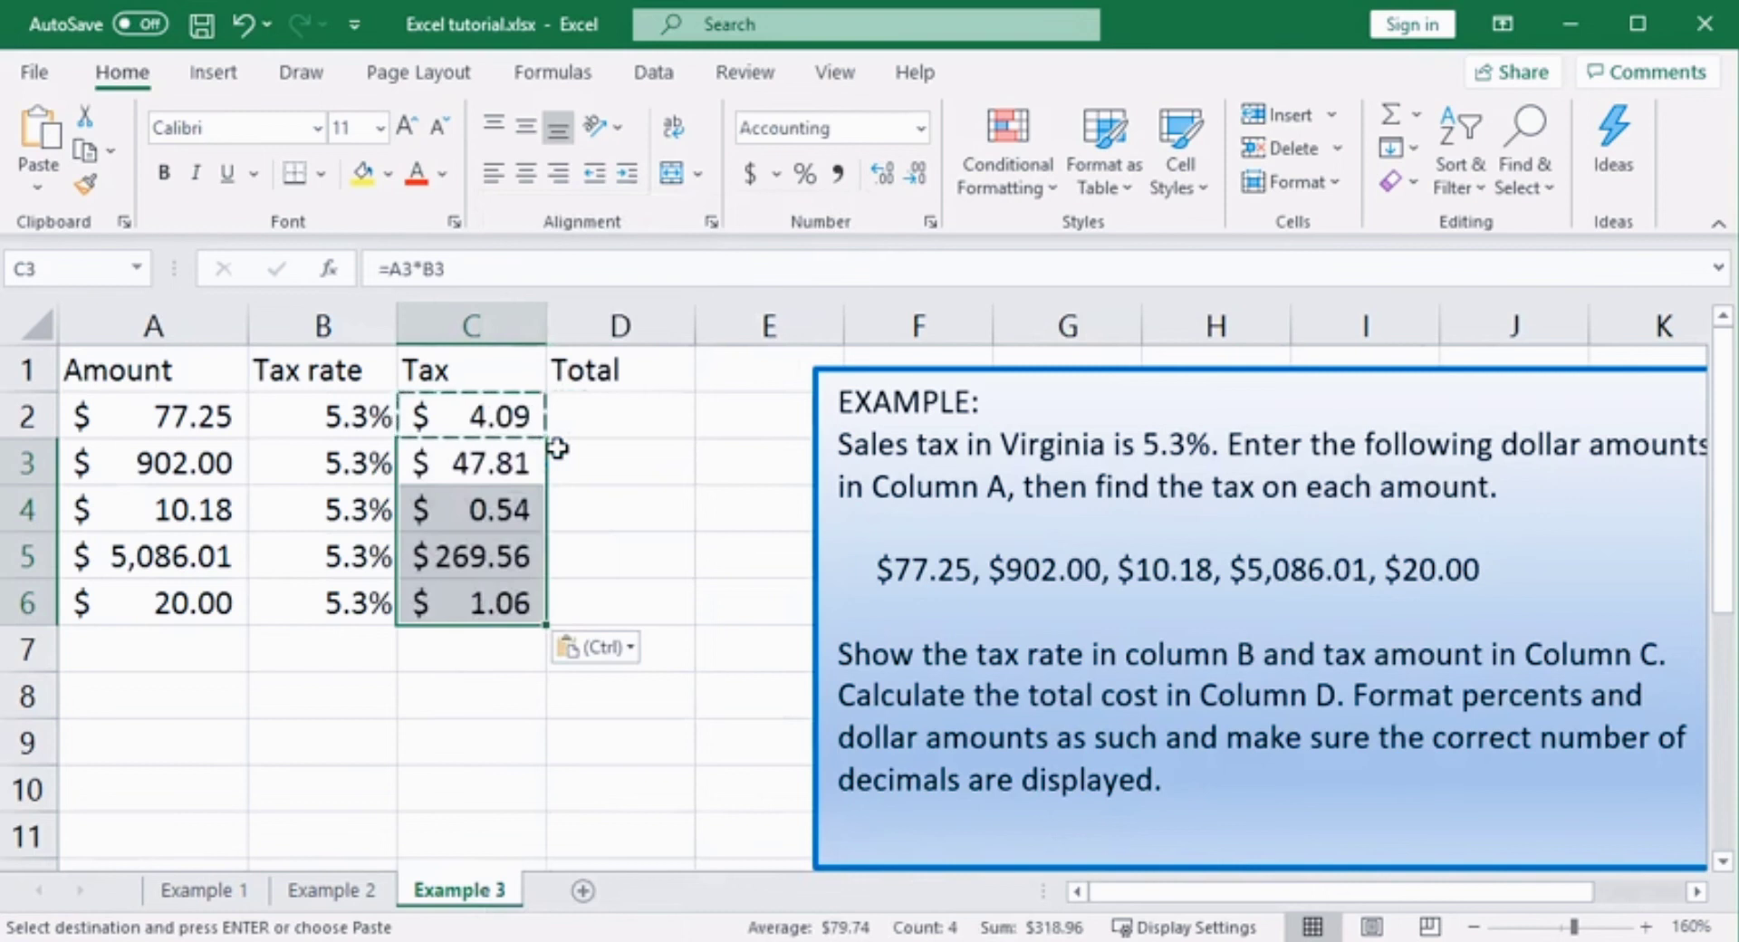
pyautogui.press('Escape')
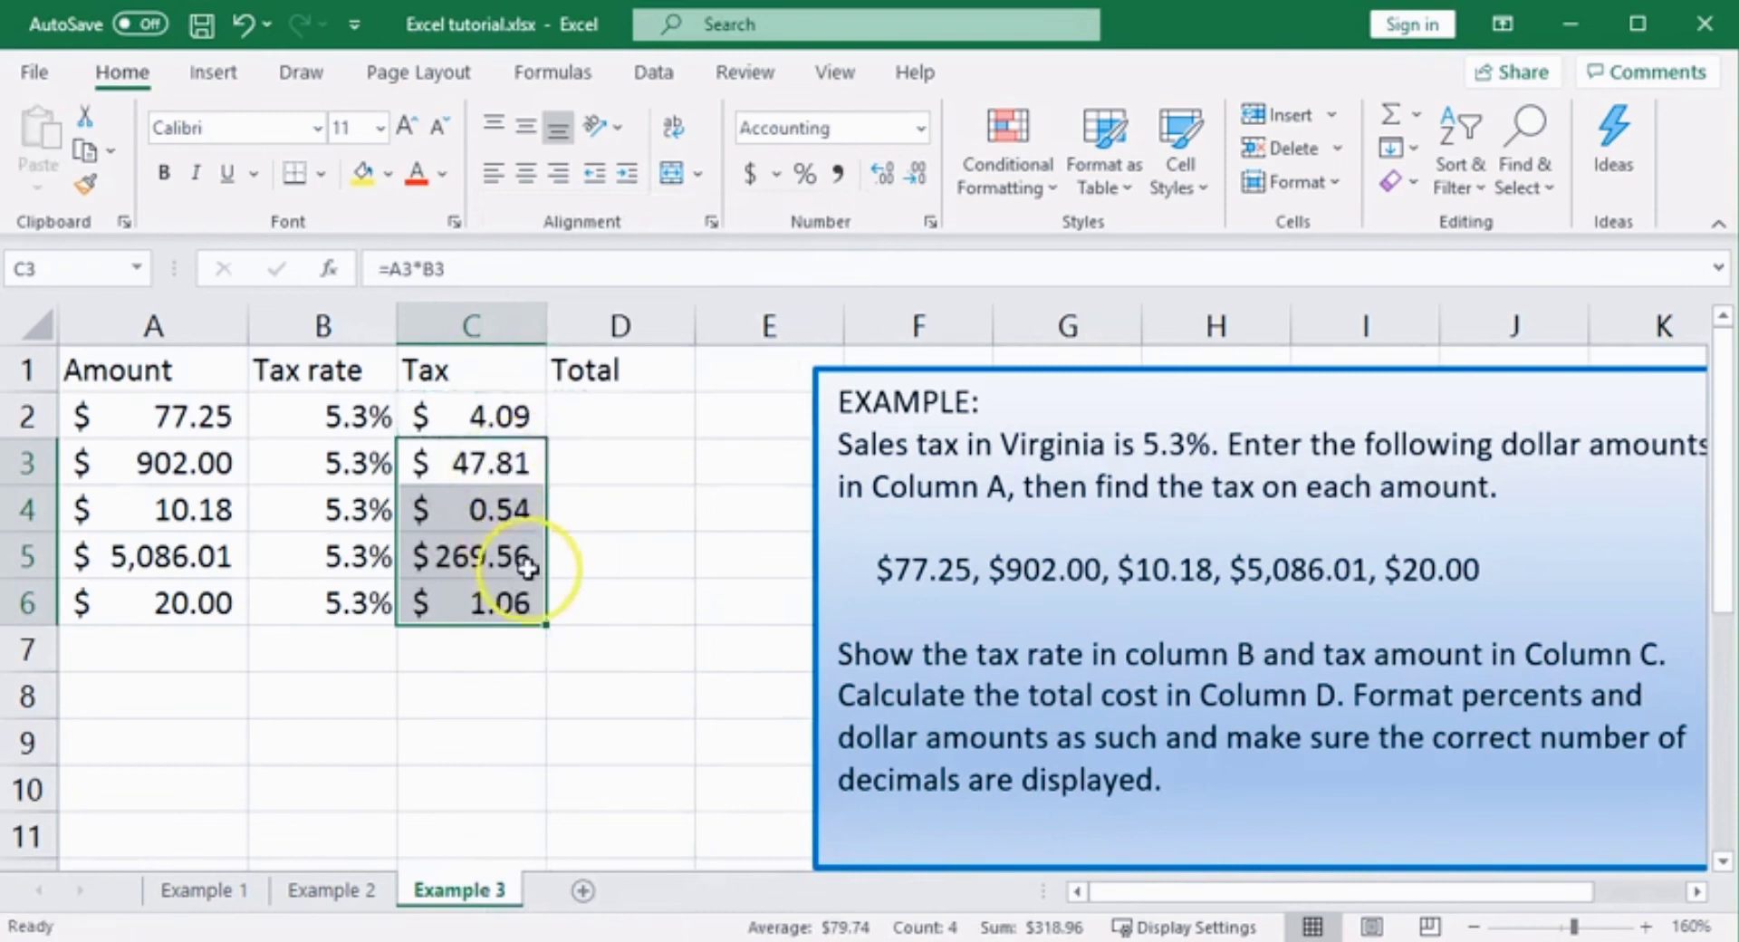
# - Calculate the first total cost in cell D2 with the formula =A2+C2
pyautogui.click(593, 412)
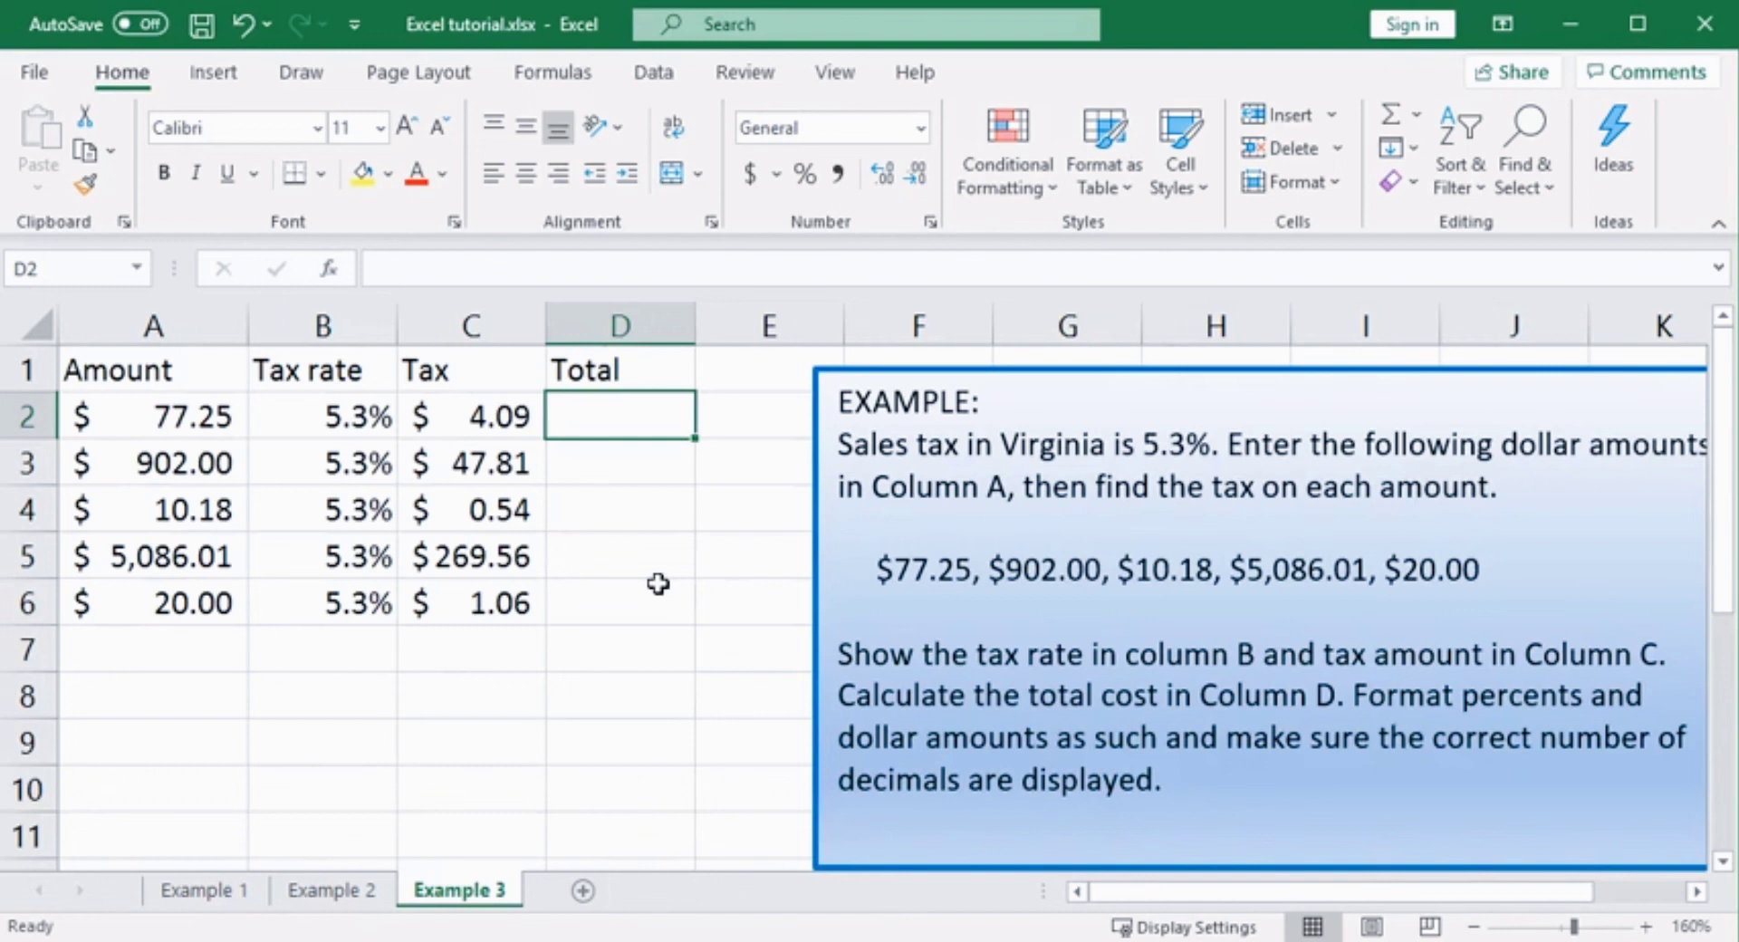
pyautogui.write('=')
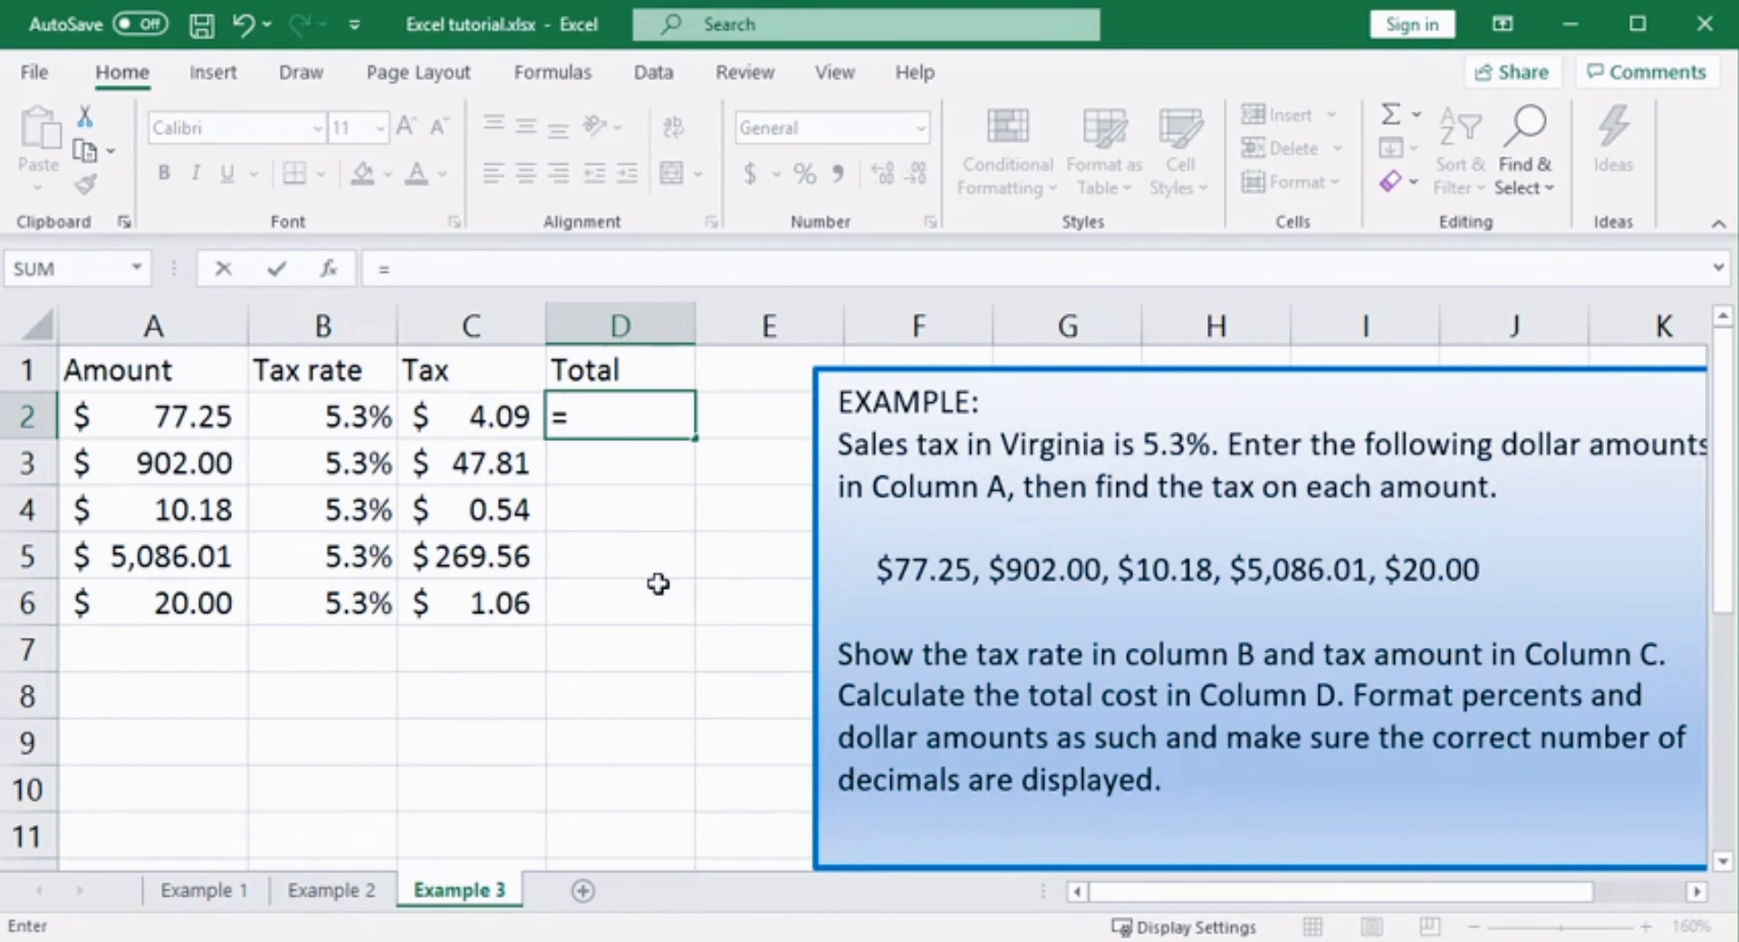
pyautogui.click(185, 418)
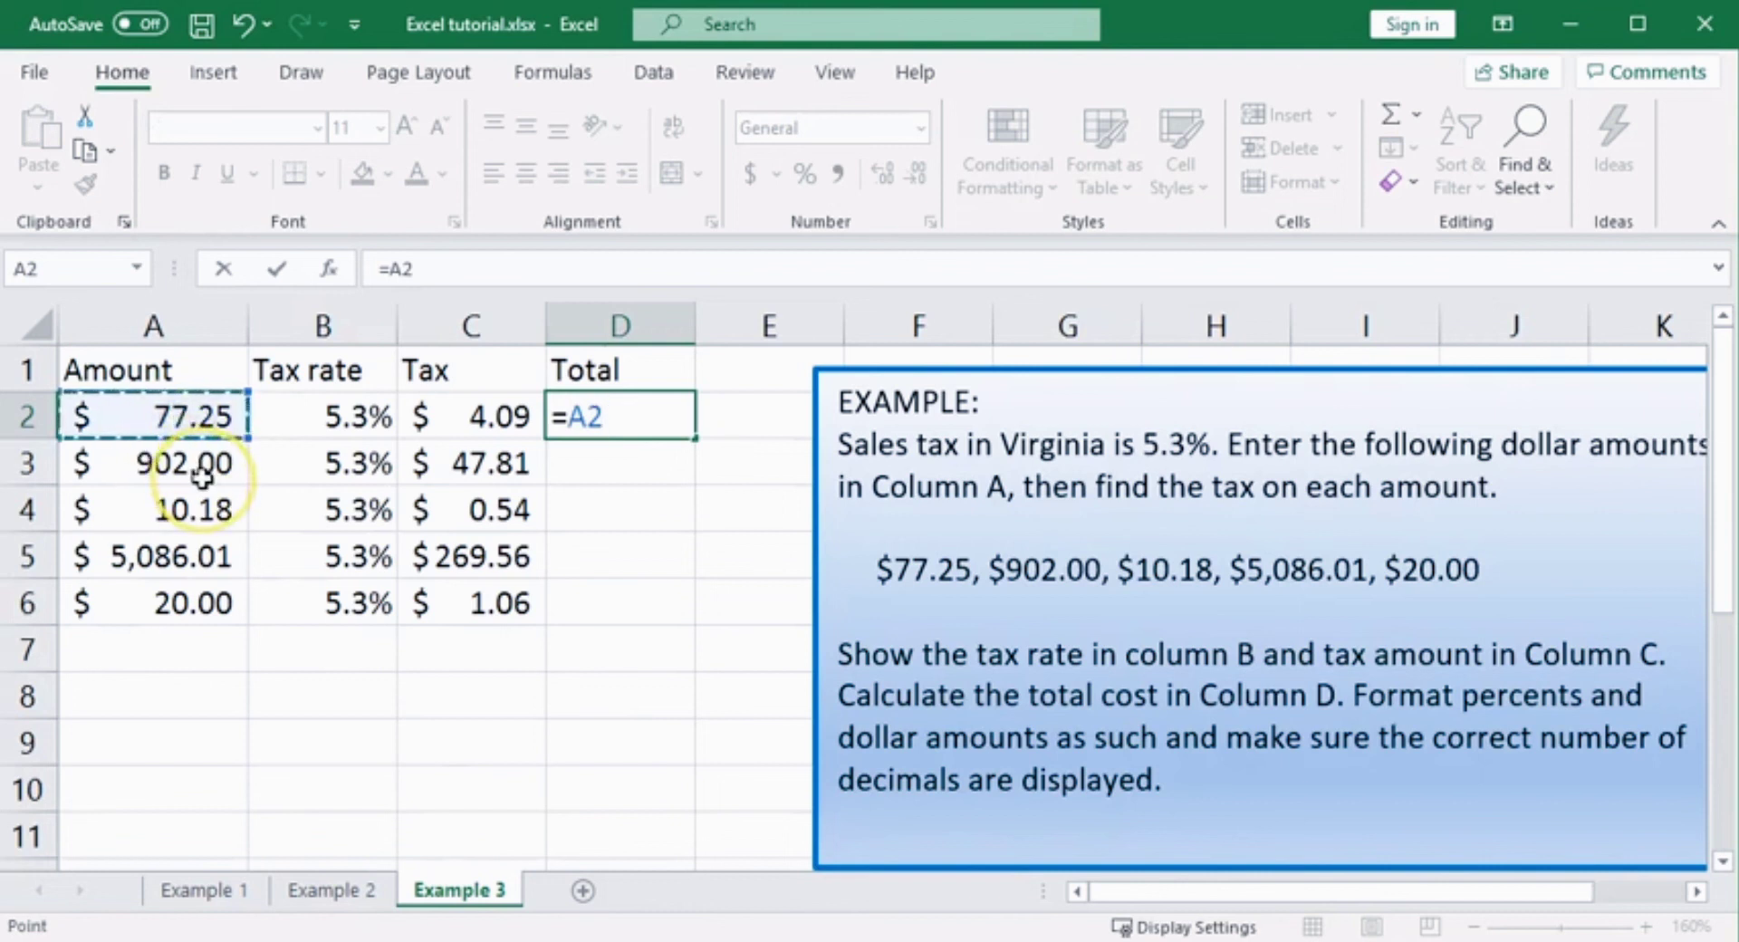
pyautogui.write('+')
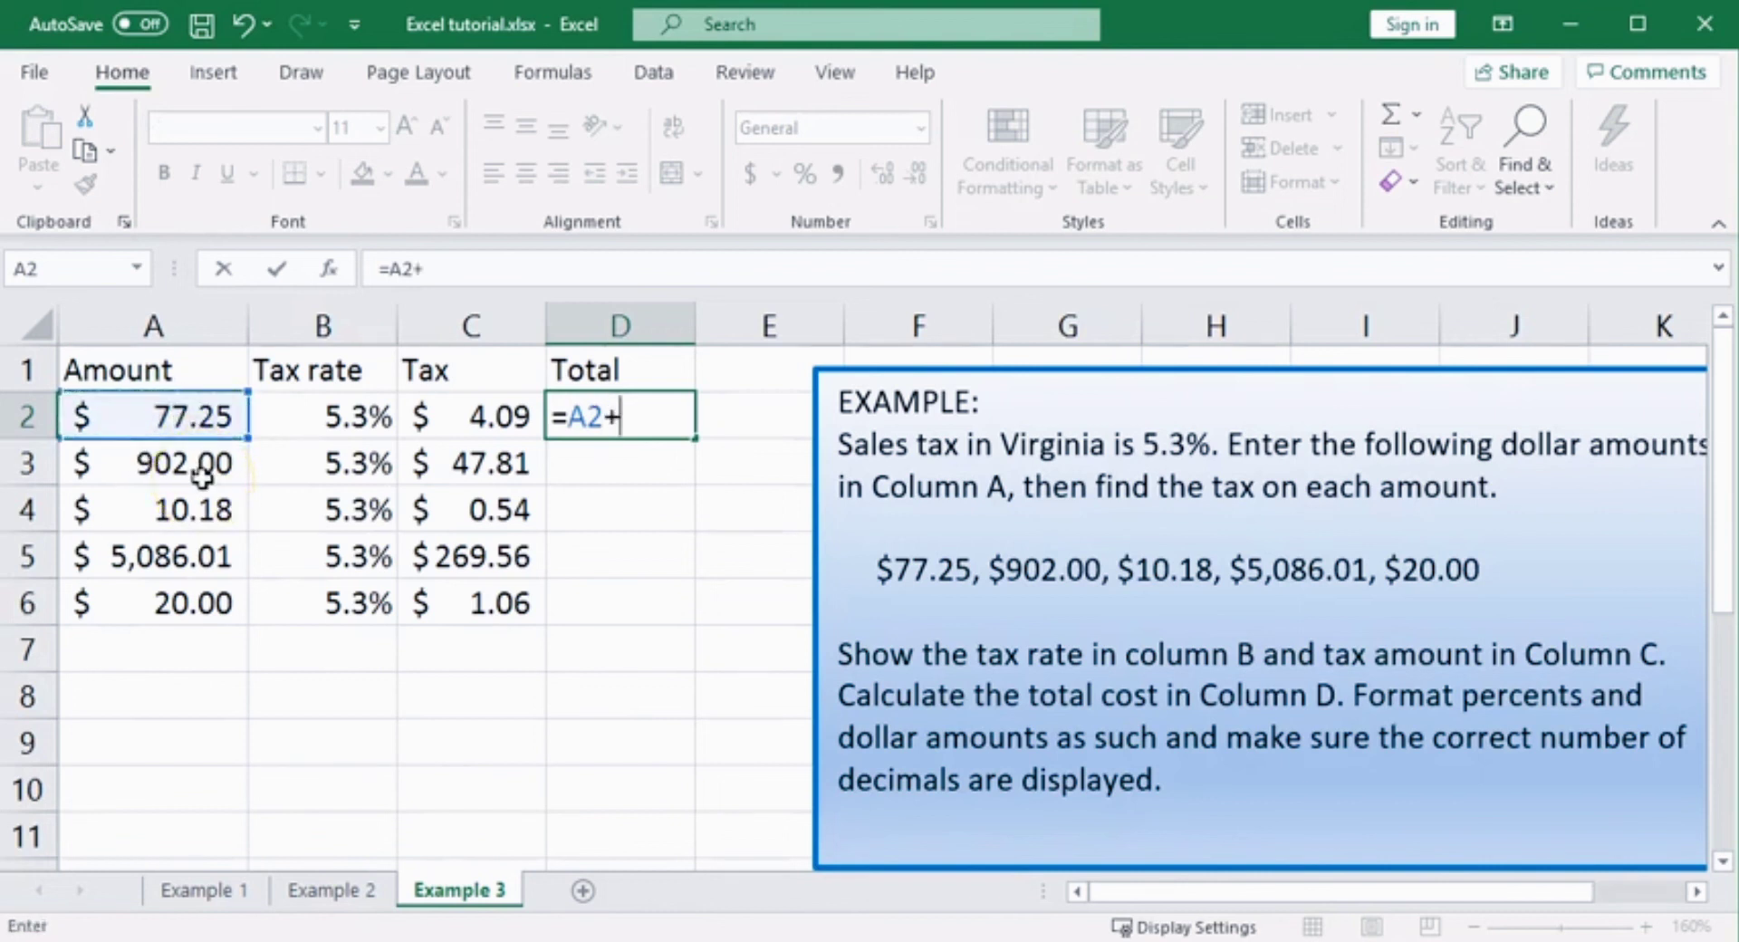
pyautogui.click(485, 419)
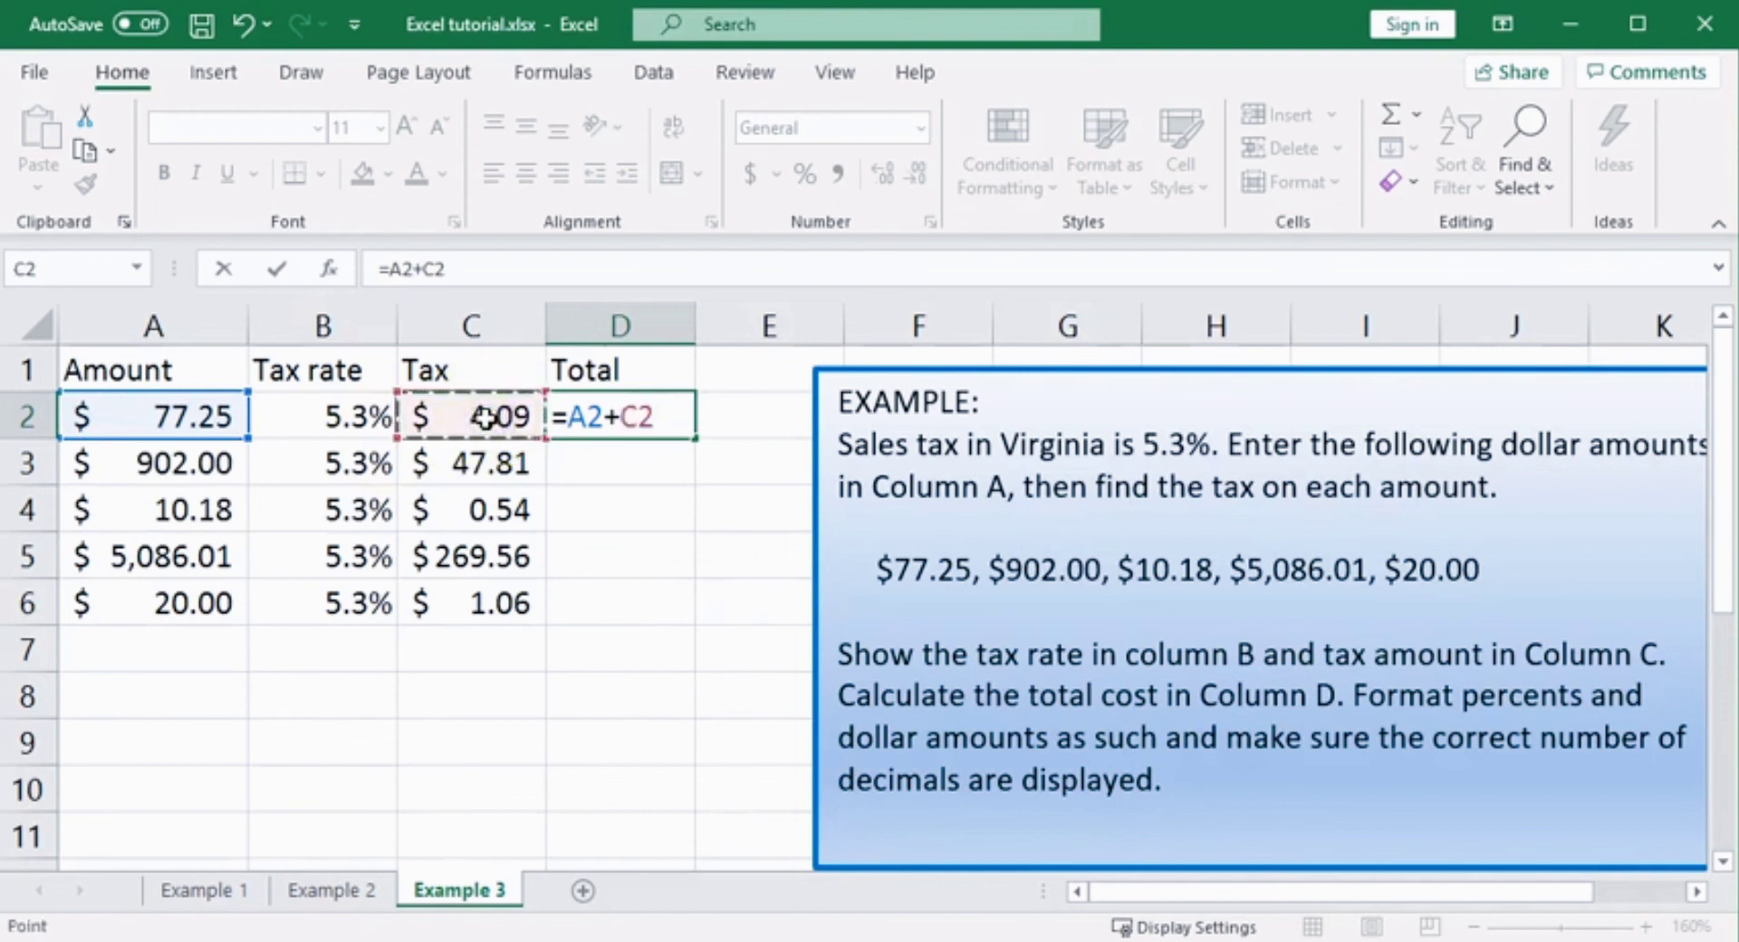
pyautogui.press('Return')
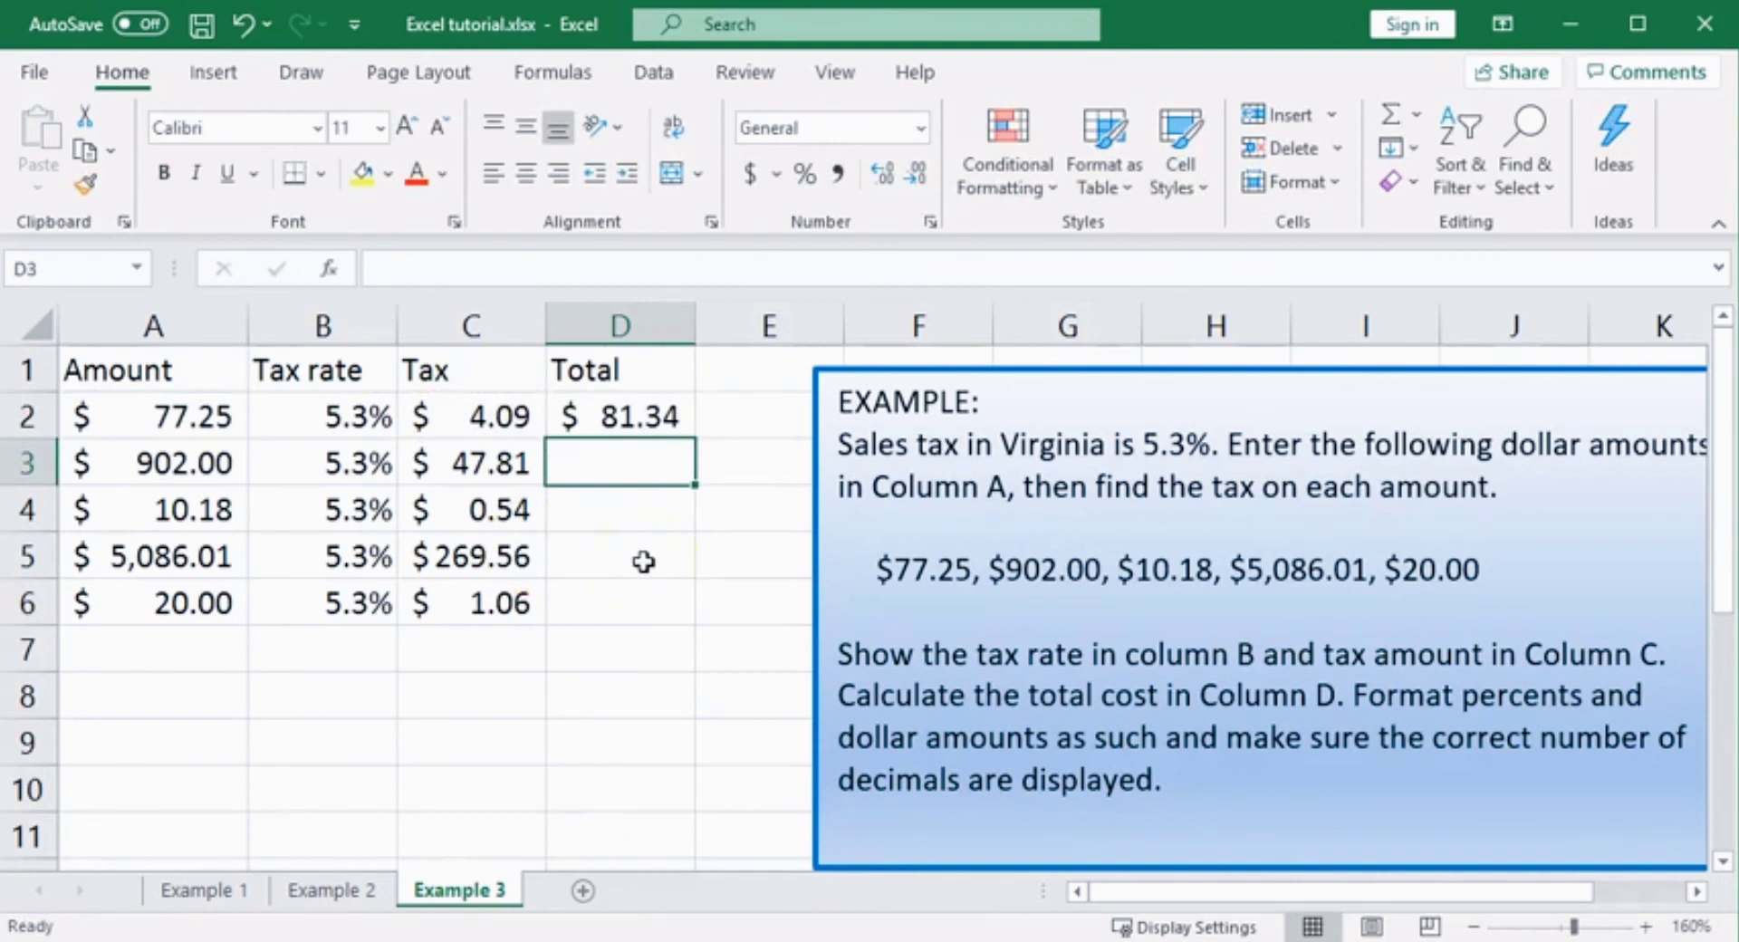
# - Copy the total formula from D2 into D3:D6 and widen column D so every total fits
pyautogui.click(645, 418)
pyautogui.rightClick(646, 418)
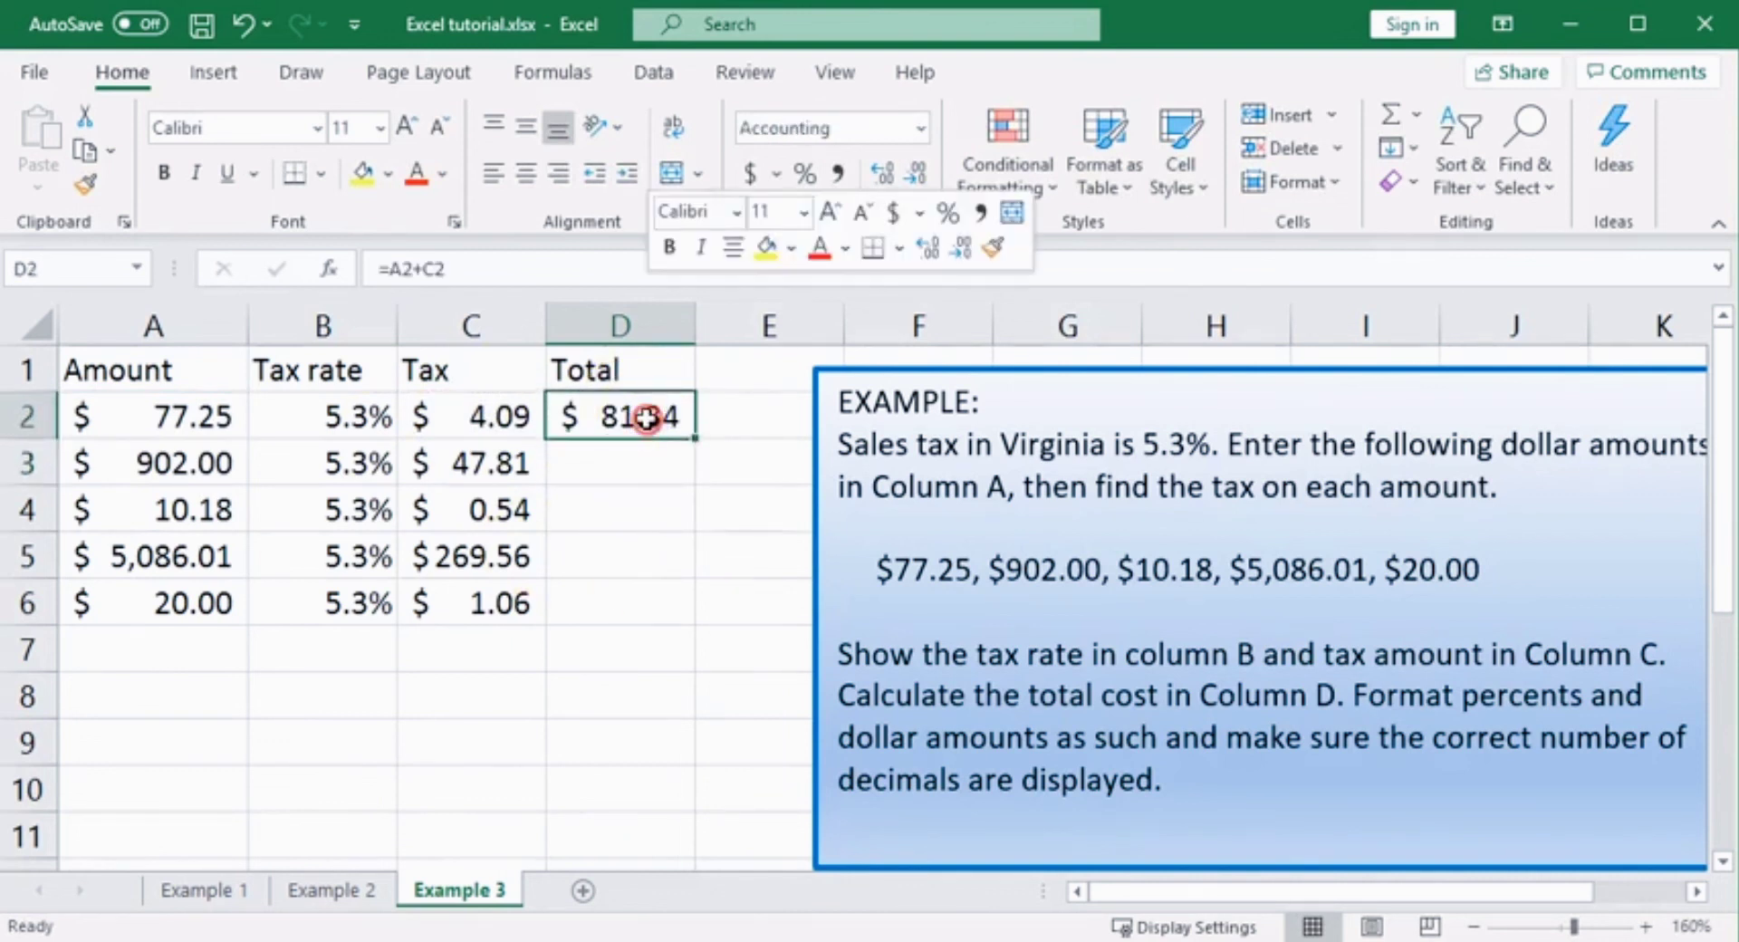
pyautogui.click(732, 362)
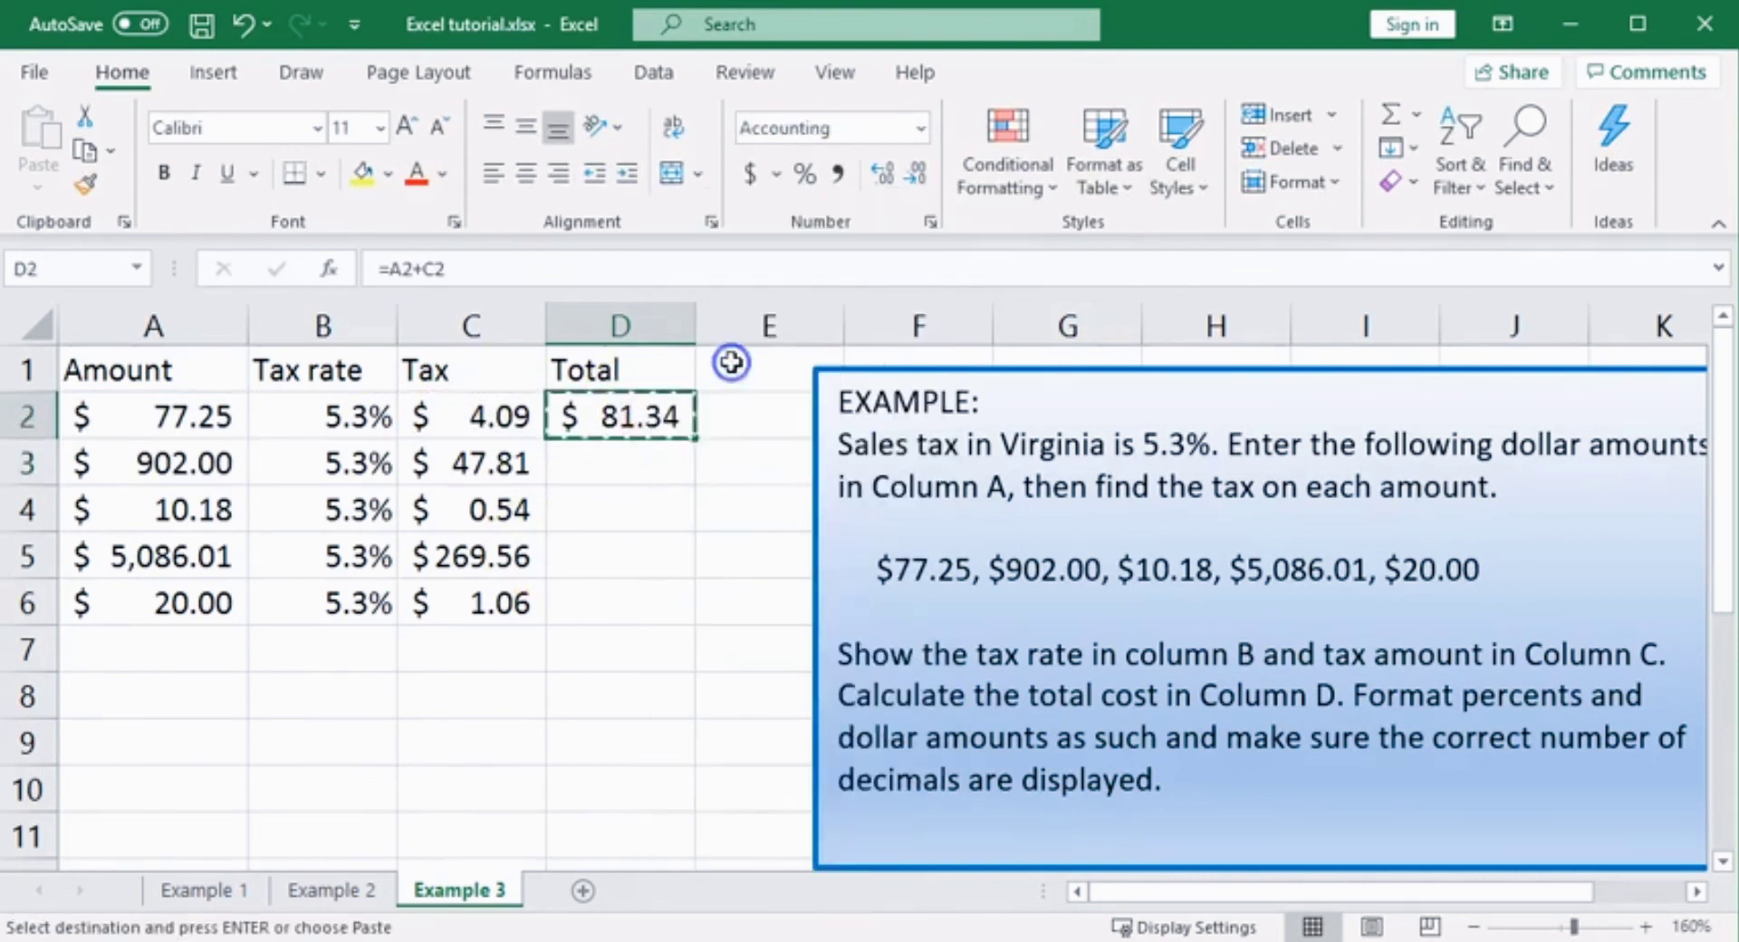
pyautogui.moveTo(644, 464); pyautogui.dragTo(641, 609)
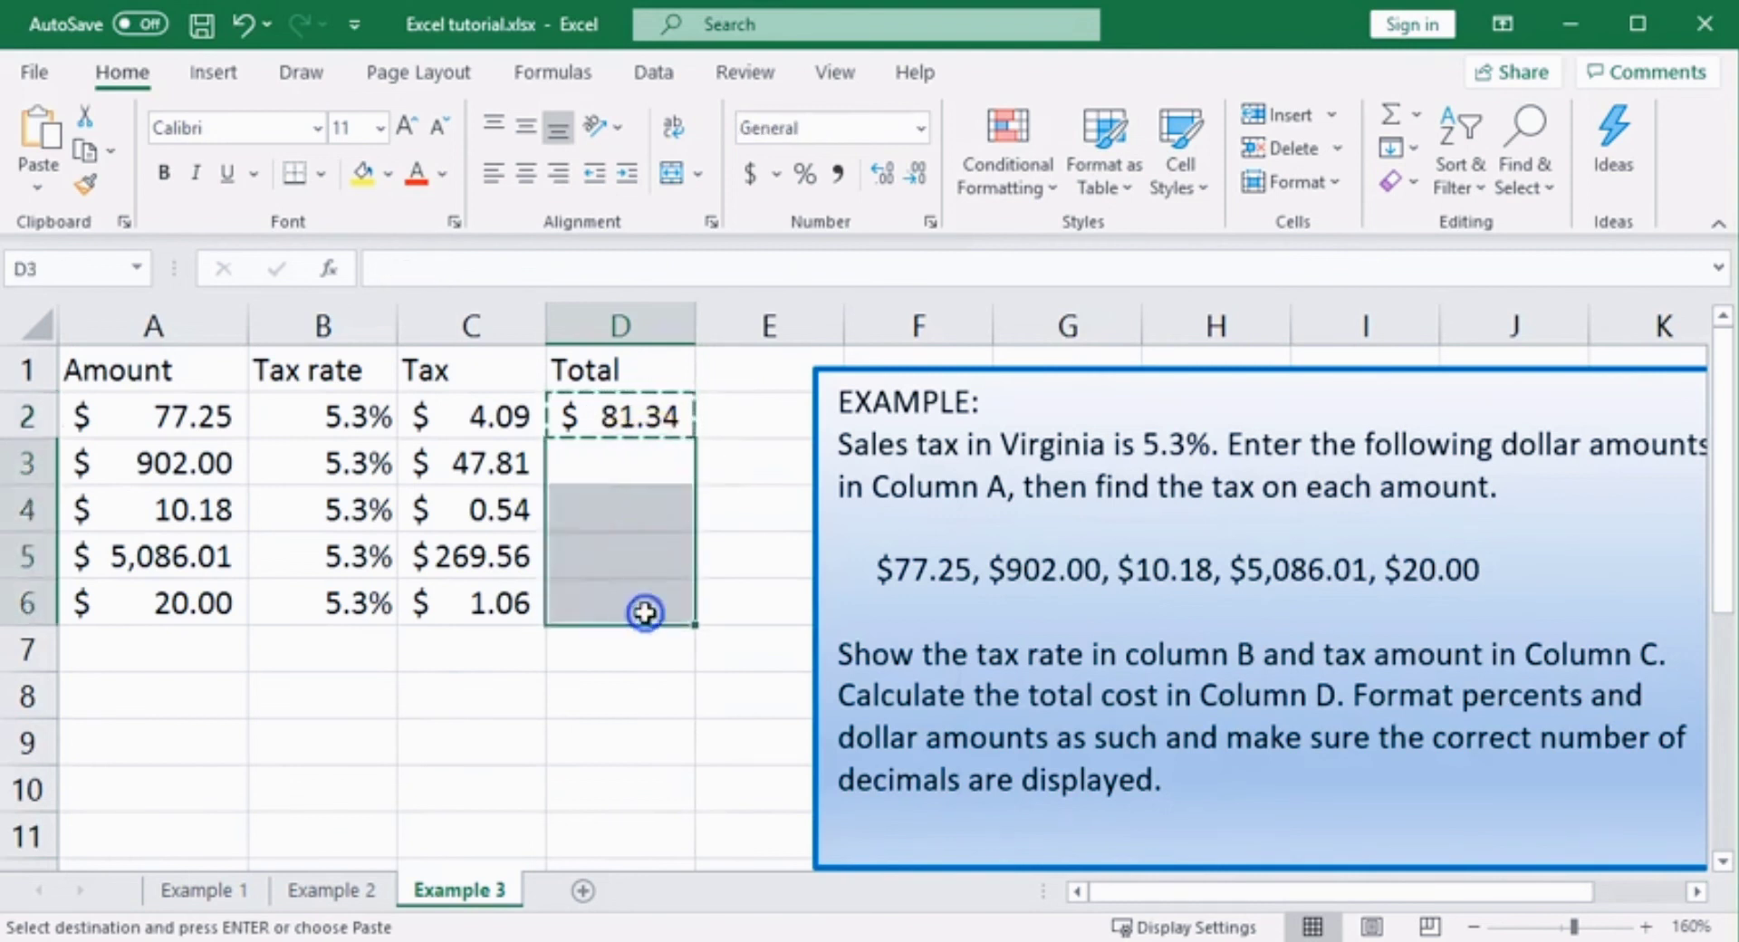
pyautogui.rightClick(634, 608)
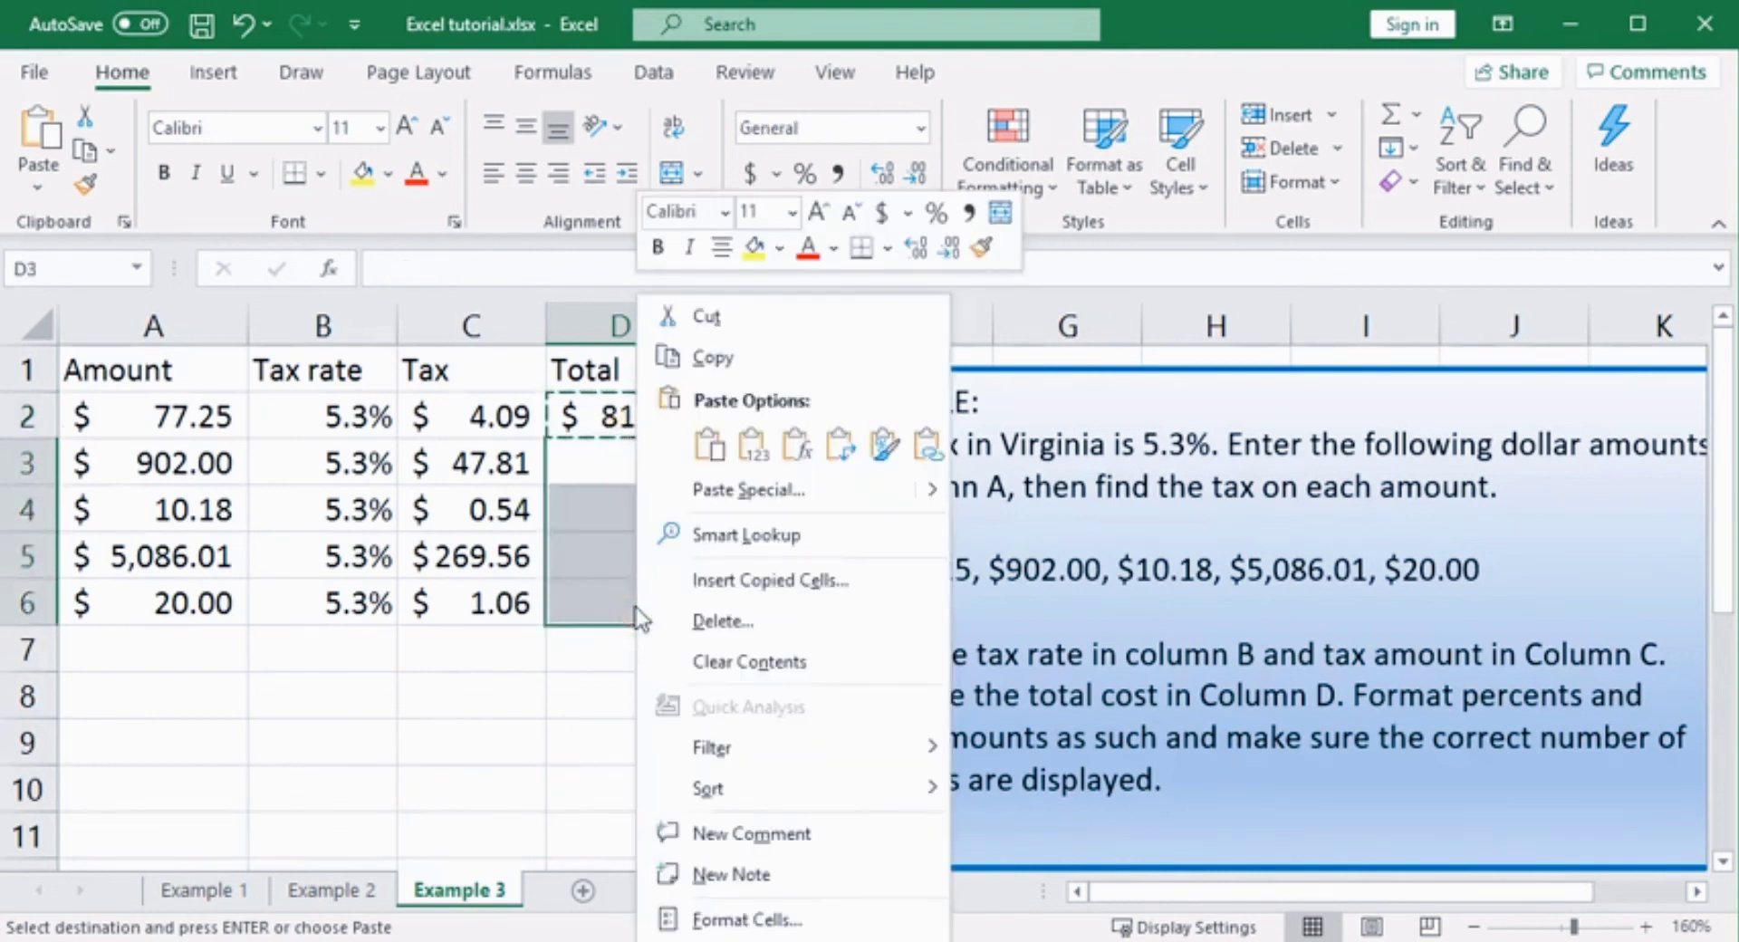
pyautogui.click(710, 444)
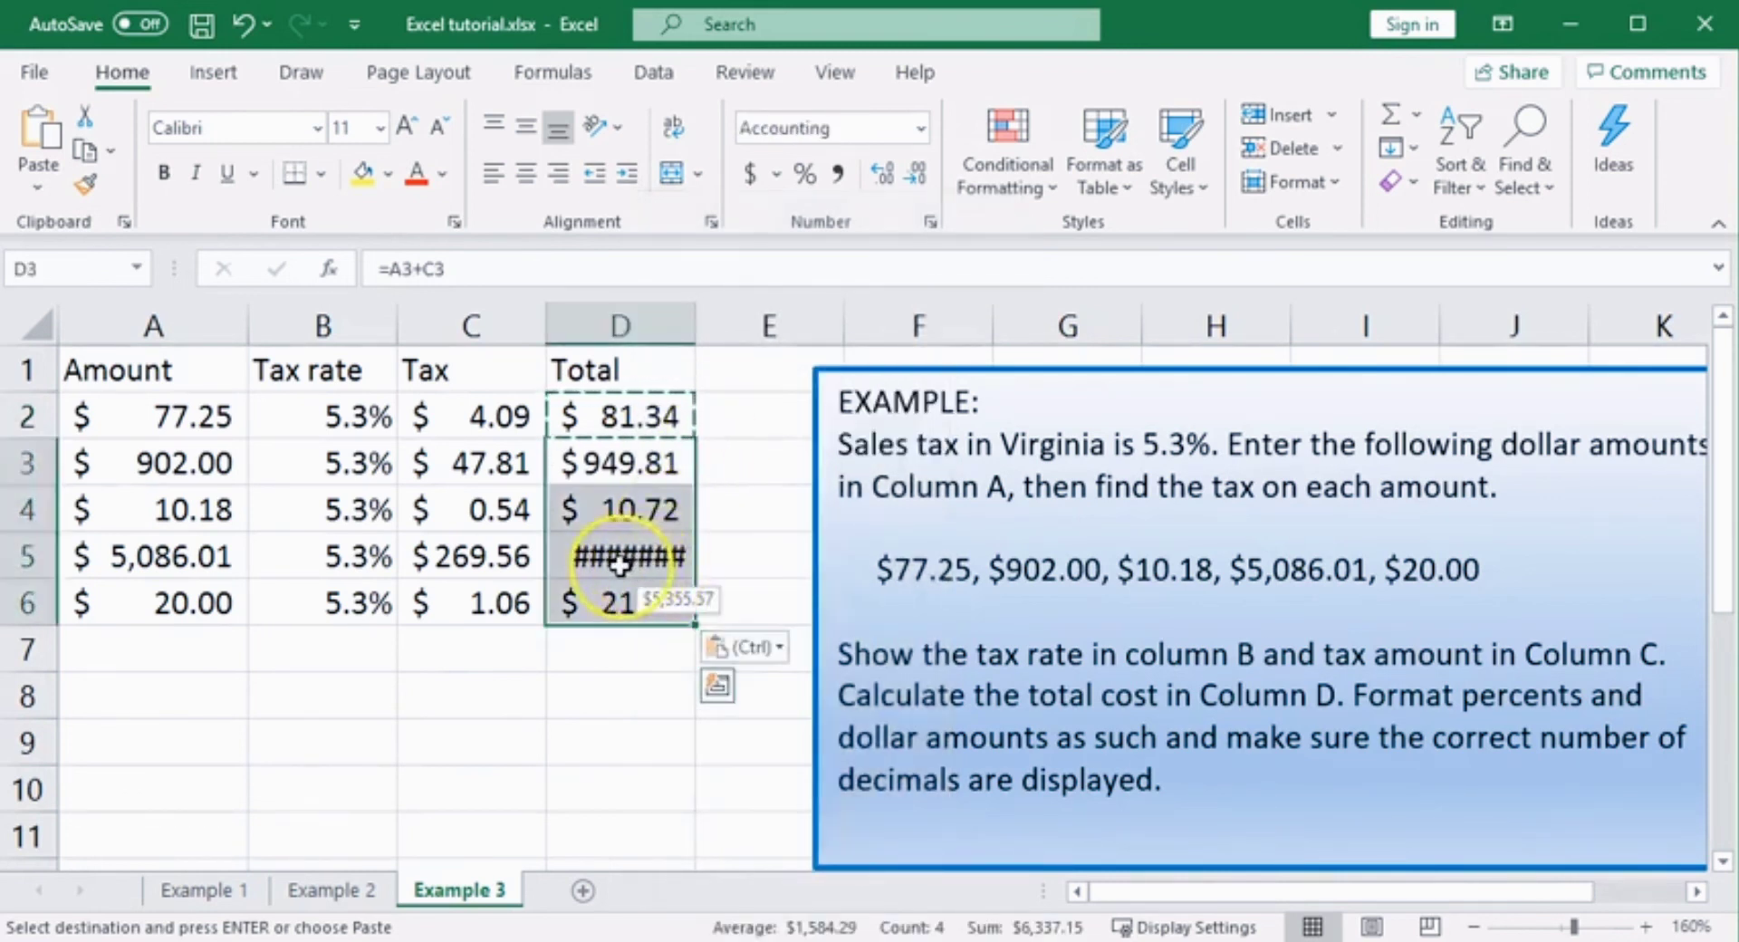
pyautogui.moveTo(696, 330); pyautogui.dragTo(730, 326)
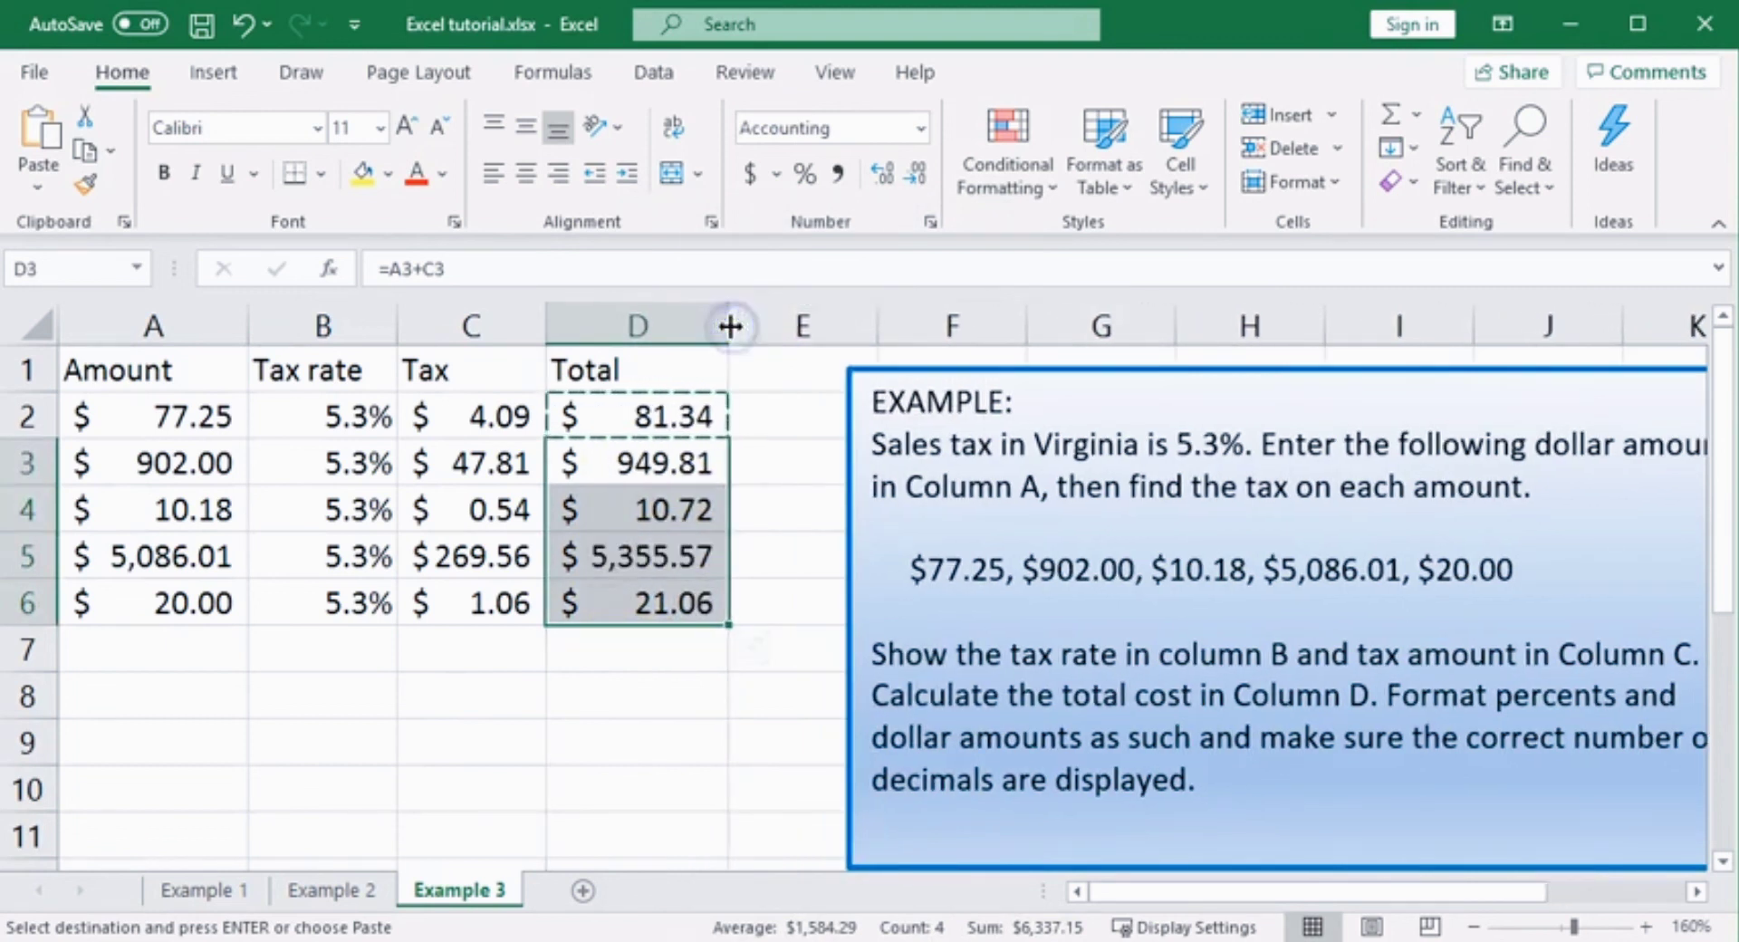
pyautogui.click(670, 556)
pyautogui.press('Escape')
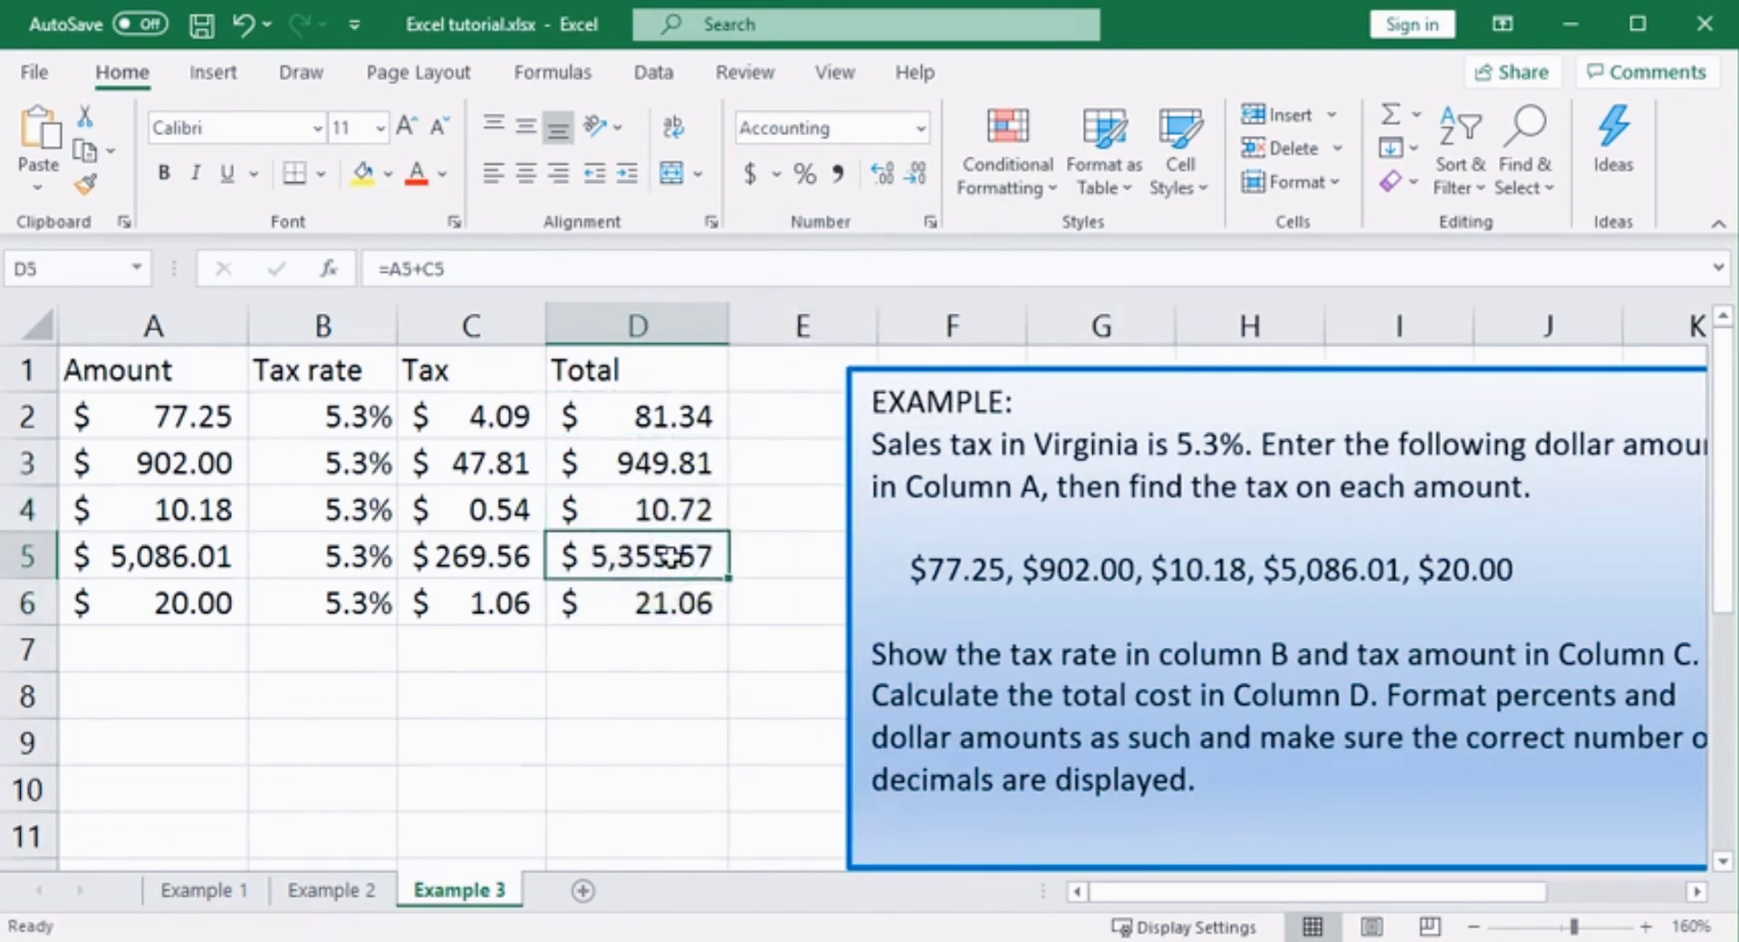